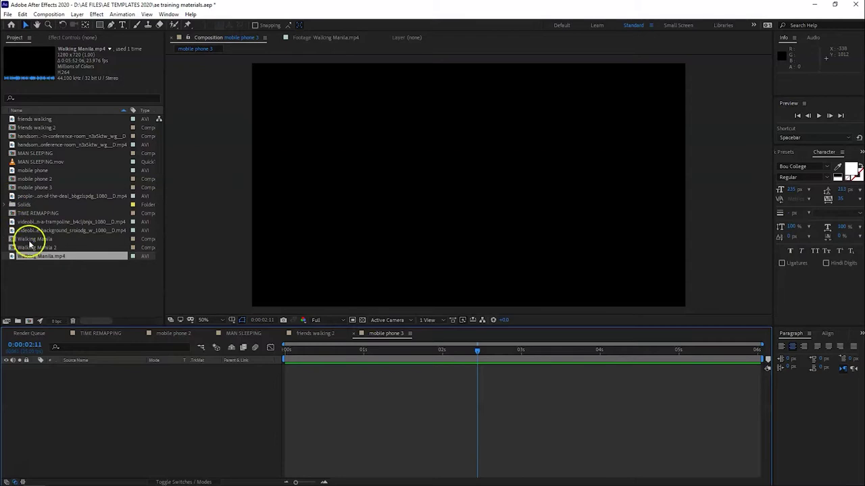
# - Inspect the friends walking 2, conference-room, mobile phone and Walking Manila.mp4 project items
pyautogui.click(54, 286)
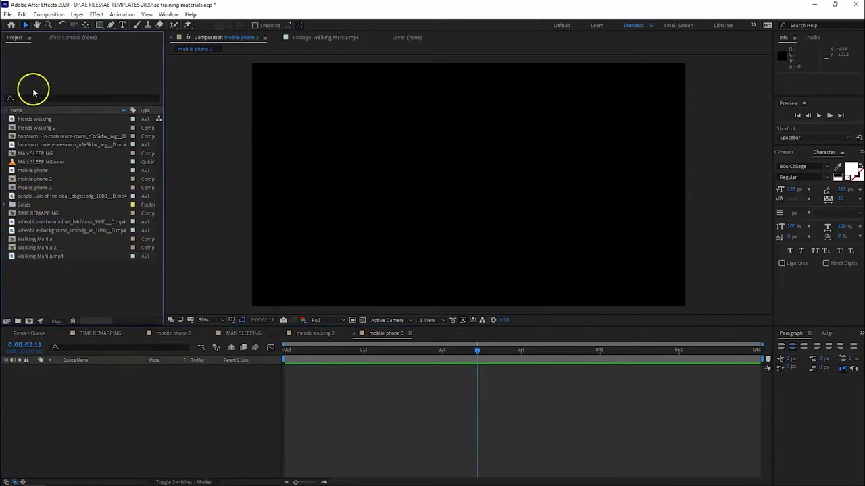
pyautogui.click(27, 128)
pyautogui.click(31, 136)
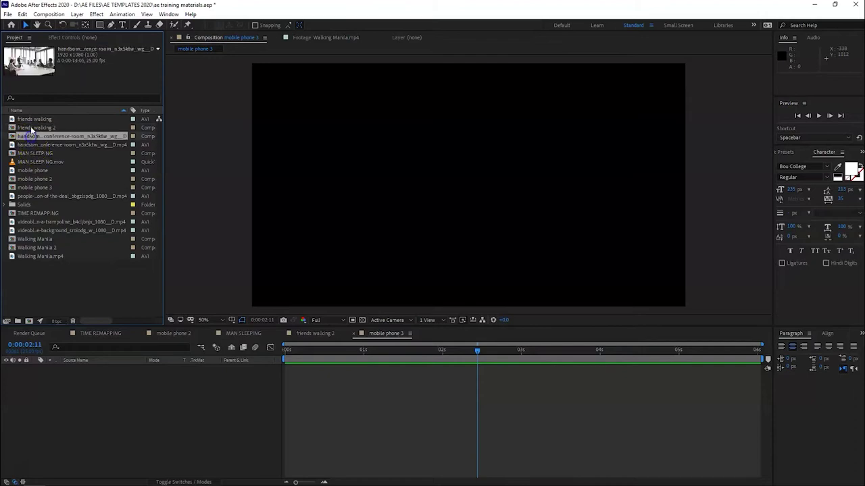
pyautogui.click(28, 128)
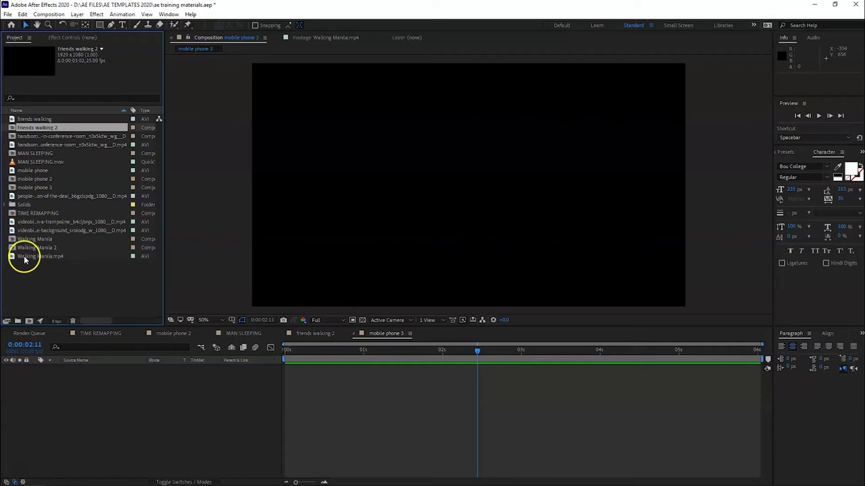
pyautogui.click(28, 171)
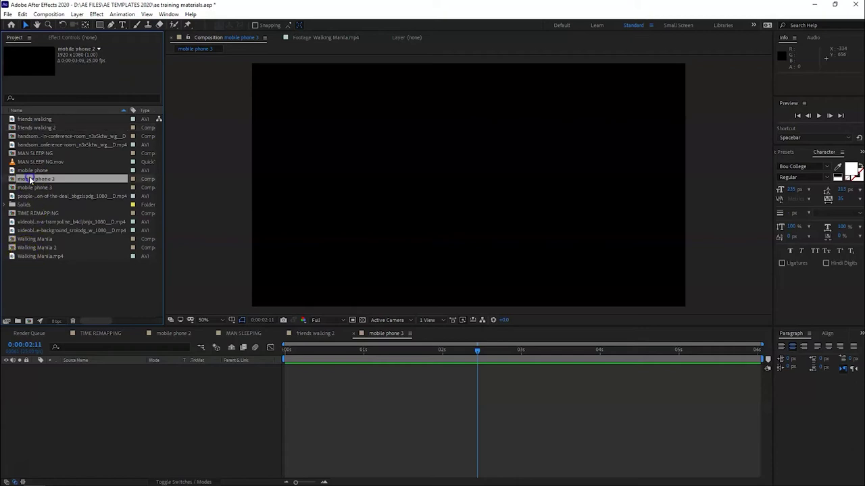
pyautogui.click(31, 258)
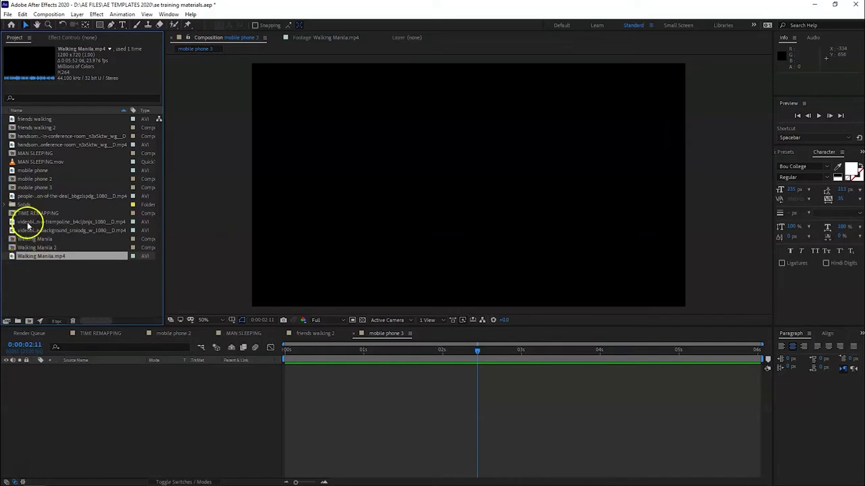
# - Try adding MAN SLEEPING.mov as a layer in mobile phone 3, then undo it
pyautogui.click(27, 162)
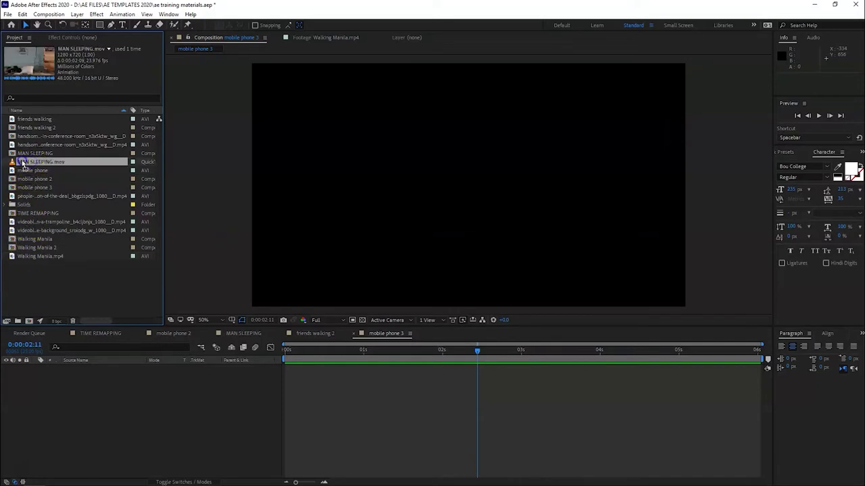
pyautogui.moveTo(23, 163); pyautogui.dragTo(58, 401)
pyautogui.moveTo(374, 356); pyautogui.dragTo(362, 351)
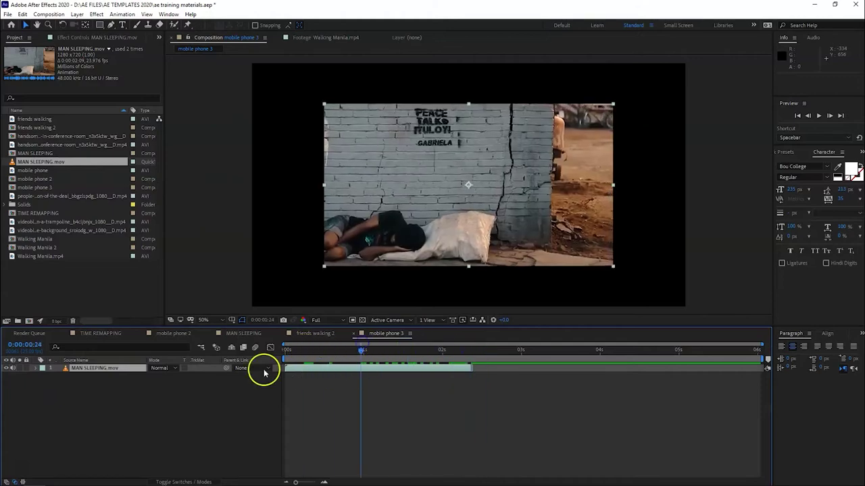
pyautogui.hotkey('ctrl', 'z')
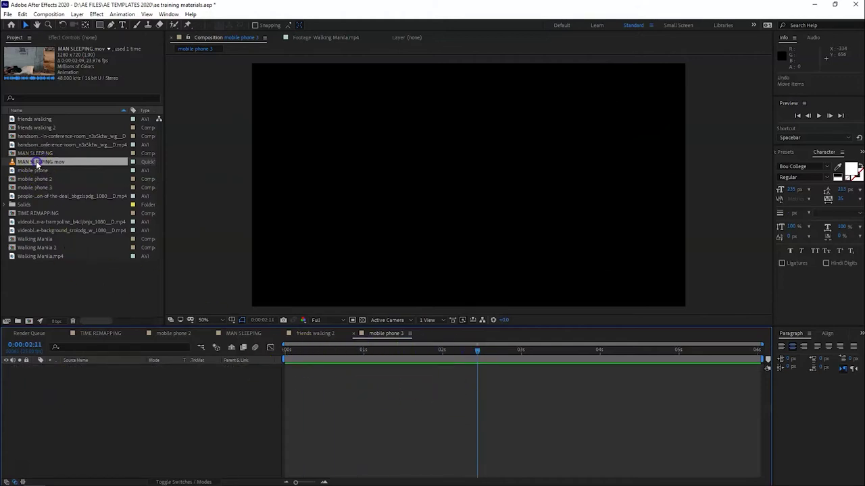
# - Create the MAN SLEEPING 2 composition from MAN SLEEPING.mov and scrub through it
pyautogui.moveTo(37, 165); pyautogui.dragTo(29, 321)
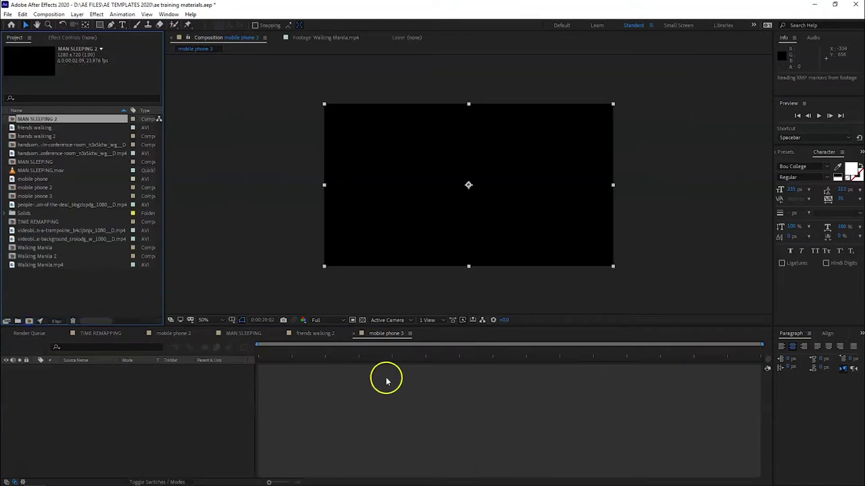
pyautogui.moveTo(286, 352); pyautogui.dragTo(286, 352)
pyautogui.press('space')
pyautogui.click(685, 364)
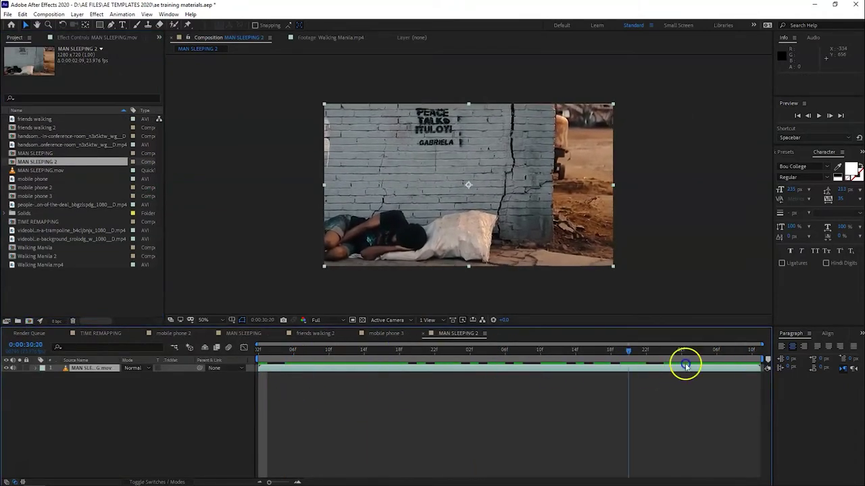
pyautogui.click(289, 346)
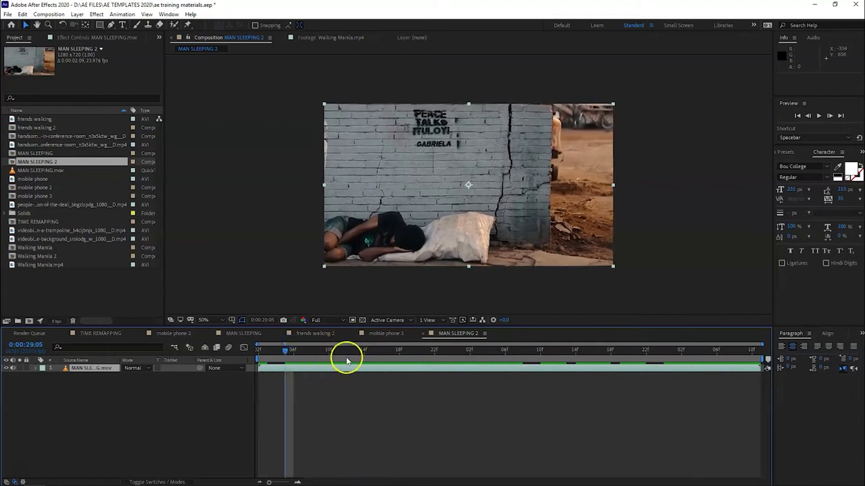
# - Preview the MAN SLEEPING 2 composition around 0:00:29, stopping at 0:00:29:11
pyautogui.press('space')
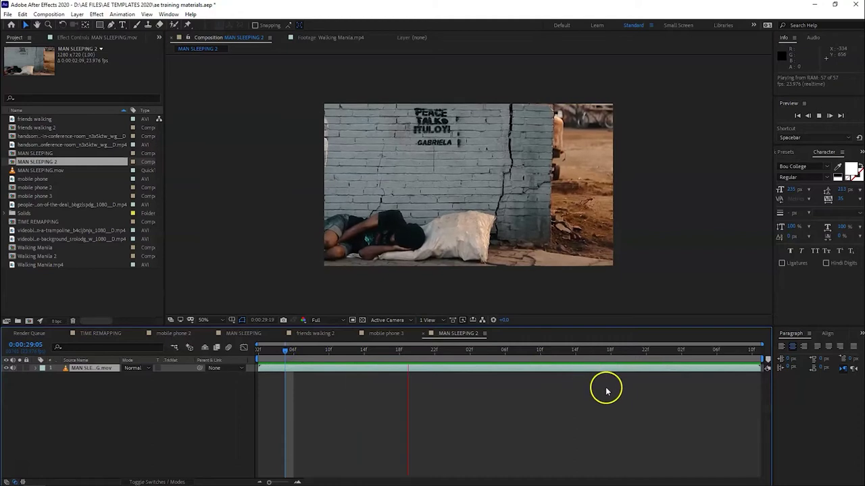
pyautogui.click(38, 368)
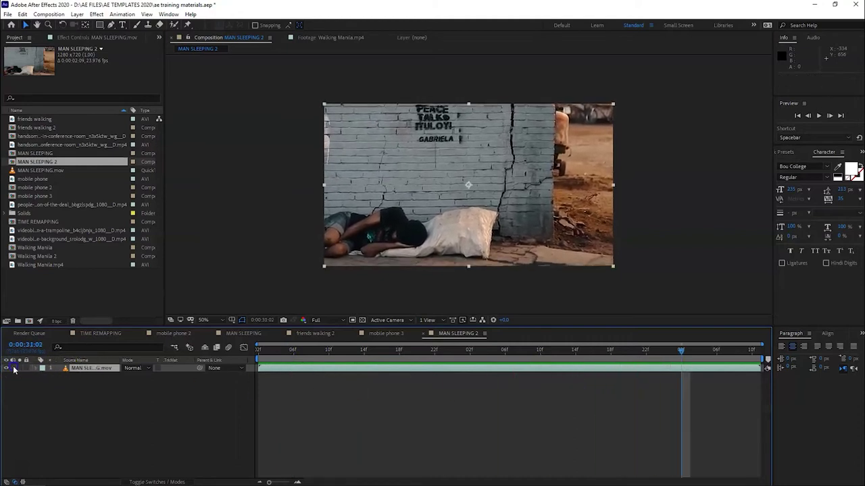
pyautogui.press('space')
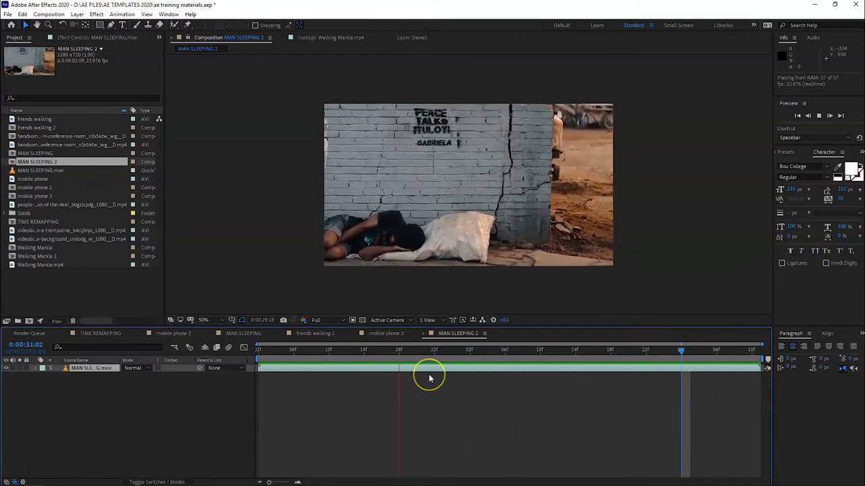
pyautogui.click(412, 377)
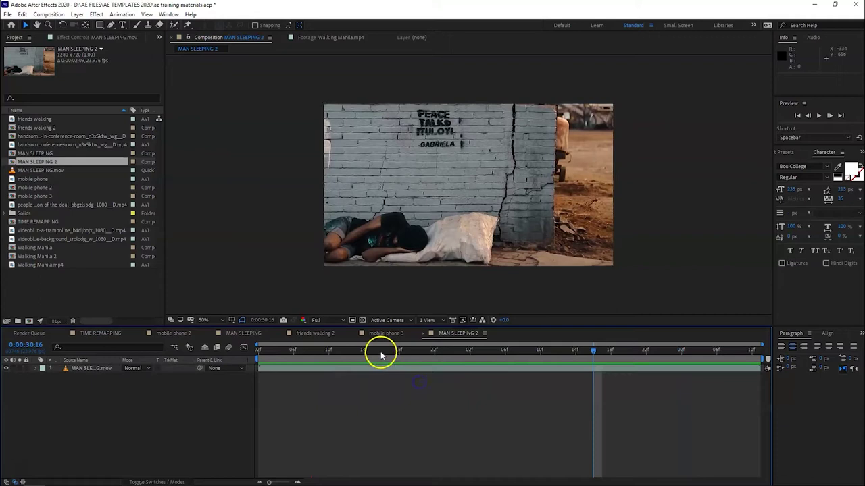
pyautogui.click(380, 351)
pyautogui.click(373, 370)
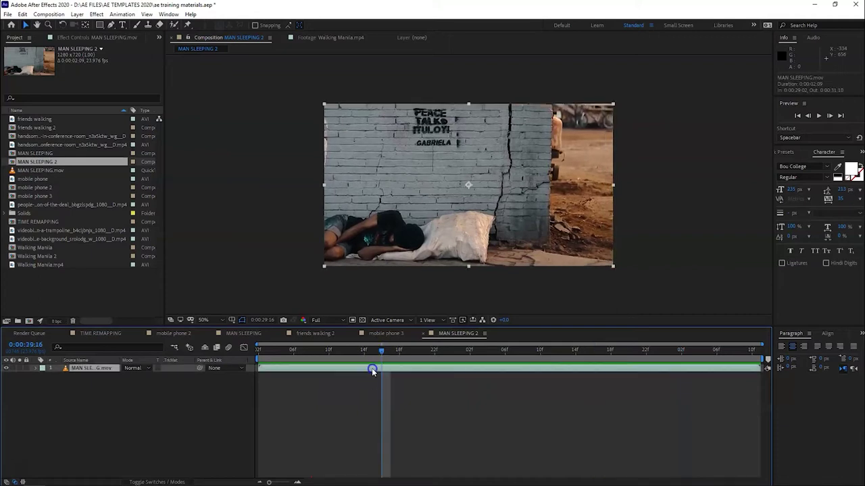
pyautogui.click(368, 372)
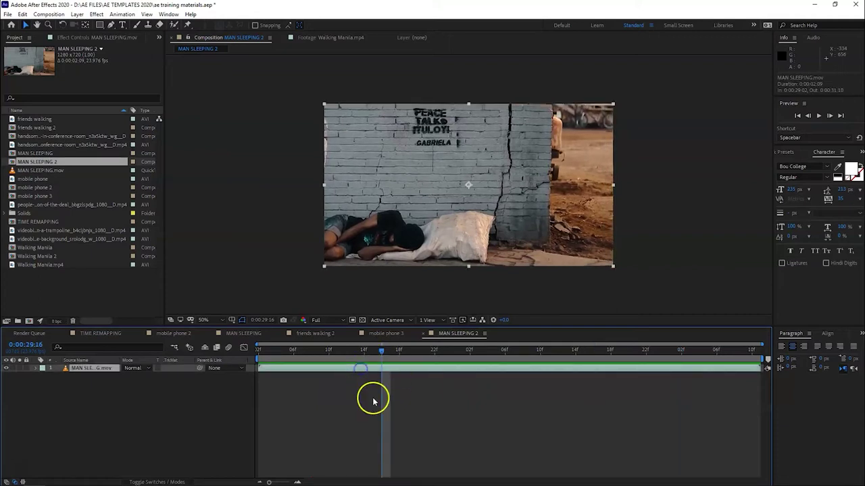
pyautogui.click(373, 401)
pyautogui.moveTo(396, 349); pyautogui.dragTo(408, 363)
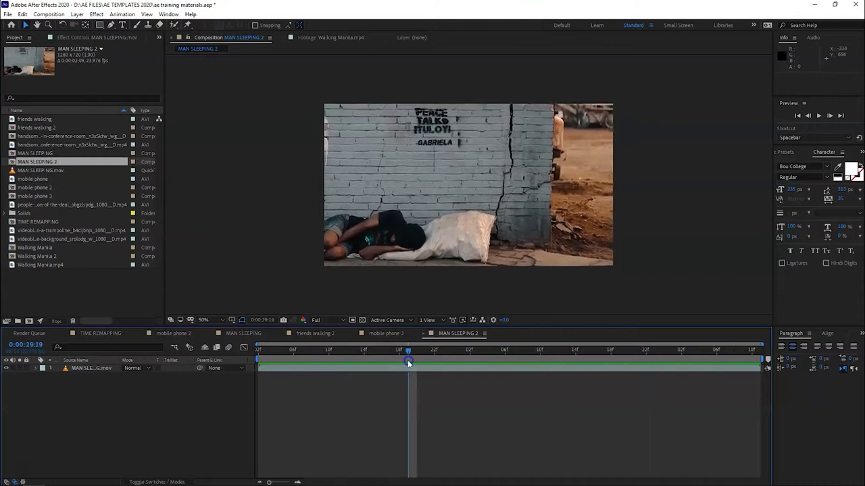
pyautogui.press('space')
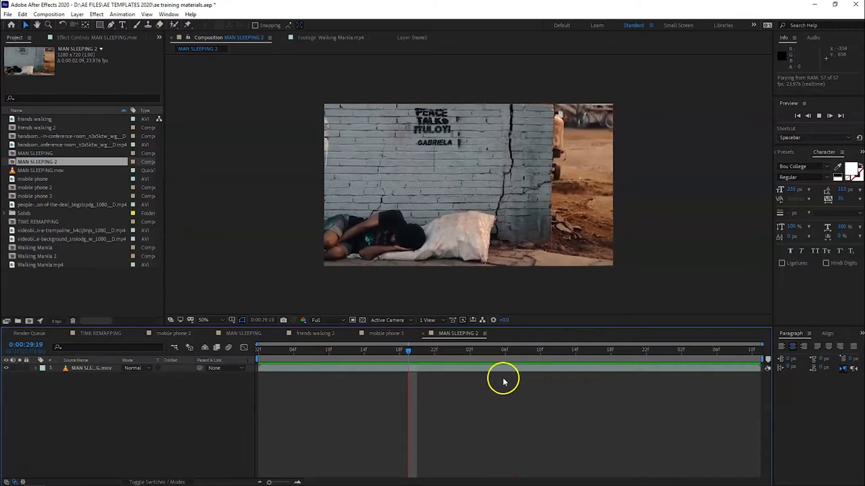
pyautogui.click(340, 351)
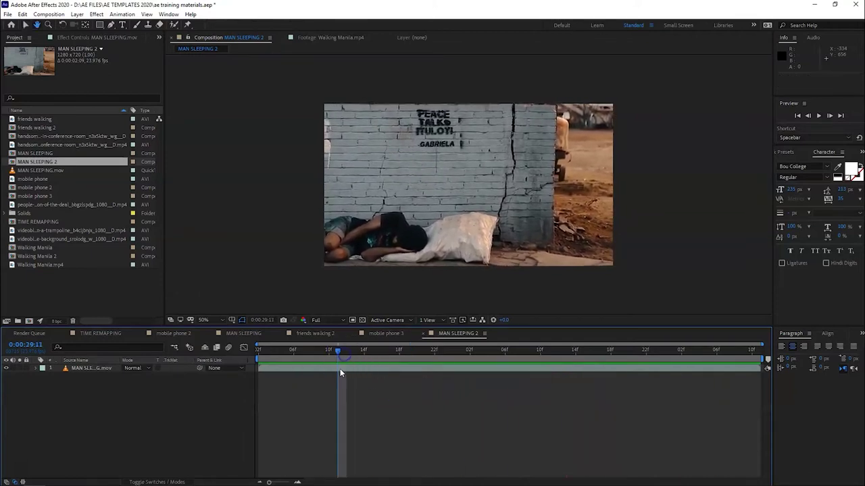
# - Apply Track & Stabilize > Track Motion to the MAN SLEEPING.mov layer
pyautogui.rightClick(332, 370)
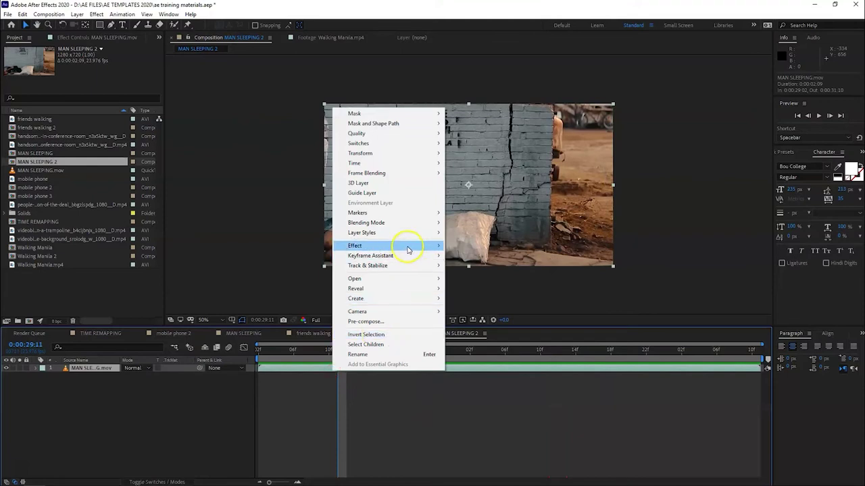
pyautogui.click(401, 267)
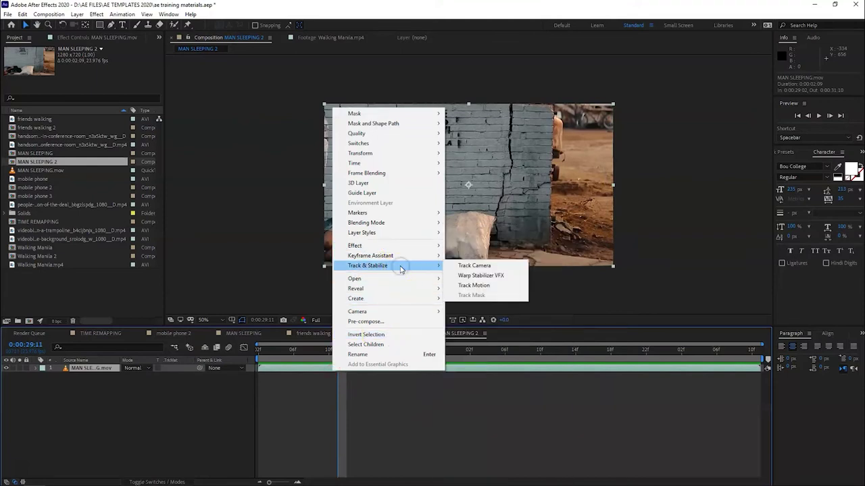
pyautogui.click(473, 286)
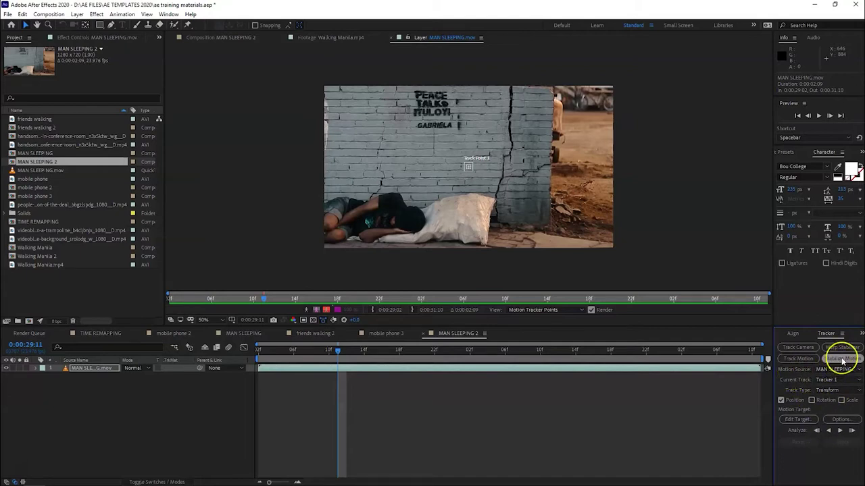
# - Switch the tracker to Stabilize Motion and zoom the Layer panel in on the track point
pyautogui.click(834, 358)
pyautogui.press('.')
pyautogui.press('.')
pyautogui.press(',')
pyautogui.press('.')
# - Enlarge Track Point 1's search region on the brick wall, then zoom out to 100% and scrub to check it
pyautogui.click(479, 191)
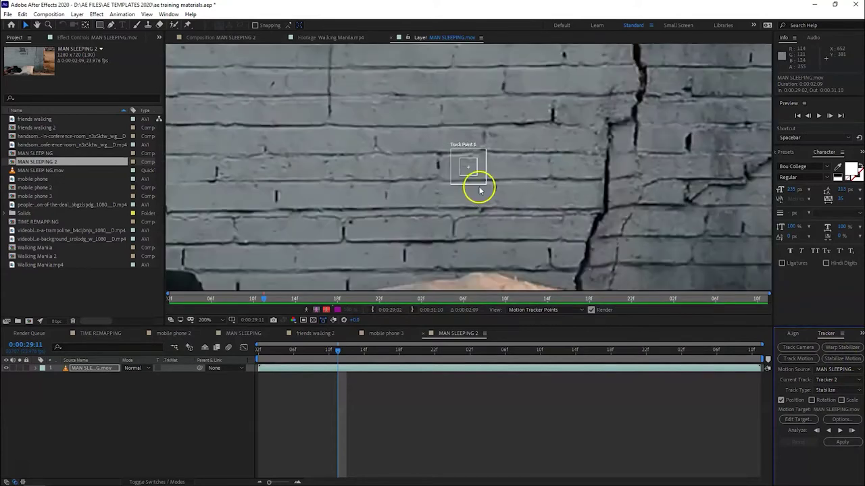
pyautogui.click(484, 180)
pyautogui.moveTo(485, 185); pyautogui.dragTo(492, 190)
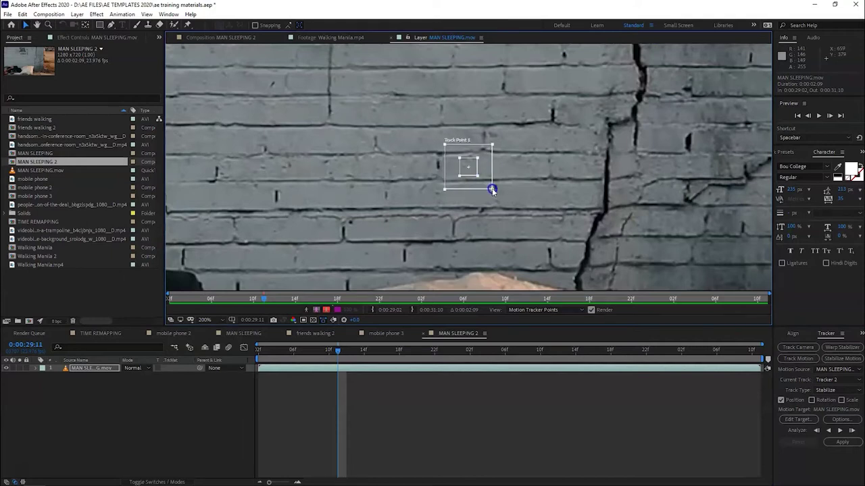
pyautogui.click(473, 178)
pyautogui.moveTo(473, 189); pyautogui.dragTo(494, 189)
pyautogui.moveTo(493, 191); pyautogui.dragTo(496, 191)
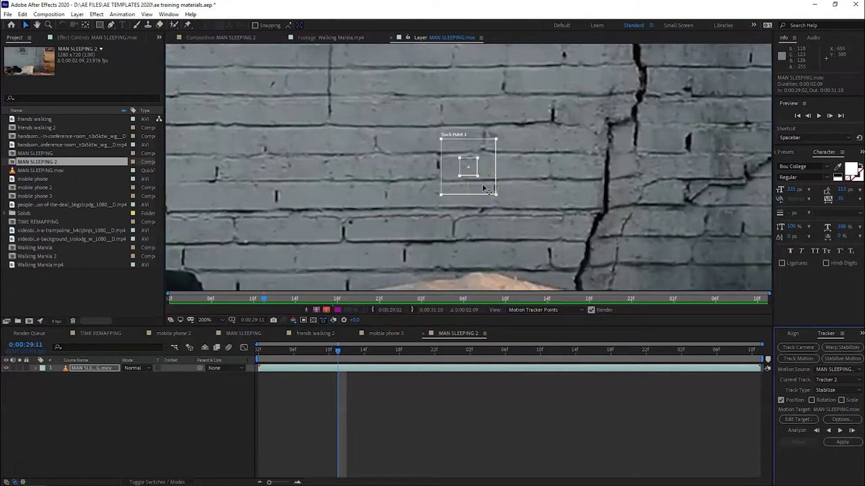
pyautogui.moveTo(485, 189); pyautogui.dragTo(471, 186)
pyautogui.press(',')
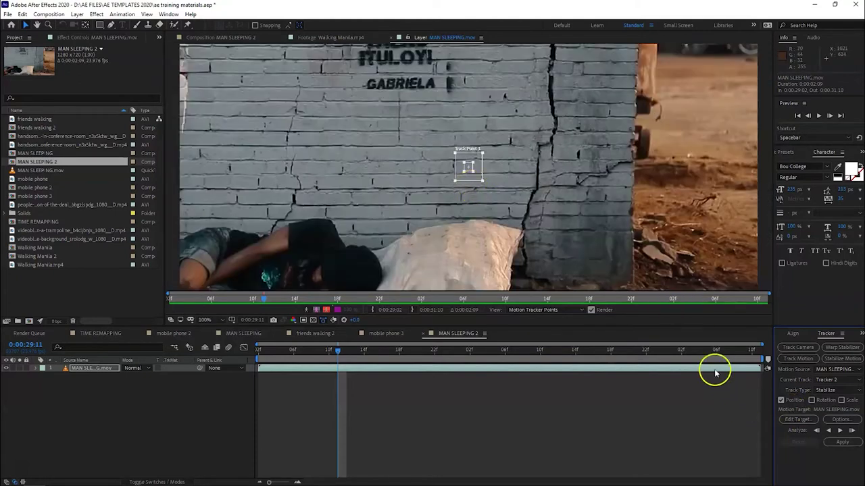
pyautogui.moveTo(299, 349)
pyautogui.mouseDown()
pyautogui.moveTo(679, 350)
pyautogui.moveTo(646, 349)
pyautogui.moveTo(654, 349)
pyautogui.mouseUp()
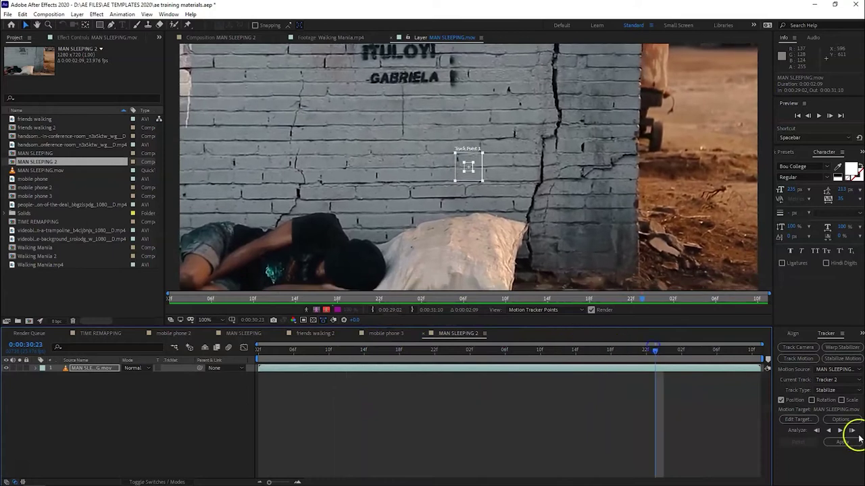
# - Enable rotation tracking and move Track Point 1 onto the dark patch near the crack
pyautogui.click(811, 400)
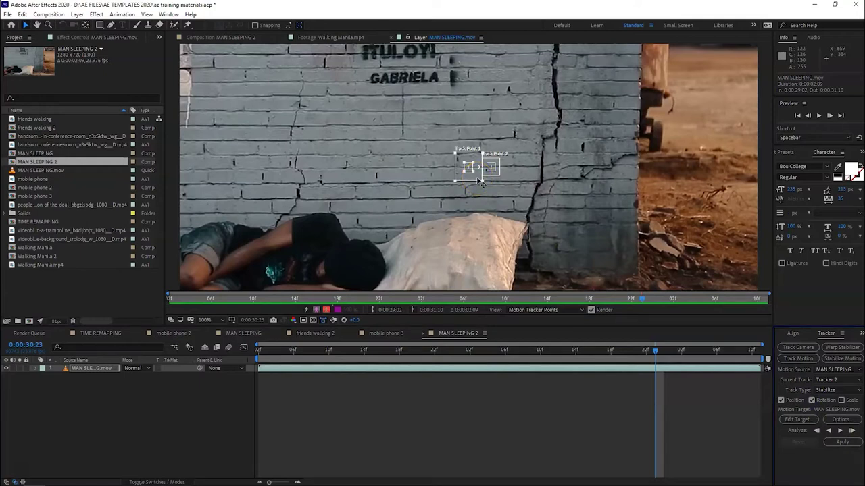
pyautogui.moveTo(479, 181)
pyautogui.mouseDown()
pyautogui.moveTo(573, 163)
pyautogui.moveTo(589, 169)
pyautogui.moveTo(565, 193)
pyautogui.moveTo(589, 205)
pyautogui.moveTo(599, 147)
pyautogui.moveTo(591, 157)
pyautogui.mouseUp()
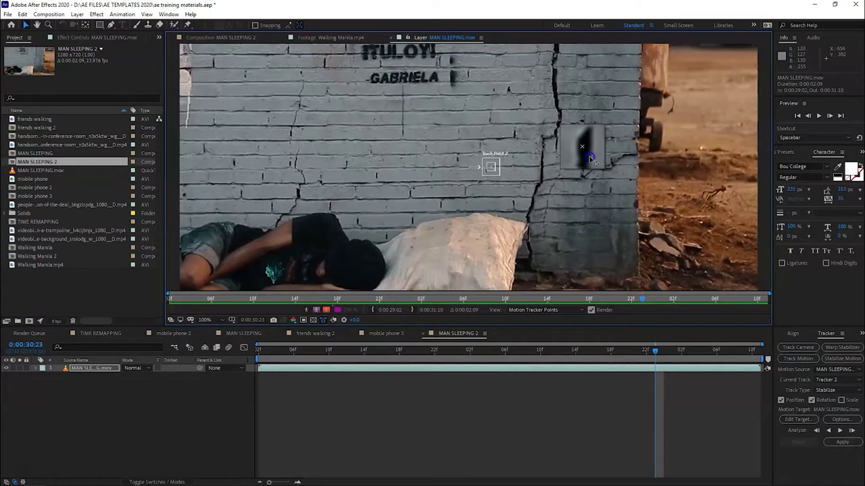
pyautogui.moveTo(590, 159); pyautogui.dragTo(592, 160)
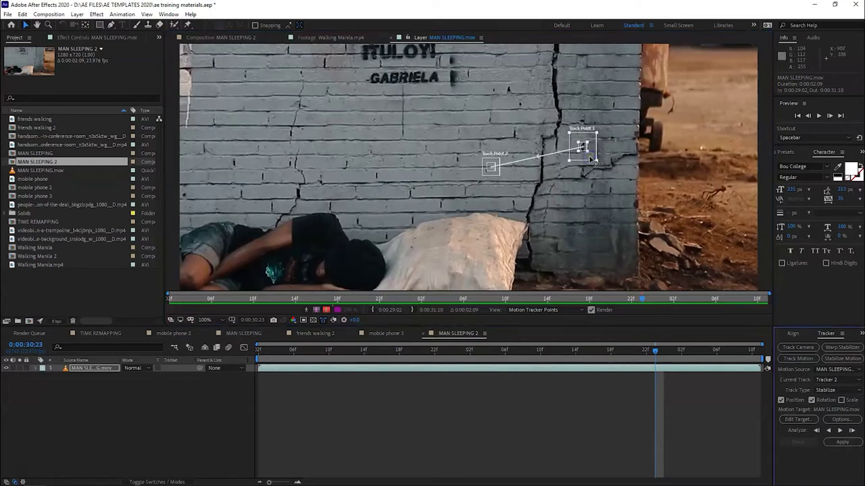
pyautogui.click(588, 154)
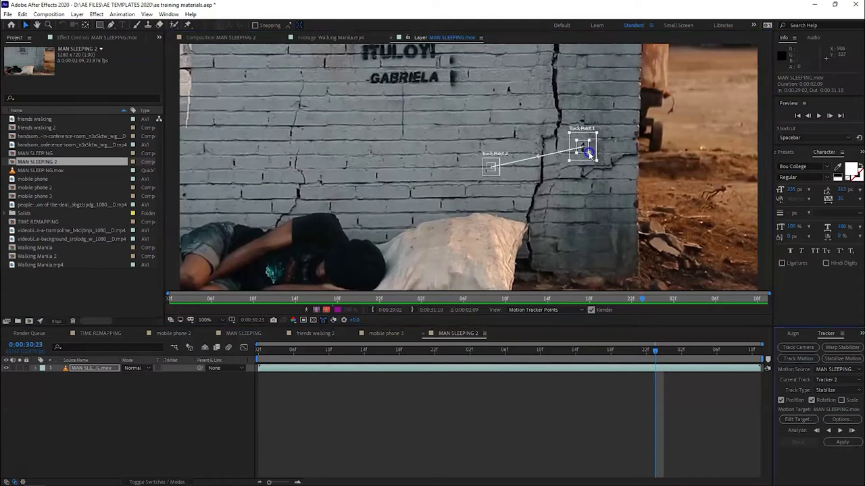
pyautogui.moveTo(585, 161); pyautogui.dragTo(586, 160)
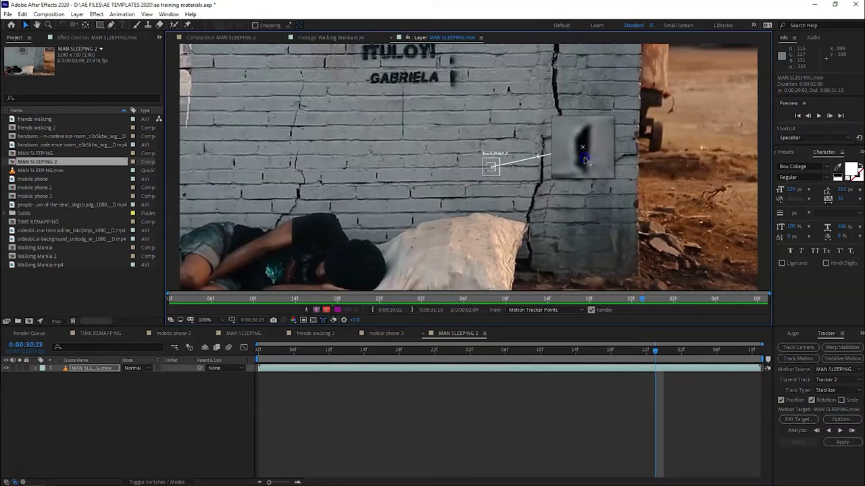
pyautogui.moveTo(586, 160); pyautogui.dragTo(586, 160)
# - Move Track Point 2 left onto another wall mark and fine-tune Track Point 1 on the patch
pyautogui.moveTo(516, 169); pyautogui.dragTo(501, 177)
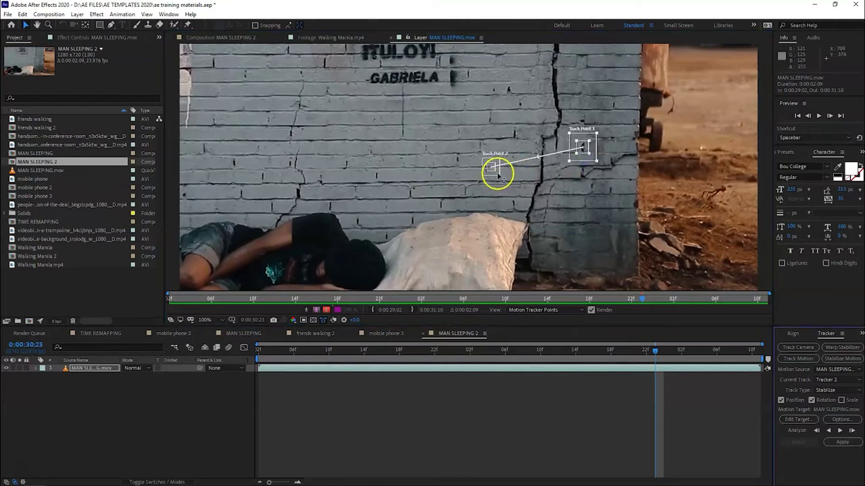
pyautogui.click(497, 174)
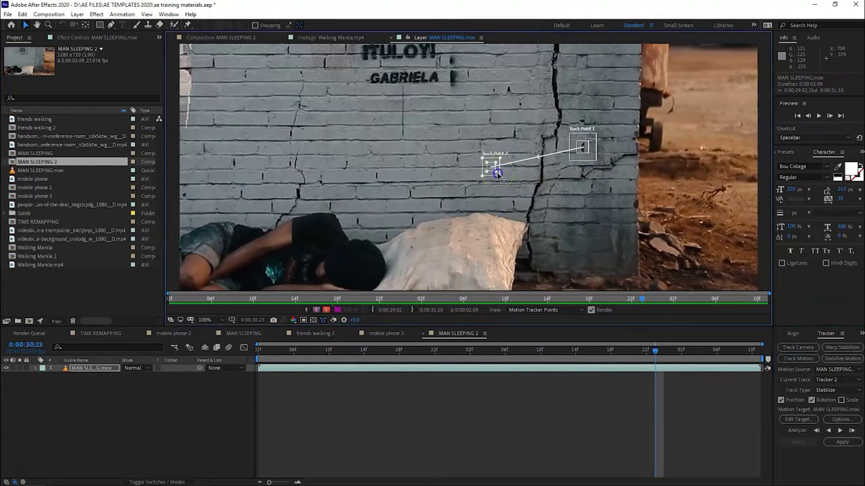
pyautogui.moveTo(497, 173); pyautogui.dragTo(306, 205)
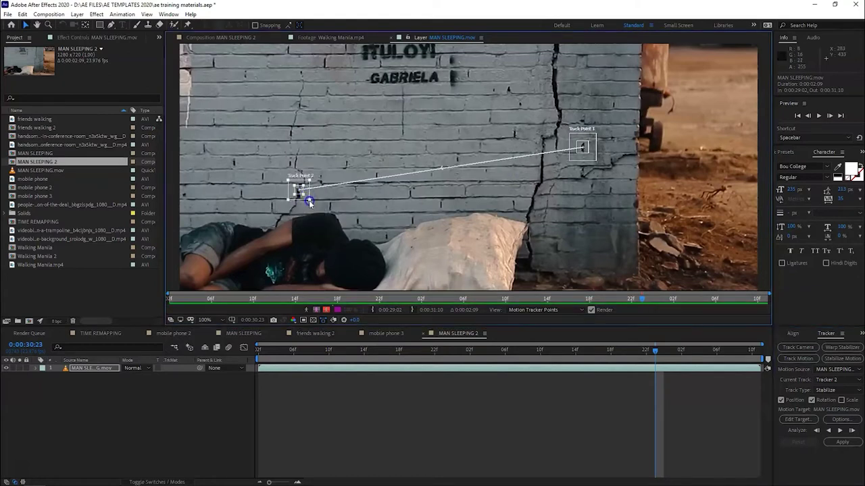
pyautogui.click(592, 159)
pyautogui.moveTo(592, 159); pyautogui.dragTo(593, 156)
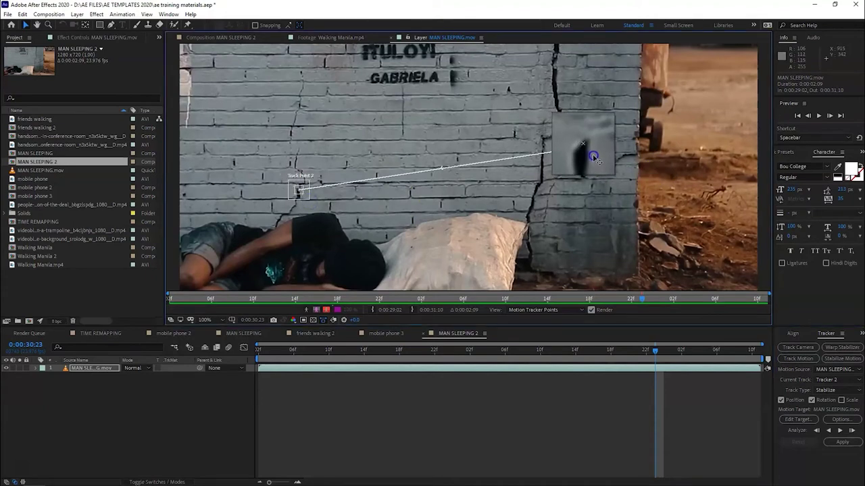
pyautogui.moveTo(592, 156); pyautogui.dragTo(591, 155)
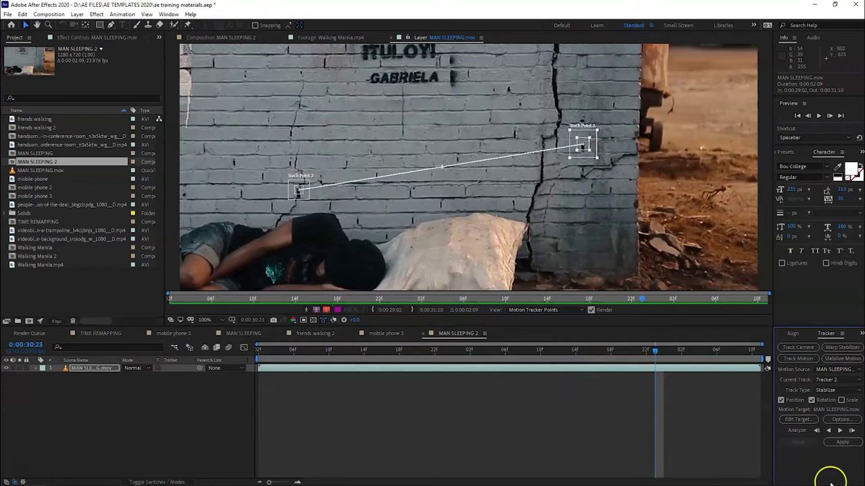
# - Analyze both track points forward to 0:00:31:10, then backward to the clip start
pyautogui.click(839, 432)
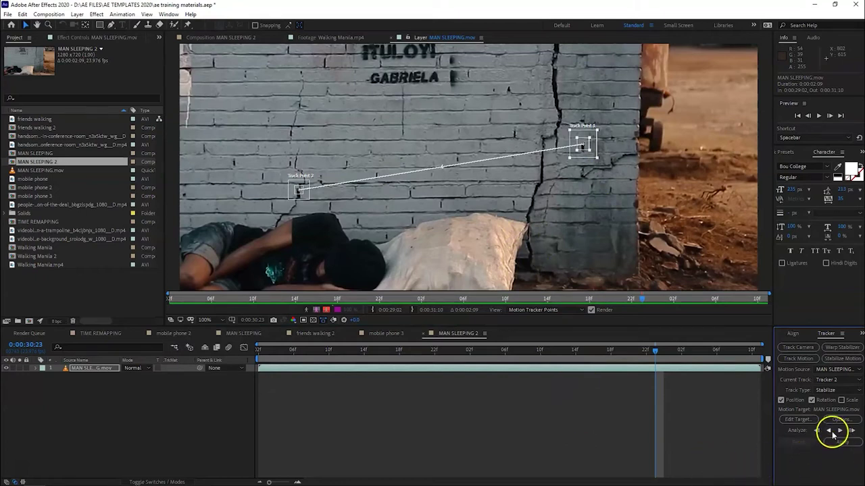
pyautogui.click(839, 433)
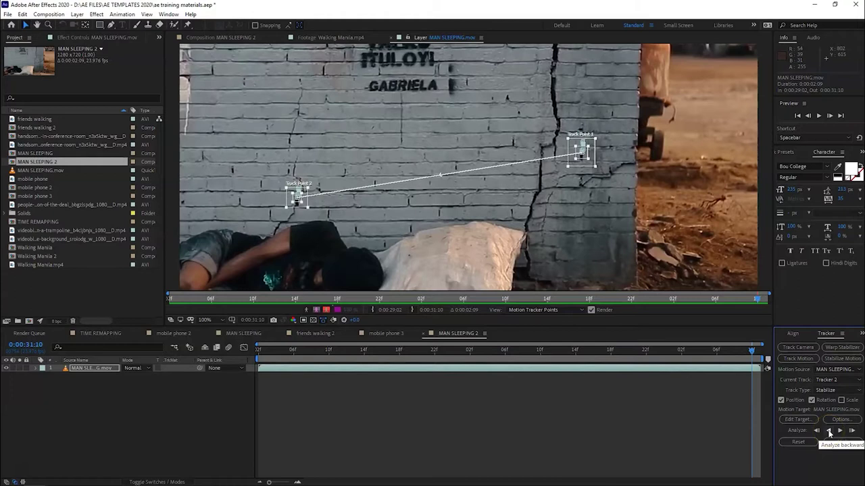
pyautogui.click(830, 433)
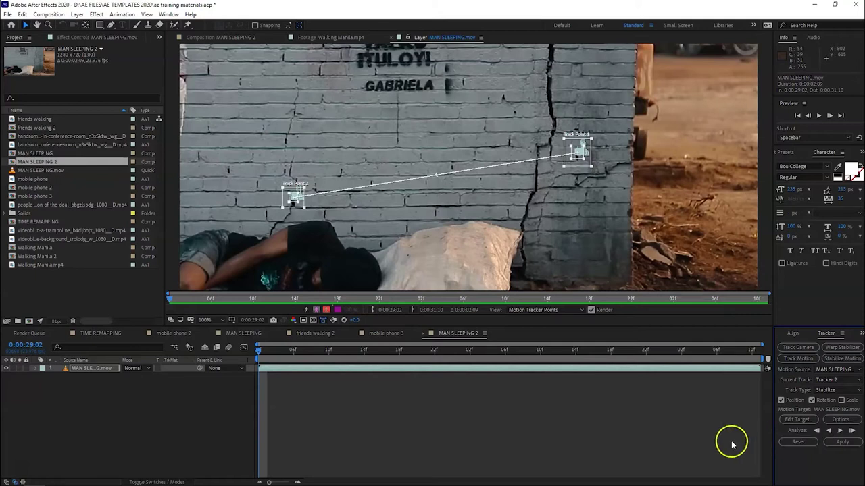
# - Apply Tracker 2's stabilization to the MAN SLEEPING layer using X and Y dimensions
pyautogui.click(842, 443)
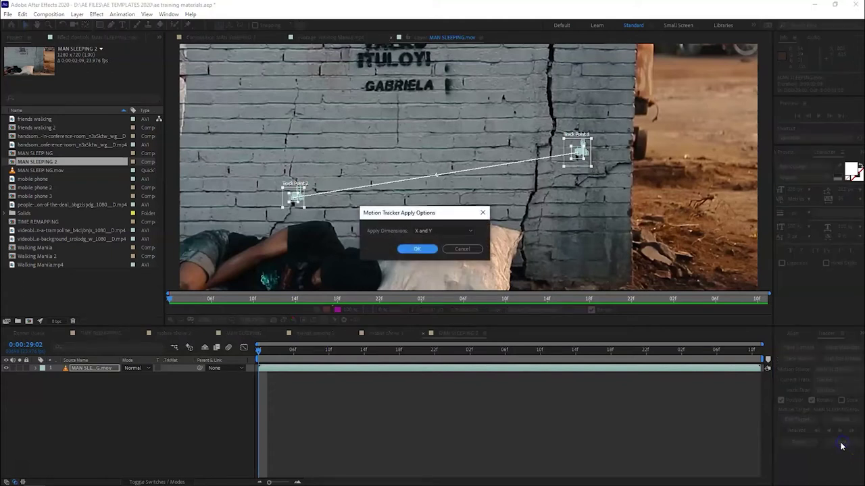
pyautogui.click(416, 251)
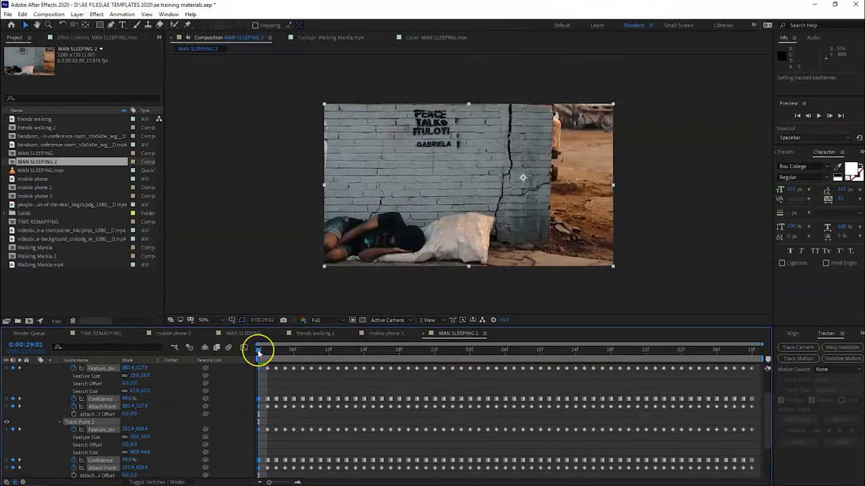
# - Preview the stabilized clip from 0:00:29:14 and collapse the tracker properties with U
pyautogui.moveTo(258, 352)
pyautogui.mouseDown()
pyautogui.moveTo(574, 385)
pyautogui.moveTo(335, 378)
pyautogui.mouseUp()
pyautogui.press('space')
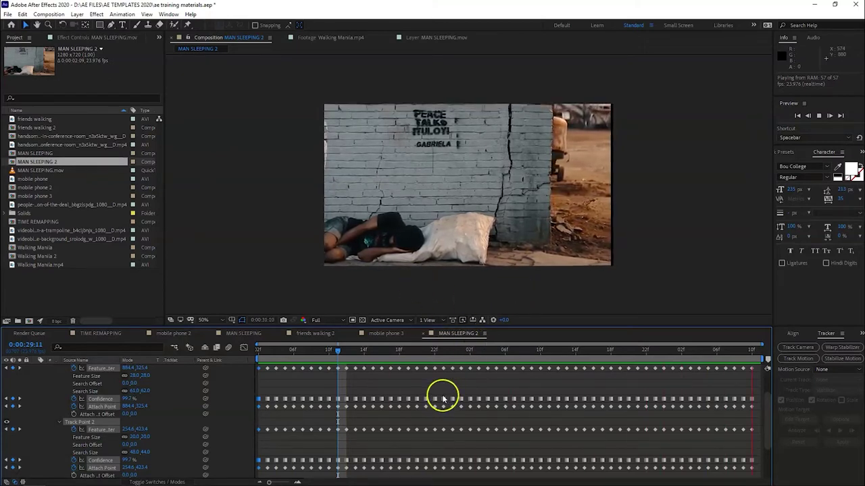
pyautogui.scroll(3, 435, 380)
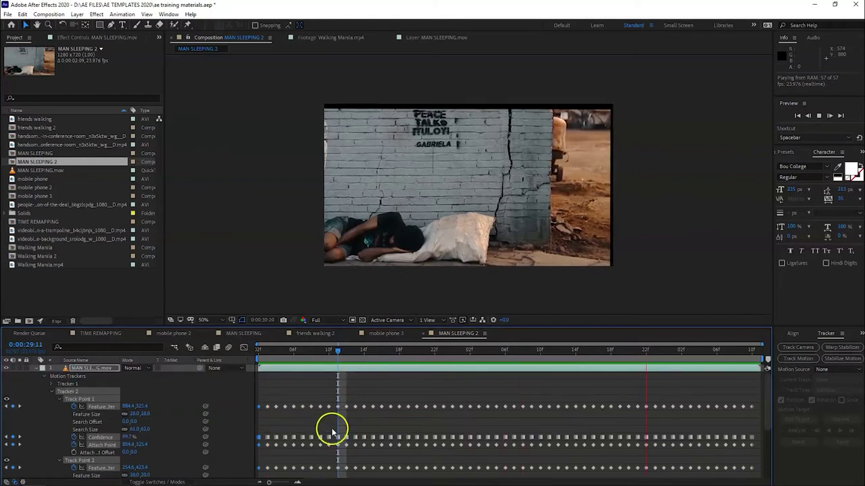
pyautogui.press('u')
pyautogui.click(351, 401)
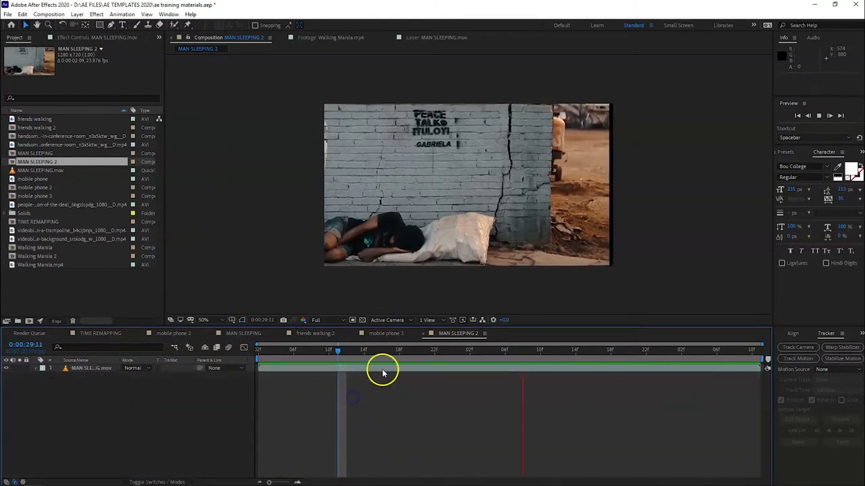
pyautogui.click(459, 358)
pyautogui.click(372, 352)
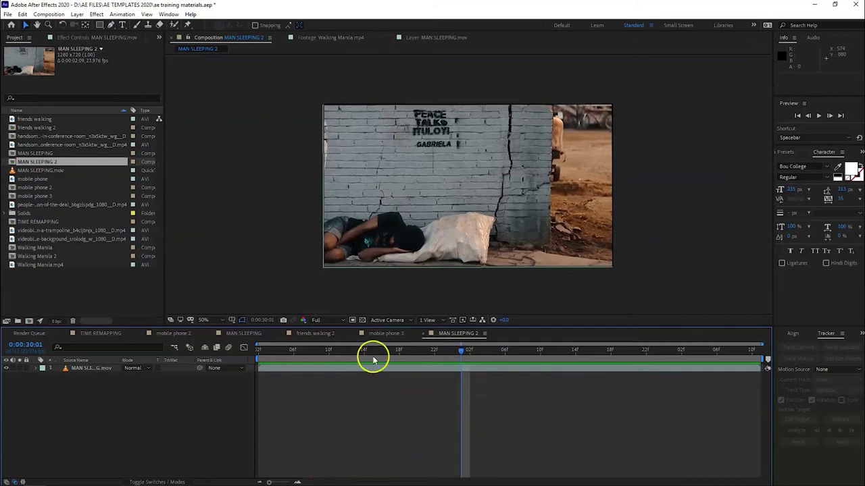
pyautogui.click(371, 368)
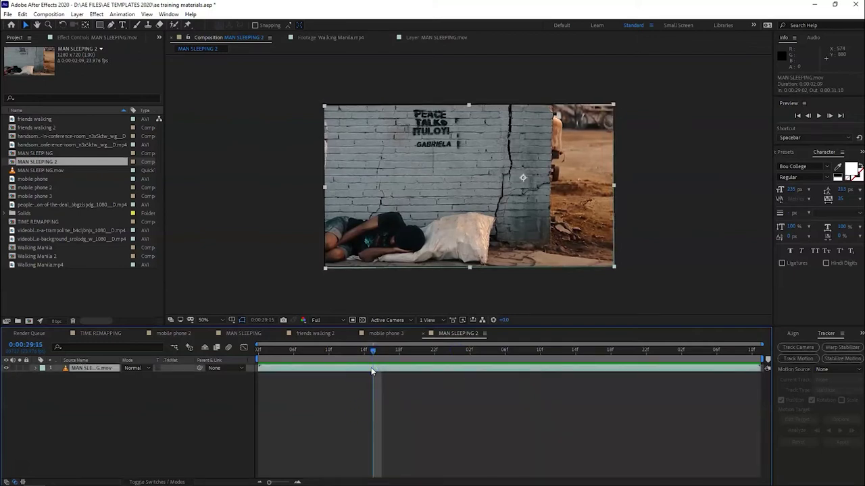
# - Scale the MAN SLEEPING layer up to 108% and preview the result
pyautogui.press('s')
pyautogui.moveTo(149, 376); pyautogui.dragTo(153, 375)
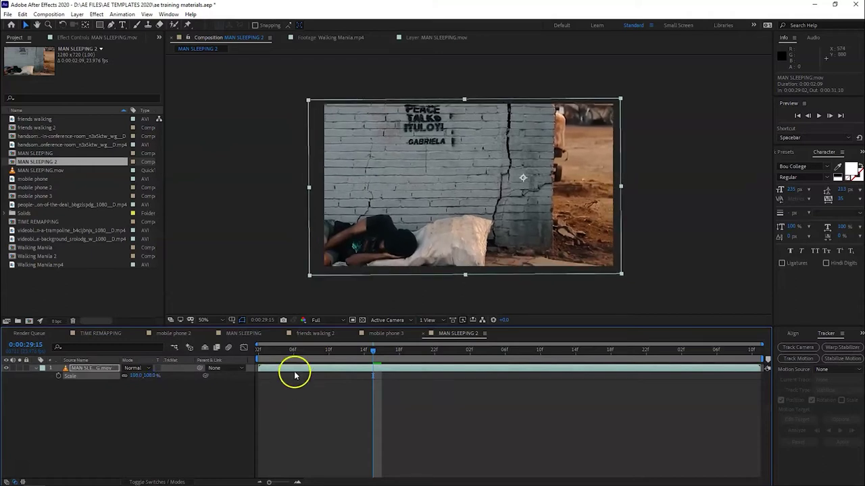
pyautogui.moveTo(276, 349)
pyautogui.mouseDown()
pyautogui.moveTo(475, 380)
pyautogui.moveTo(540, 381)
pyautogui.mouseUp()
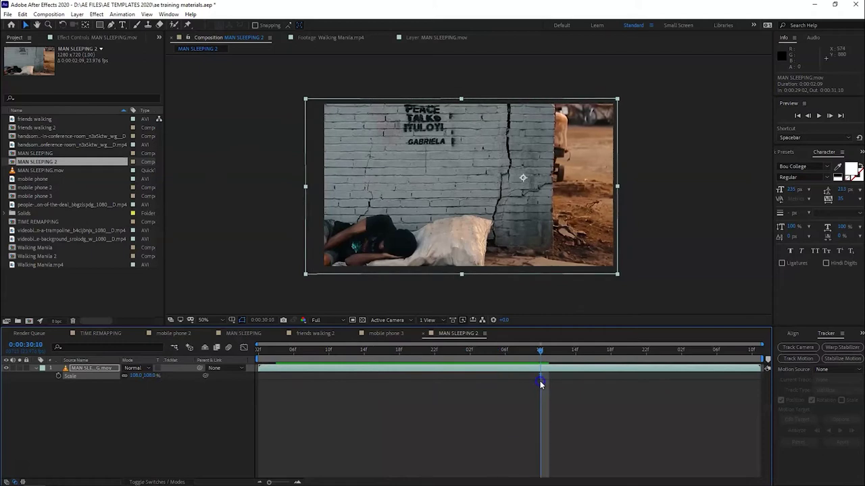
pyautogui.press('space')
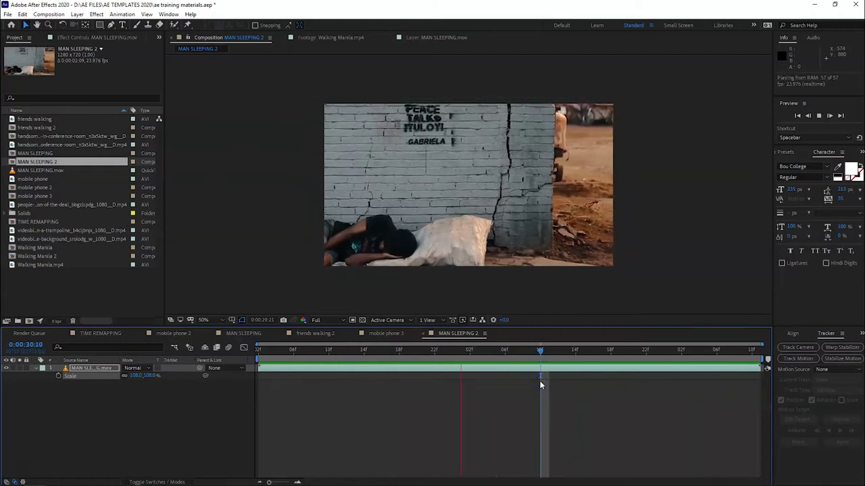
# - Scrub through the scaled clip to confirm no black edges show, then reselect the layer
pyautogui.click(496, 393)
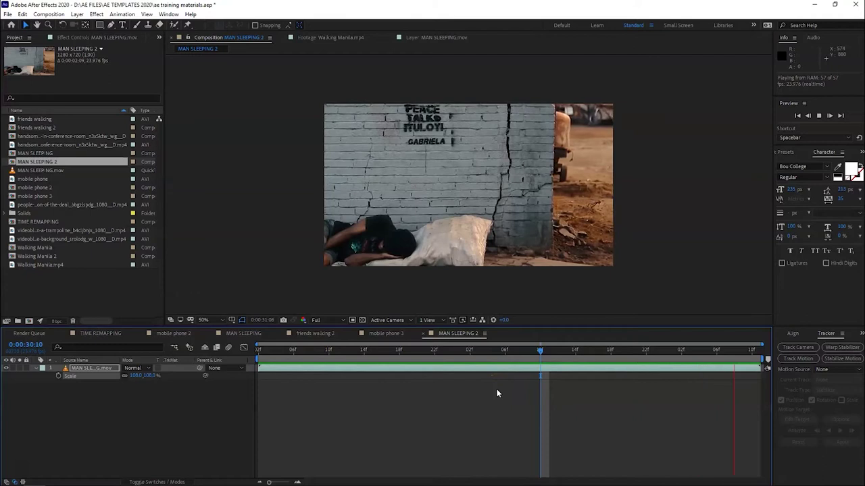
pyautogui.moveTo(524, 350); pyautogui.dragTo(646, 351)
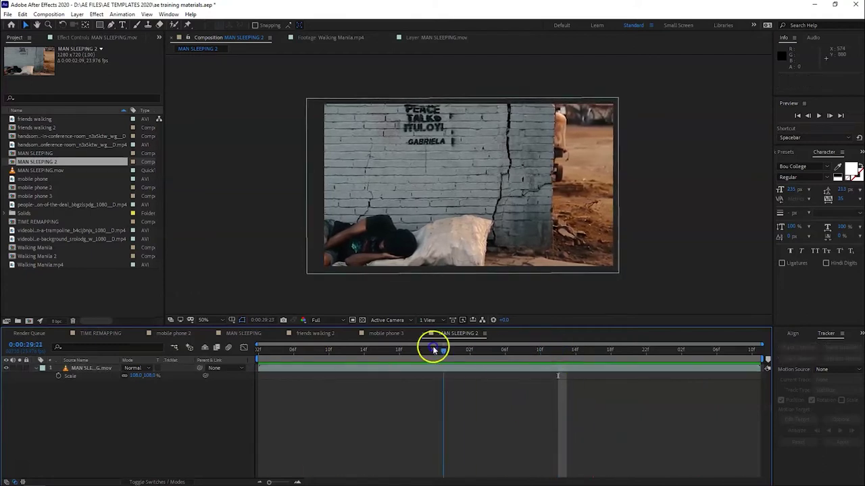
pyautogui.moveTo(703, 360)
pyautogui.mouseDown()
pyautogui.moveTo(382, 356)
pyautogui.moveTo(424, 368)
pyautogui.mouseUp()
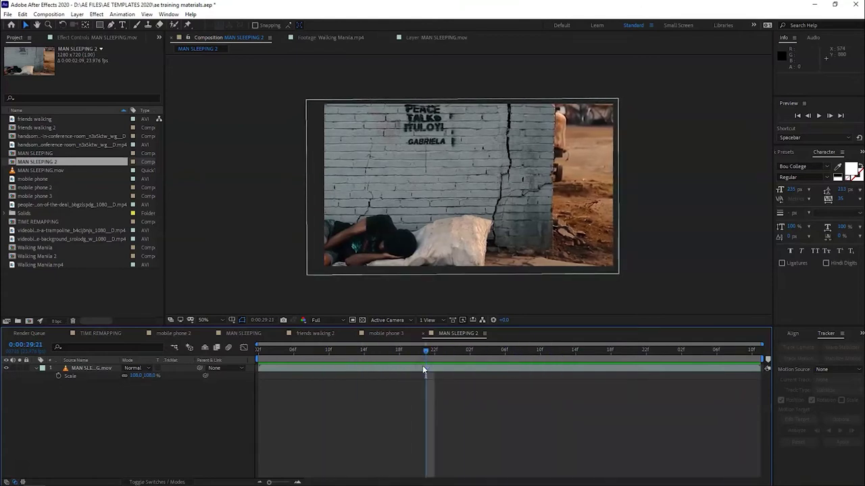
pyautogui.click(443, 370)
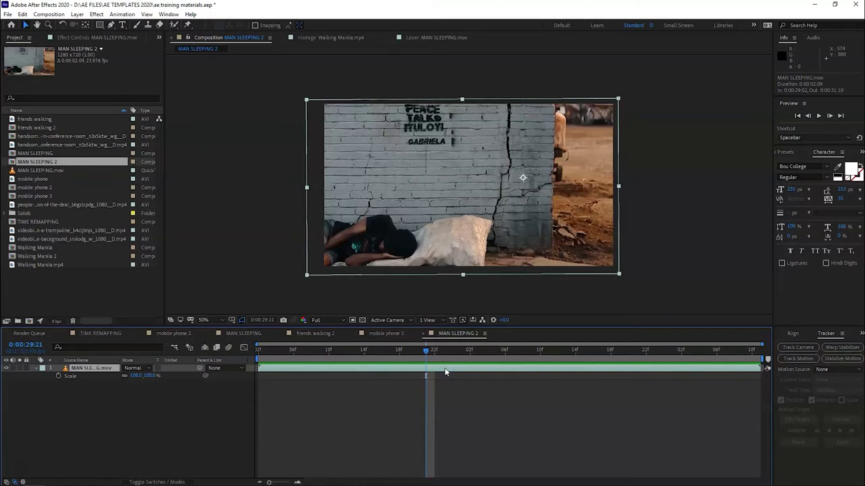
pyautogui.click(478, 408)
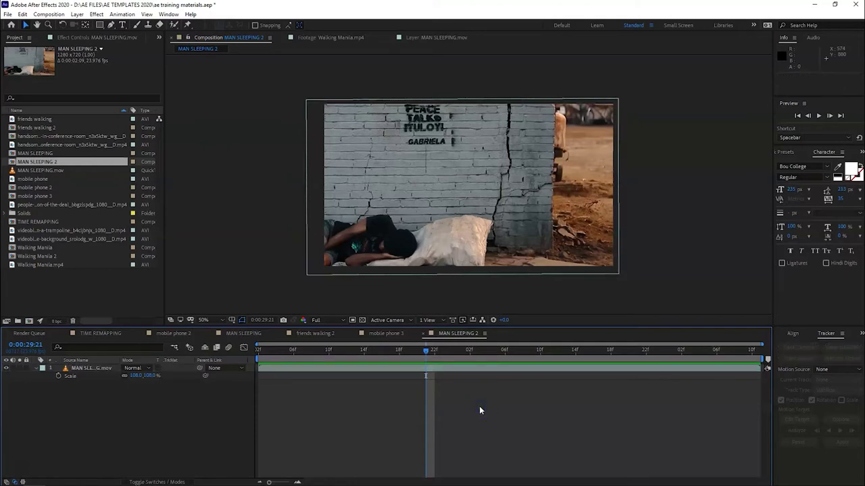
pyautogui.click(479, 405)
pyautogui.click(455, 367)
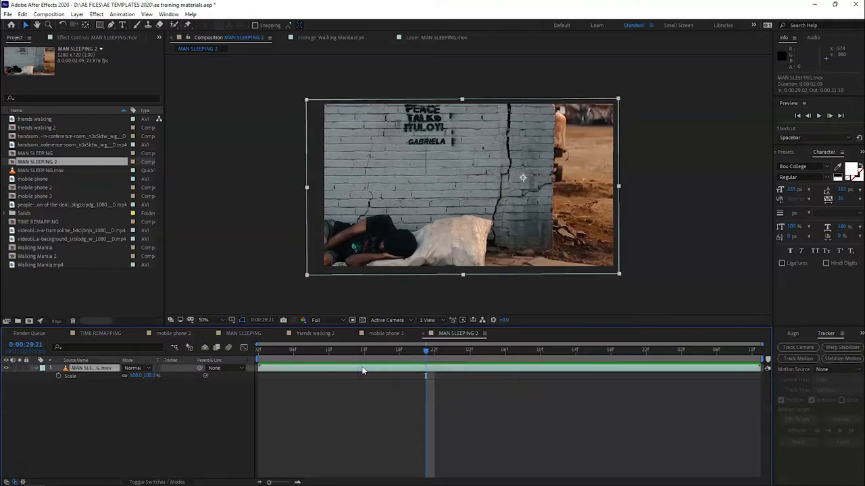
# - Delete the MAN SLEEPING layer, then build 'friends walking 3' from the friends walking footage and scrub it
pyautogui.press('Delete')
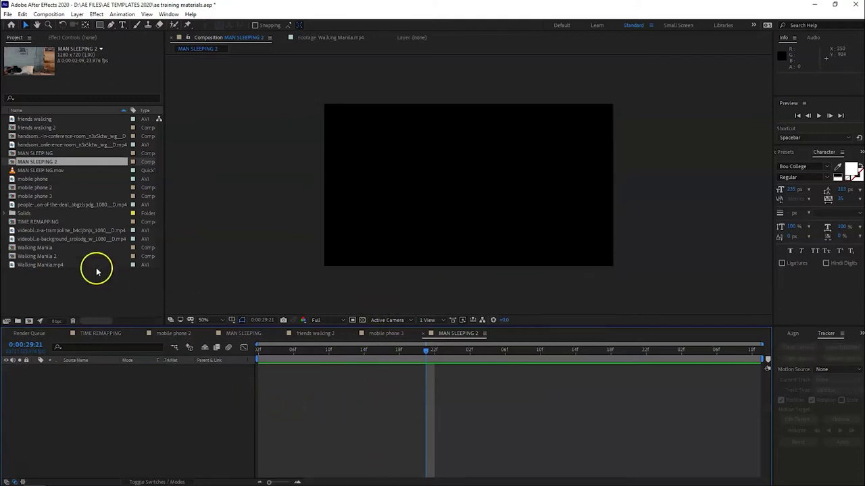
pyautogui.click(20, 119)
pyautogui.click(31, 138)
pyautogui.click(29, 120)
pyautogui.moveTo(20, 120); pyautogui.dragTo(50, 380)
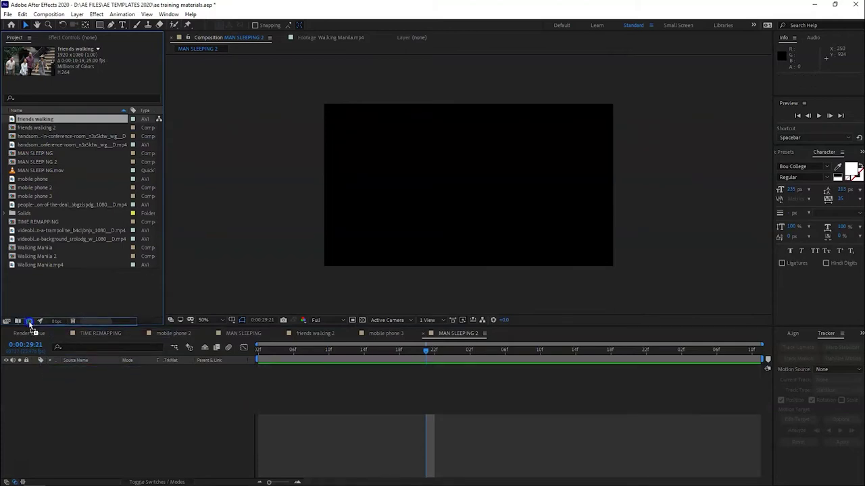
pyautogui.moveTo(30, 325); pyautogui.dragTo(30, 322)
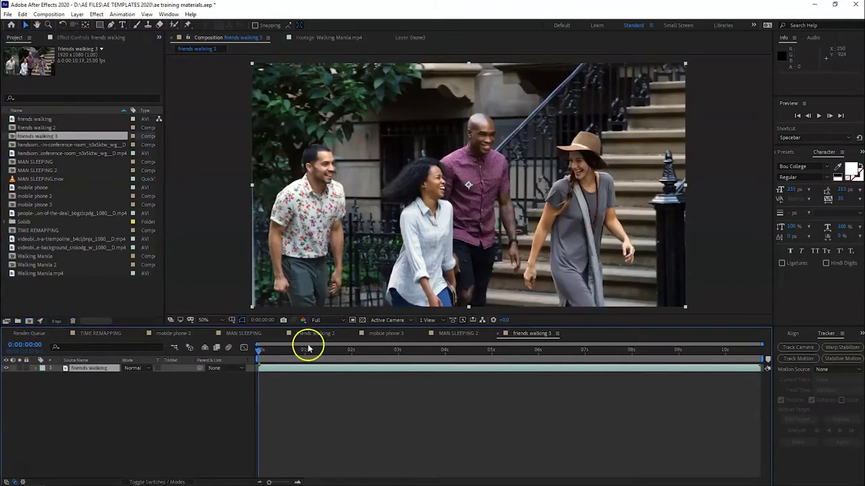
pyautogui.moveTo(276, 356)
pyautogui.mouseDown()
pyautogui.moveTo(259, 355)
pyautogui.moveTo(433, 353)
pyautogui.moveTo(446, 358)
pyautogui.moveTo(401, 360)
pyautogui.moveTo(445, 363)
pyautogui.mouseUp()
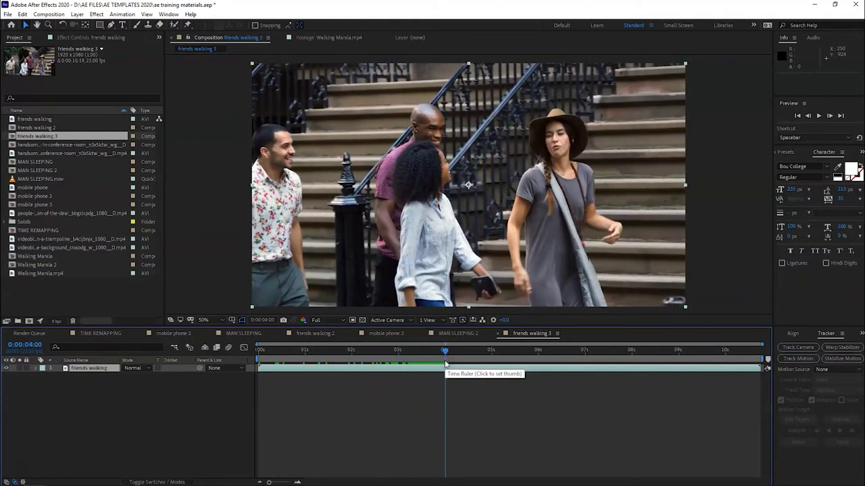
# - End the work area at 4 seconds, Trim Comp to Work Area, and scrub the trimmed clip
pyautogui.press('n')
pyautogui.rightClick(420, 360)
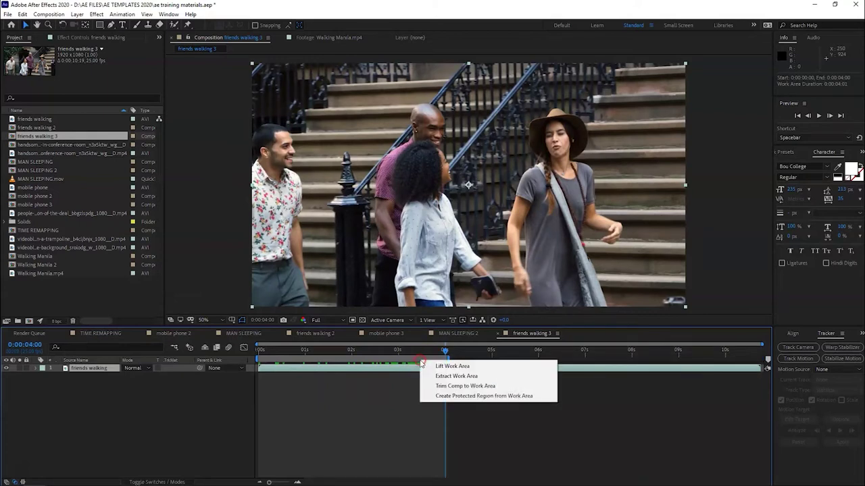
pyautogui.click(456, 385)
pyautogui.moveTo(356, 360)
pyautogui.mouseDown()
pyautogui.moveTo(613, 384)
pyautogui.moveTo(401, 370)
pyautogui.moveTo(576, 372)
pyautogui.mouseUp()
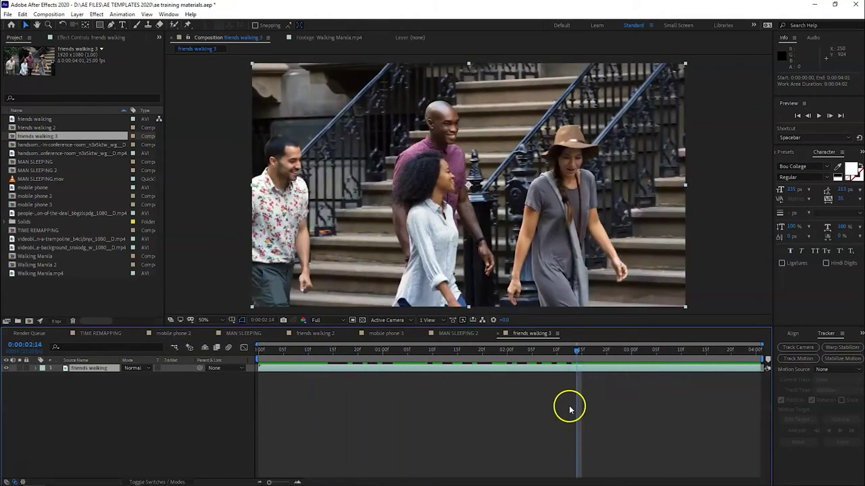
pyautogui.click(567, 369)
# - Start a motion track on the friends walking layer, enlarge the search box, and place Track Point 1 on the man's floral shirt
pyautogui.click(795, 359)
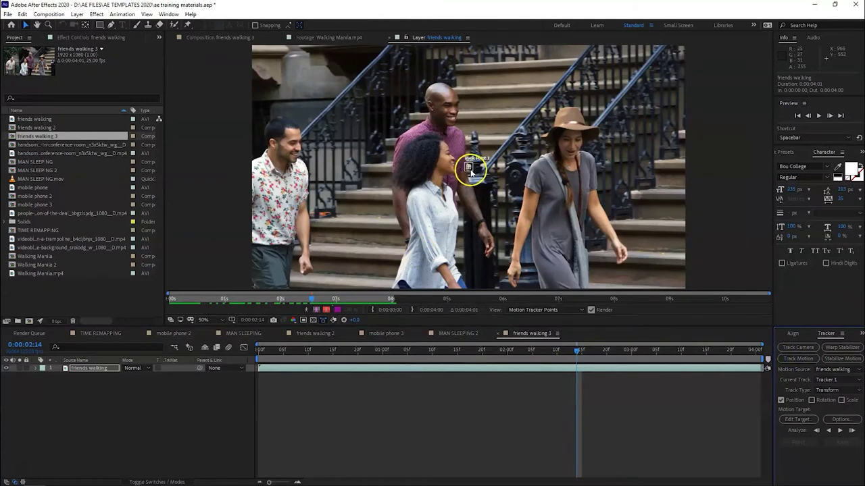
pyautogui.scroll(2, 481, 176)
pyautogui.moveTo(479, 178); pyautogui.dragTo(490, 190)
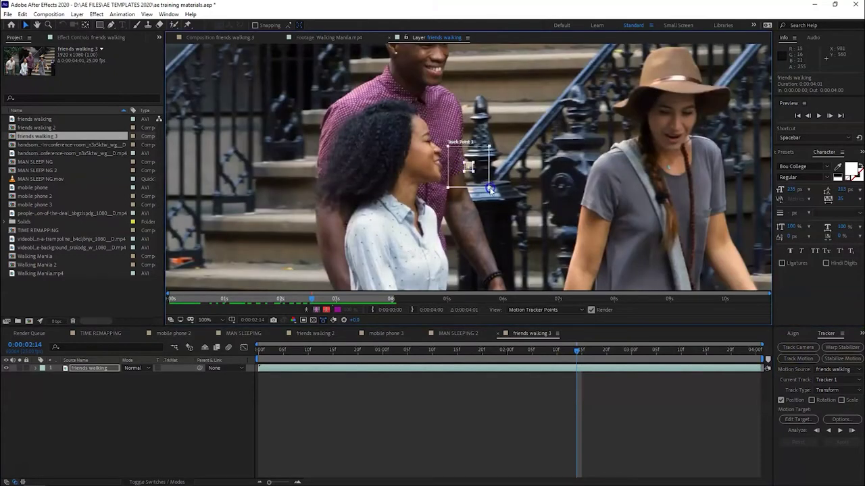
pyautogui.click(473, 175)
pyautogui.moveTo(474, 175)
pyautogui.mouseDown()
pyautogui.moveTo(217, 210)
pyautogui.moveTo(279, 225)
pyautogui.moveTo(268, 221)
pyautogui.mouseUp()
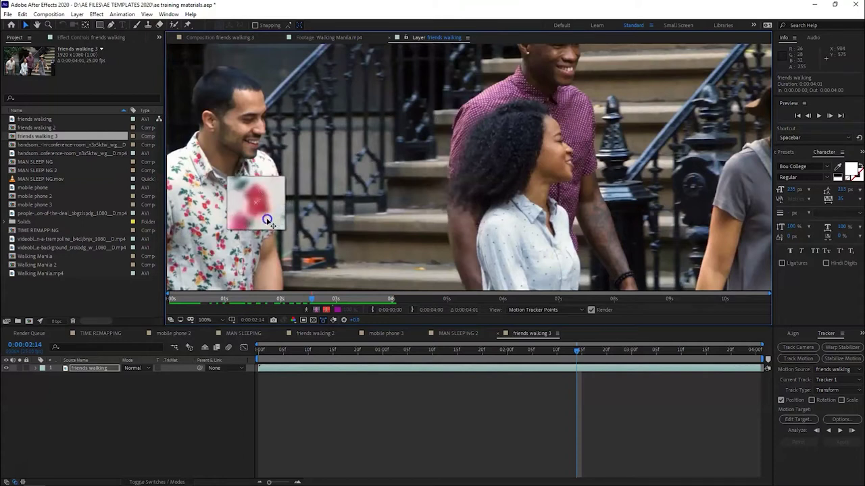
pyautogui.moveTo(268, 221); pyautogui.dragTo(268, 218)
pyautogui.moveTo(274, 223); pyautogui.dragTo(263, 208)
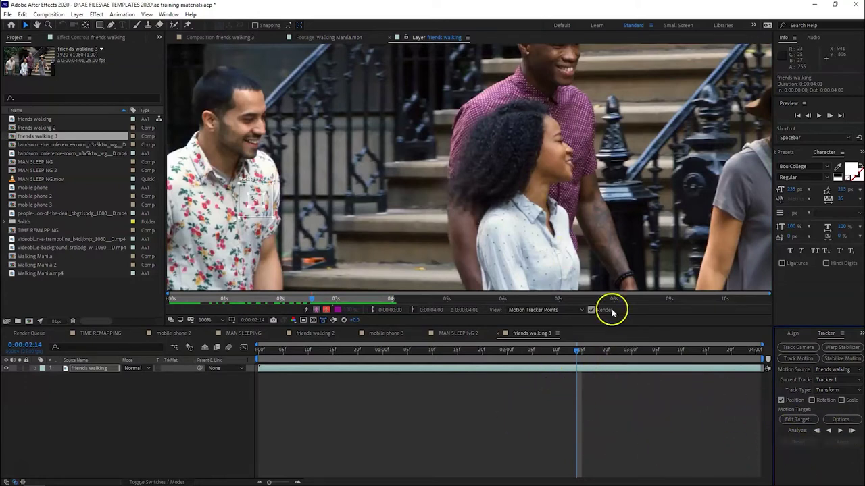
# - Analyze Track Point 1 forward and backward, then scrub to check the track around 0:00:01:12
pyautogui.click(840, 433)
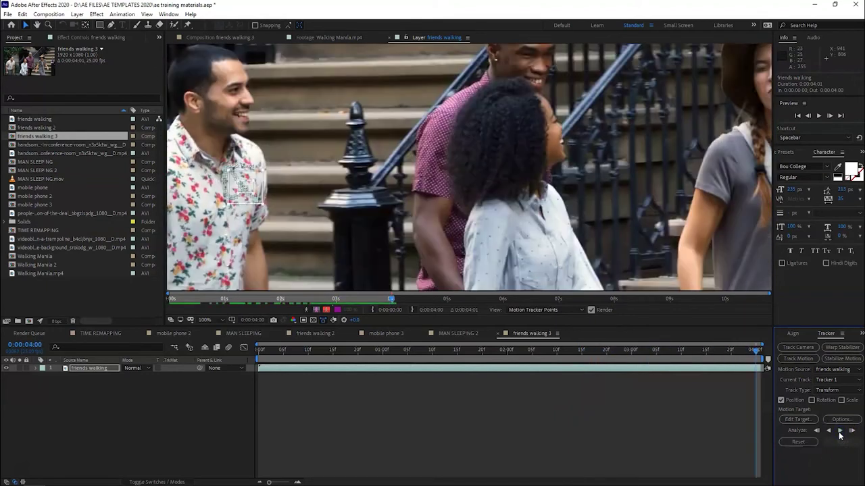
pyautogui.click(829, 430)
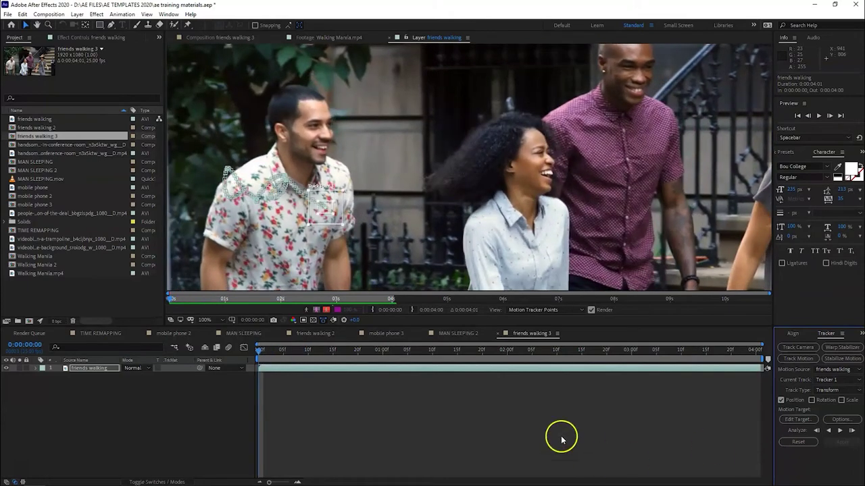
pyautogui.moveTo(295, 349); pyautogui.dragTo(497, 350)
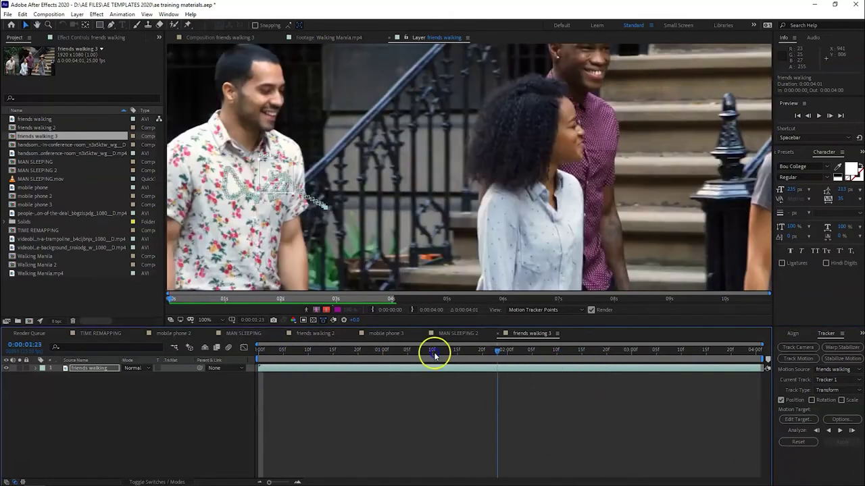
pyautogui.moveTo(434, 353); pyautogui.dragTo(443, 350)
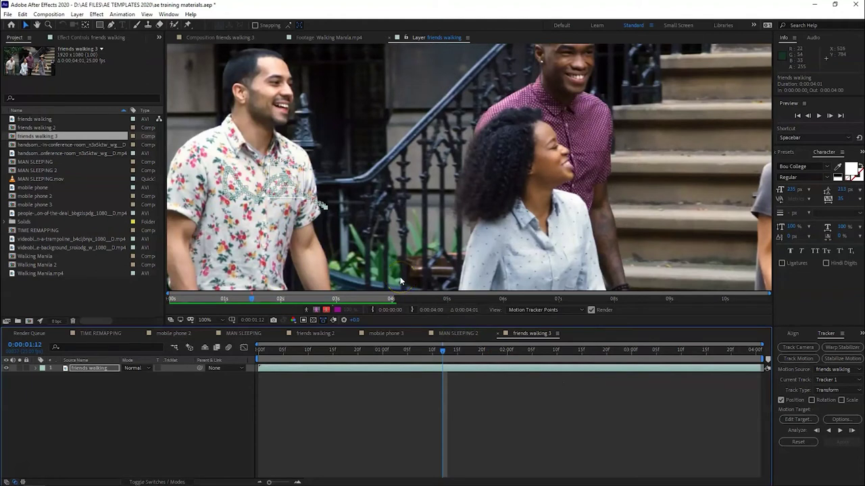
# - Add a new Null Object layer (Null 4) to the composition
pyautogui.rightClick(406, 400)
pyautogui.click(439, 301)
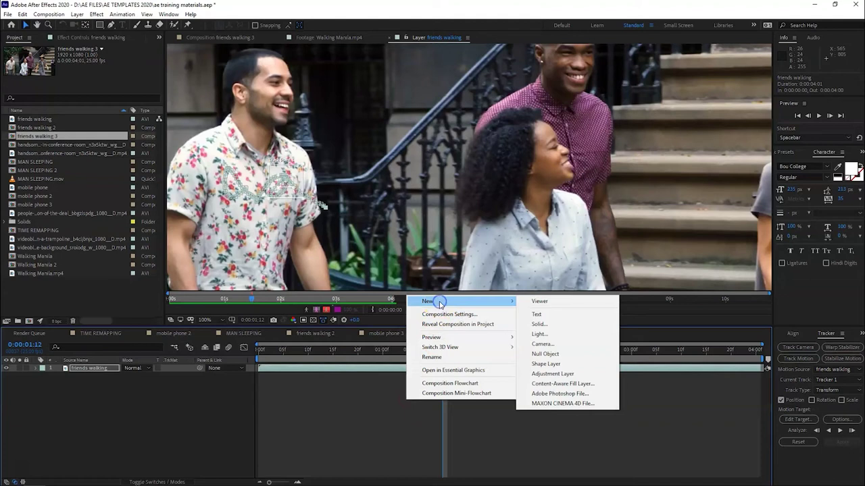
pyautogui.click(546, 354)
pyautogui.click(510, 410)
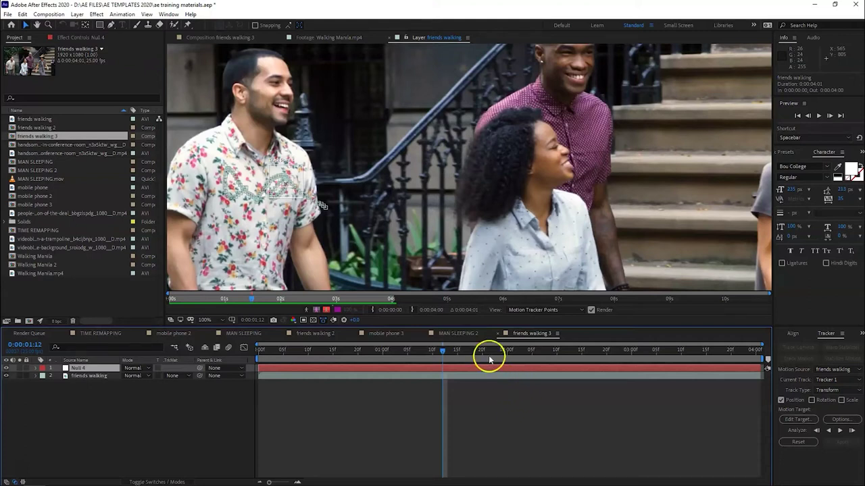
# - Reselect the tracked layer and set Null 4 as the tracker's motion target
pyautogui.click(462, 350)
pyautogui.click(485, 350)
pyautogui.click(451, 376)
pyautogui.click(454, 370)
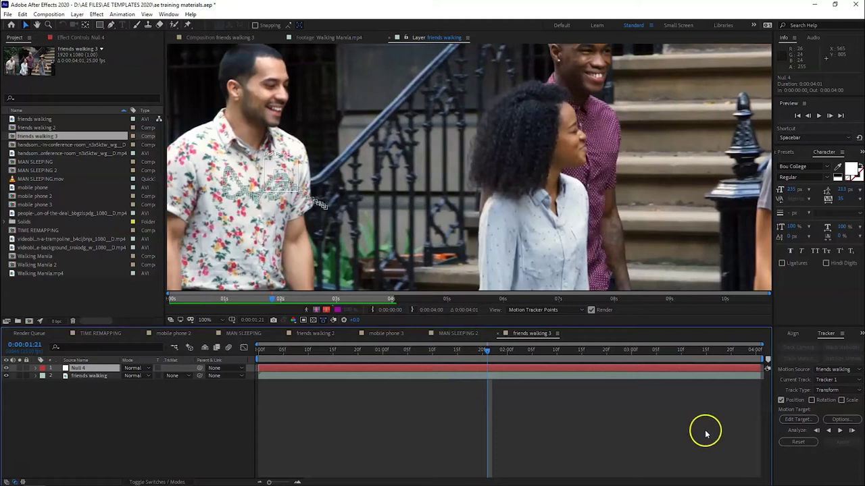
pyautogui.click(798, 421)
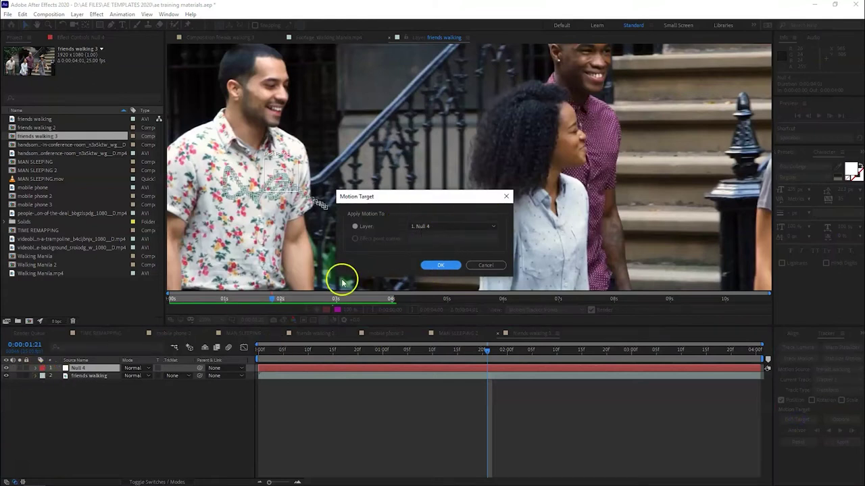
# - Confirm Null 4 as target and apply the shirt tracking data to its X and Y position
pyautogui.click(443, 266)
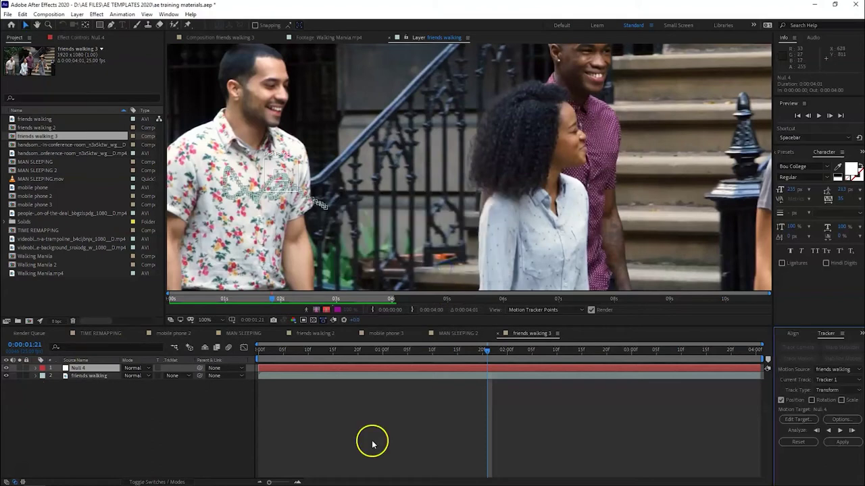
pyautogui.click(853, 443)
pyautogui.click(414, 249)
pyautogui.moveTo(367, 349)
pyautogui.mouseDown()
pyautogui.moveTo(704, 353)
pyautogui.moveTo(476, 345)
pyautogui.moveTo(681, 358)
pyautogui.mouseUp()
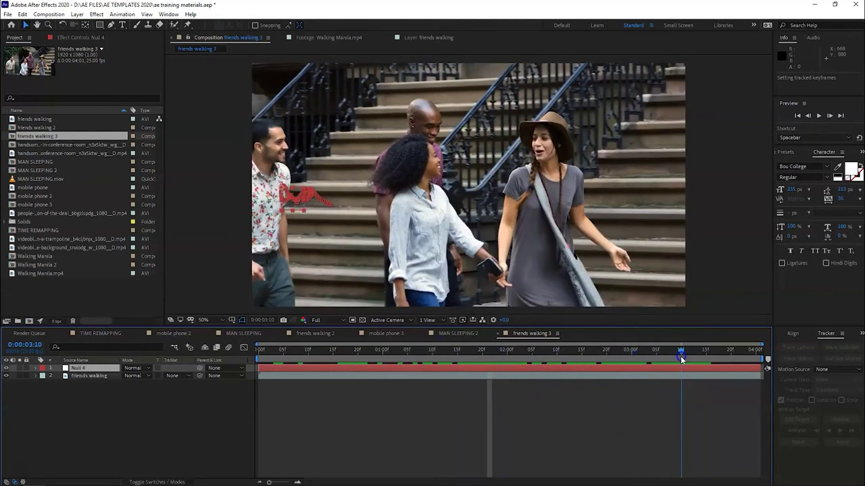
# - Reveal the tracker keyframes on friends walking and Null 4's tracked Position keyframes
pyautogui.click(473, 375)
pyautogui.press('u')
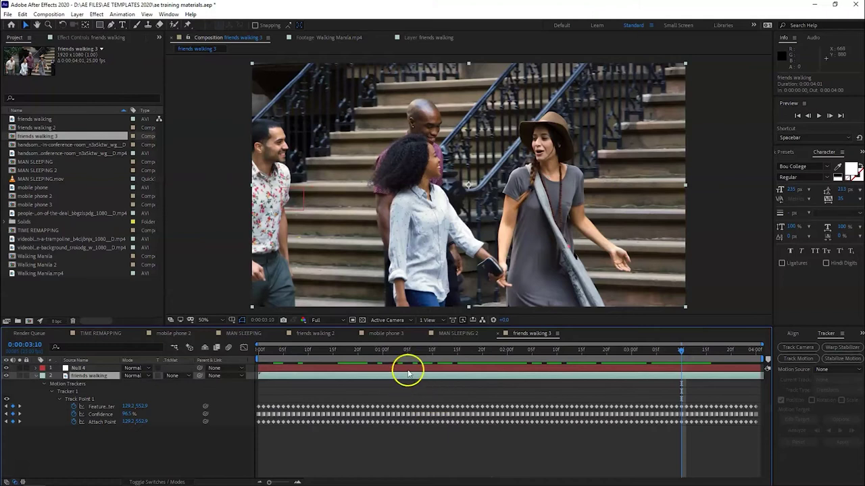
pyautogui.click(405, 369)
pyautogui.hotkey('ctrl', 'v')
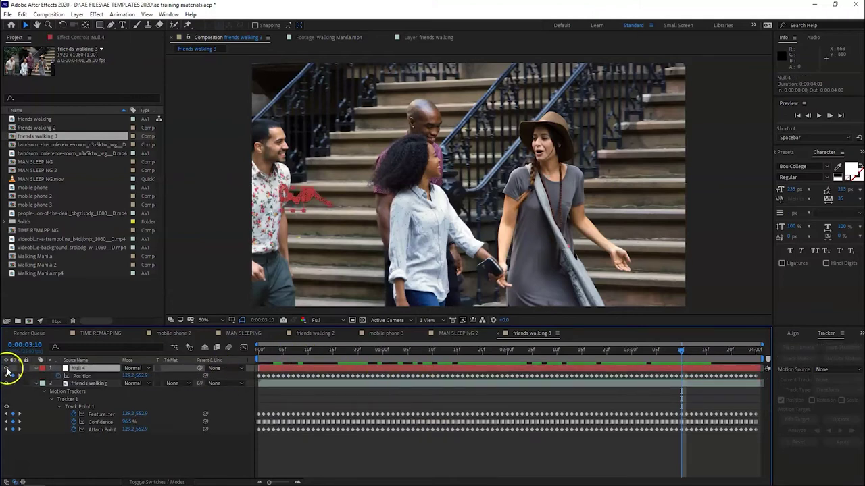
# - Preview the tracked motion from 0:00:01:05, then return to frame 0:00:00:24
pyautogui.moveTo(274, 350); pyautogui.dragTo(413, 352)
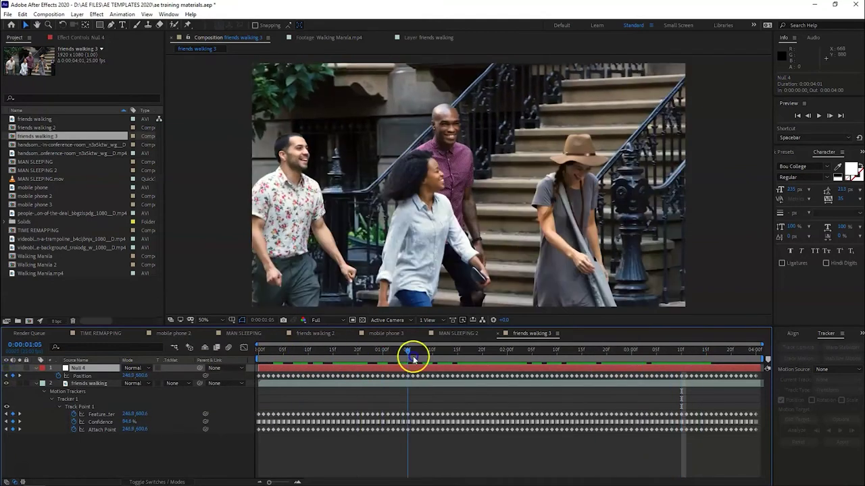
pyautogui.click(13, 373)
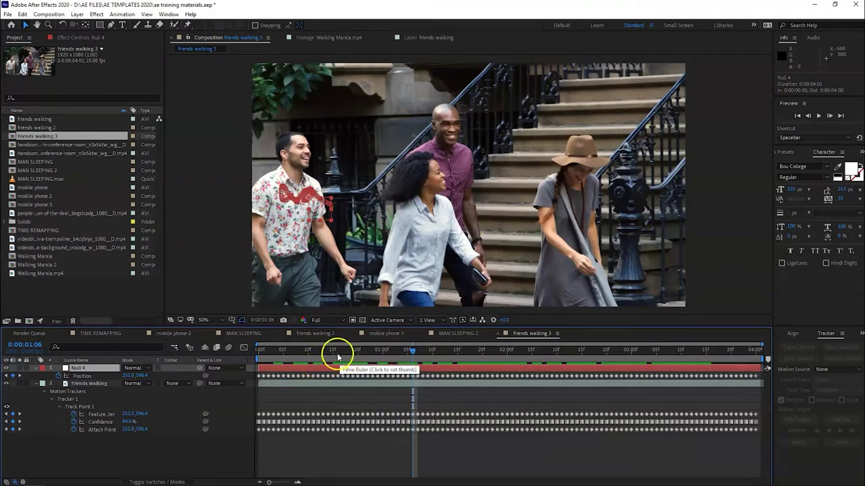
pyautogui.click(348, 448)
pyautogui.press('space')
pyautogui.moveTo(446, 360); pyautogui.dragTo(377, 352)
pyautogui.click(111, 26)
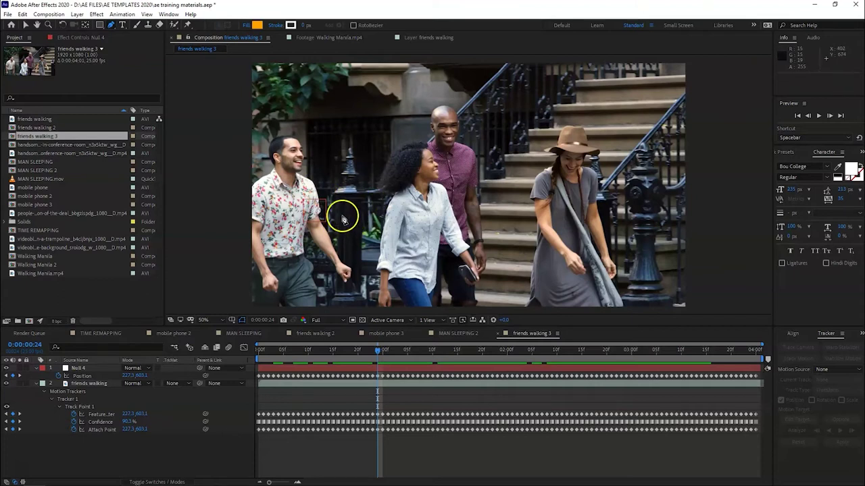
# - Draw a closed four-point speech-bubble shape beside the walking man with the Pen tool
pyautogui.click(345, 206)
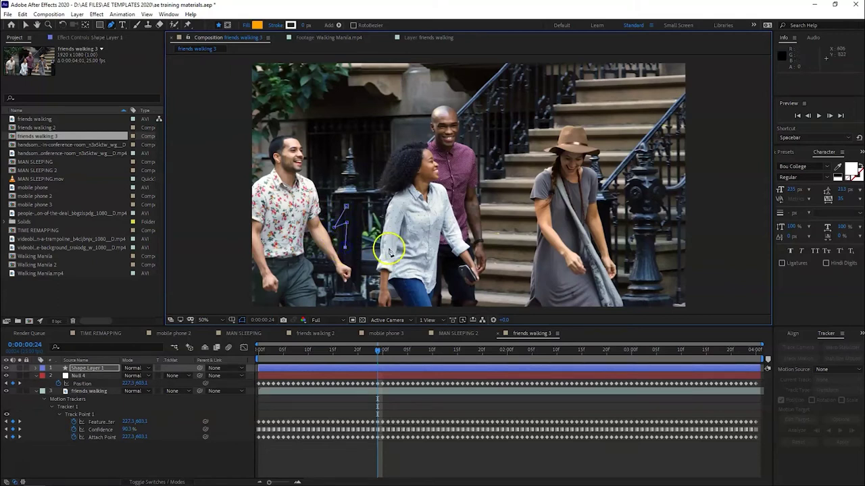
pyautogui.click(399, 167)
pyautogui.click(348, 162)
pyautogui.click(347, 206)
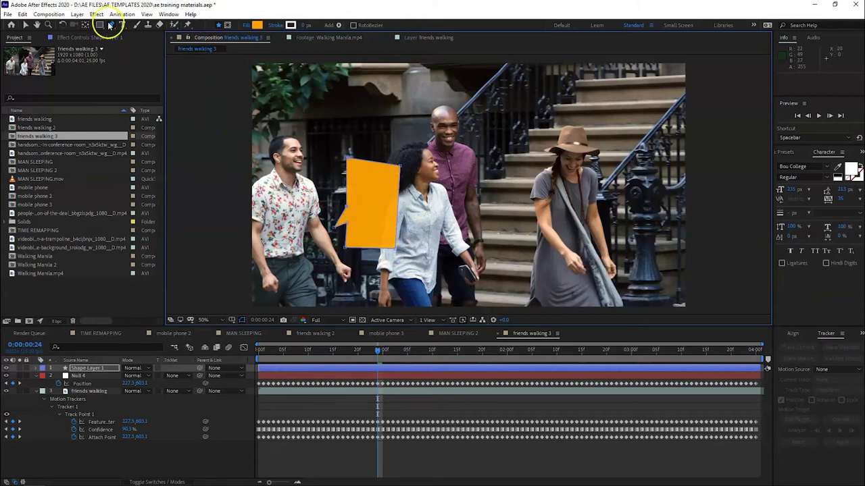
# - Reshape the bubble by widening its right edge and adjusting the lower-left edge
pyautogui.moveTo(108, 25); pyautogui.dragTo(149, 35)
pyautogui.moveTo(399, 165); pyautogui.dragTo(402, 160)
pyautogui.moveTo(399, 237); pyautogui.dragTo(411, 248)
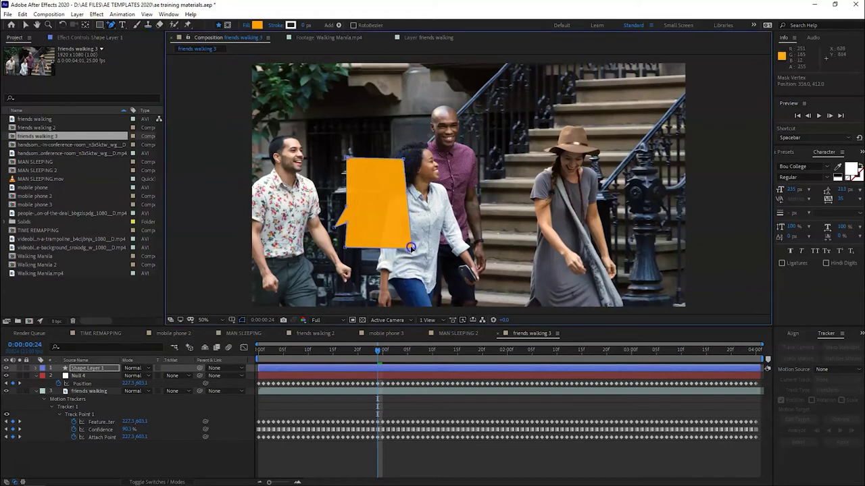
pyautogui.click(408, 181)
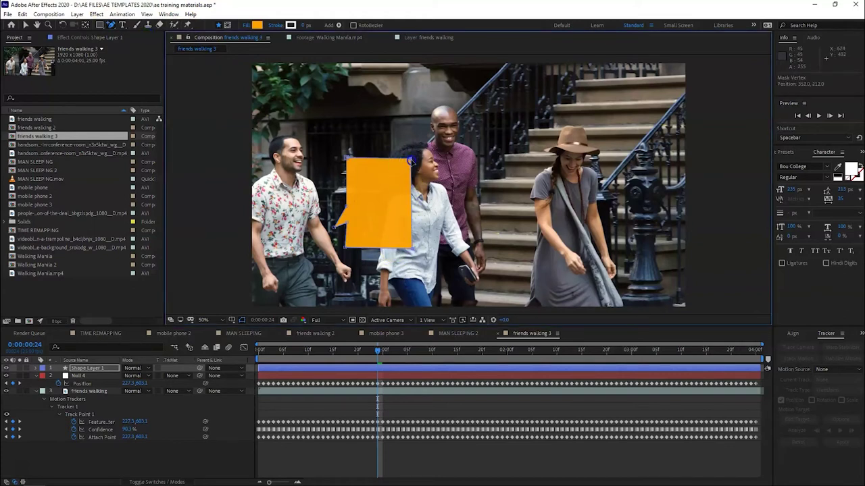
pyautogui.click(346, 248)
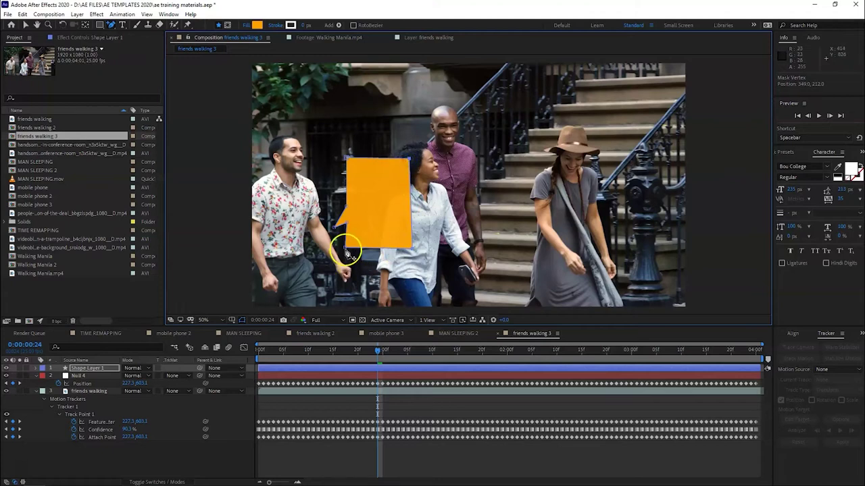
pyautogui.click(347, 159)
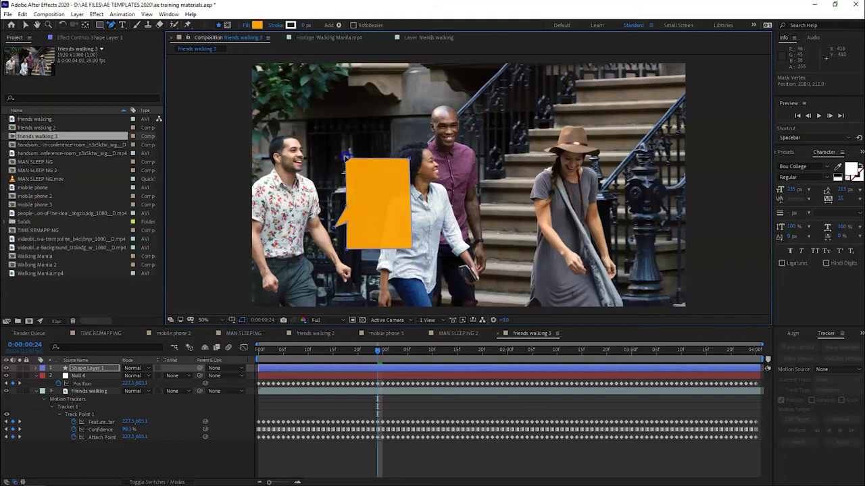
pyautogui.moveTo(346, 238); pyautogui.dragTo(349, 252)
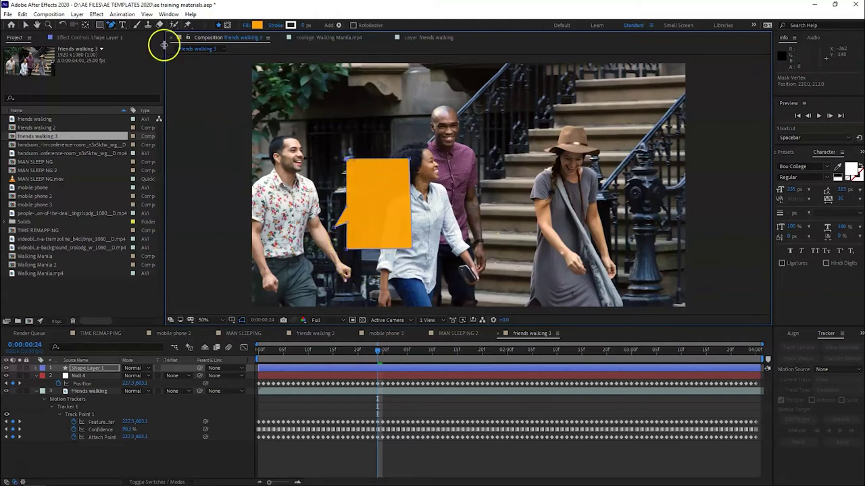
# - Change the bubble's fill colour to white (#FFFFFF)
pyautogui.click(256, 27)
pyautogui.click(482, 322)
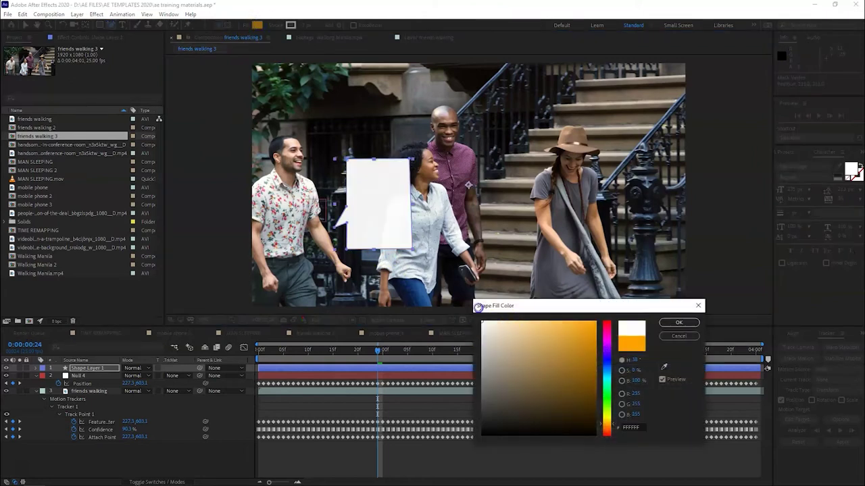
pyautogui.click(679, 322)
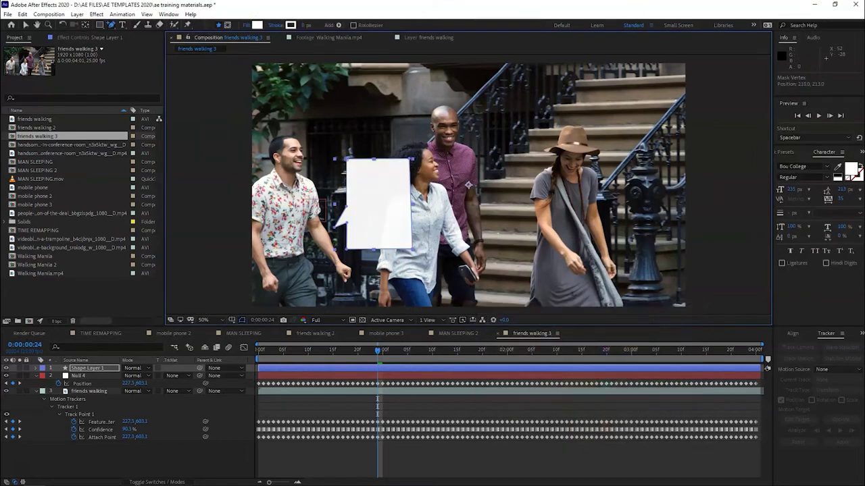
pyautogui.click(122, 25)
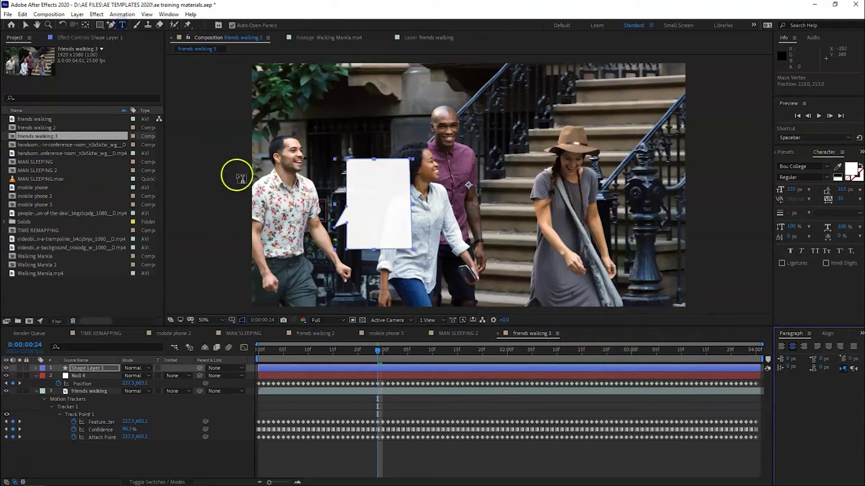
# - Type 'I know what you are thinking' on the bubble and shrink its font size
pyautogui.click(359, 184)
pyautogui.write('HiN')
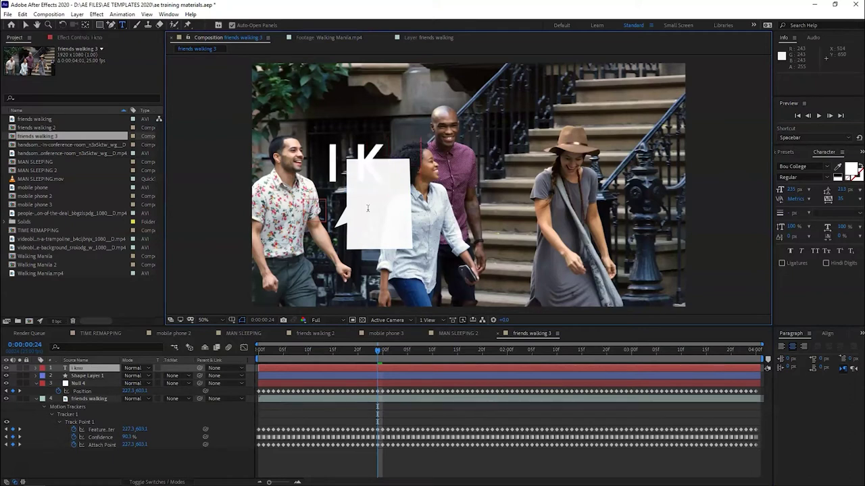
pyautogui.write('w wha')
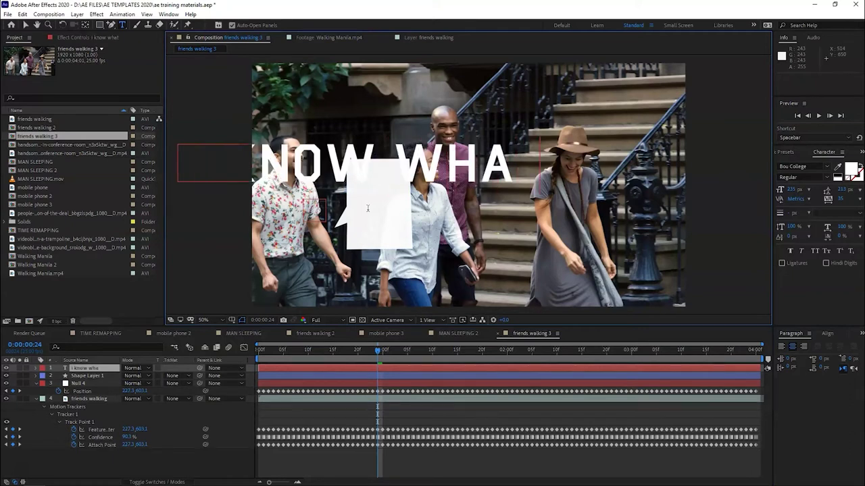
pyautogui.write('t you')
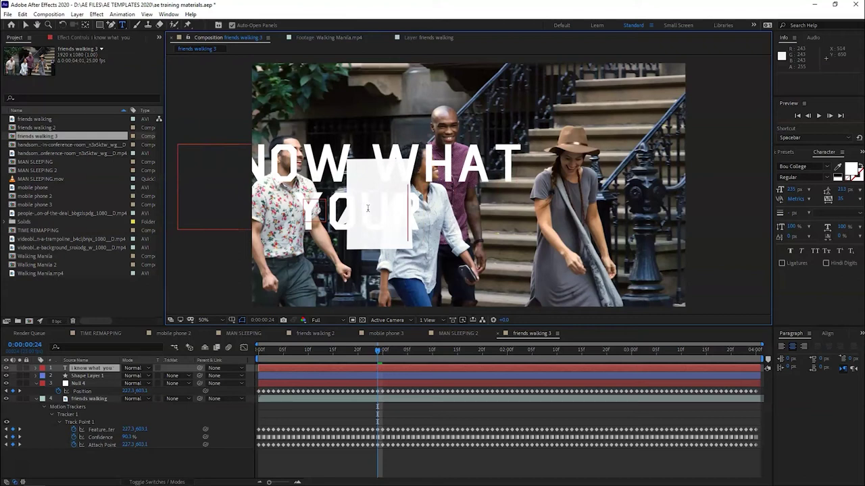
pyautogui.write(' are th')
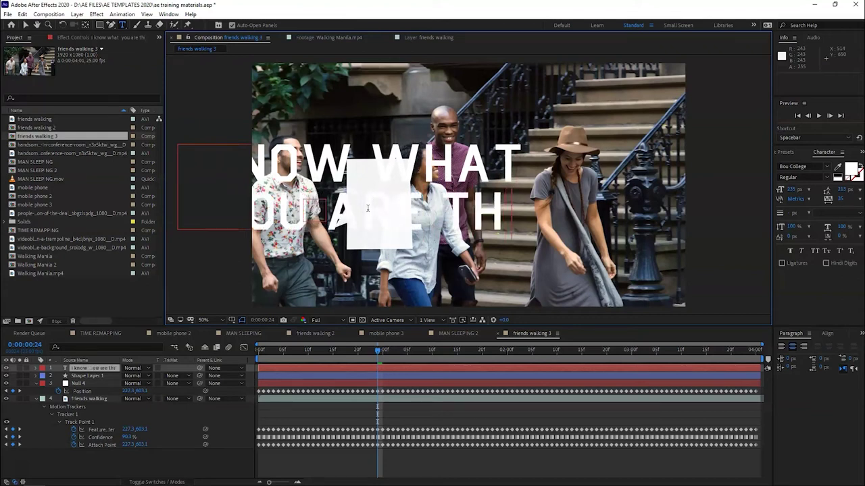
pyautogui.write('inking')
pyautogui.click(36, 42)
pyautogui.moveTo(783, 191); pyautogui.dragTo(764, 192)
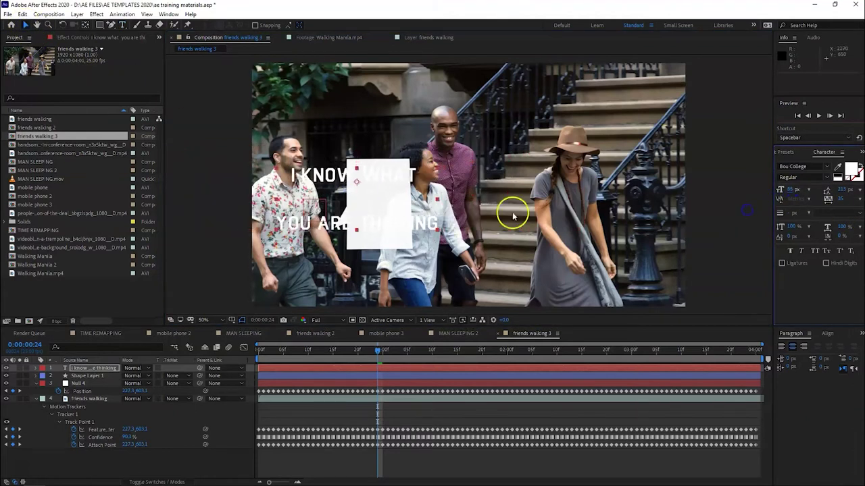
# - Break the text into stacked lines after KNOW and before THINKING, and tighten the leading
pyautogui.doubleClick(377, 176)
pyautogui.click(365, 175)
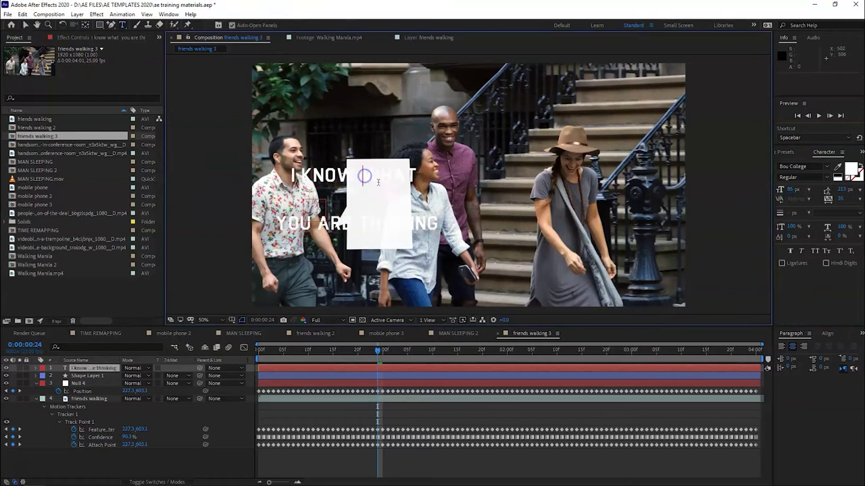
pyautogui.press('Return')
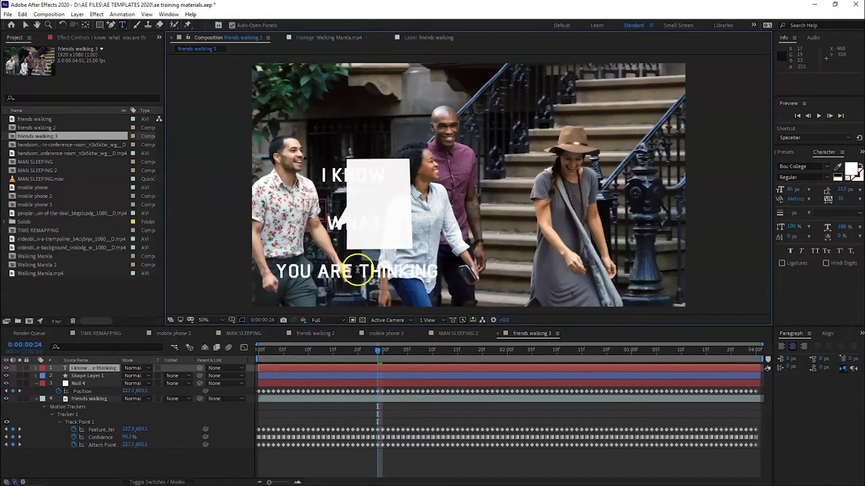
pyautogui.press('Return')
pyautogui.click(25, 24)
pyautogui.moveTo(847, 191); pyautogui.dragTo(797, 198)
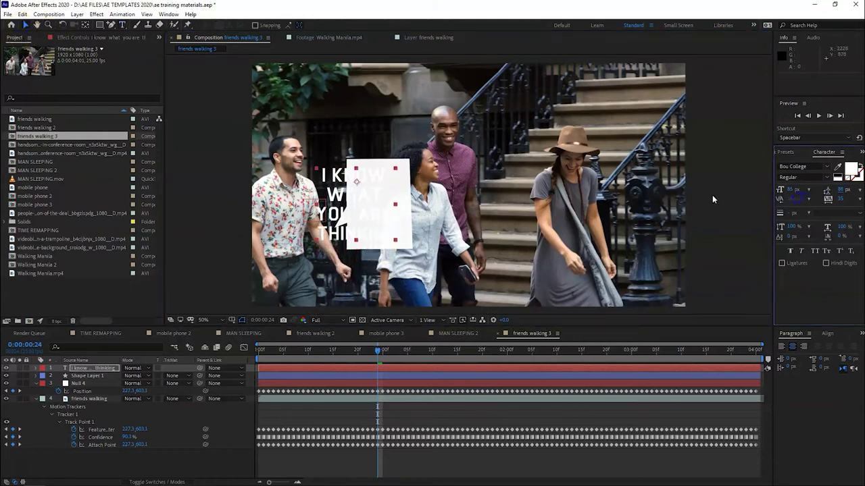
# - Make the bubble text dark grey (#353535) and reduce its font size and leading
pyautogui.click(849, 170)
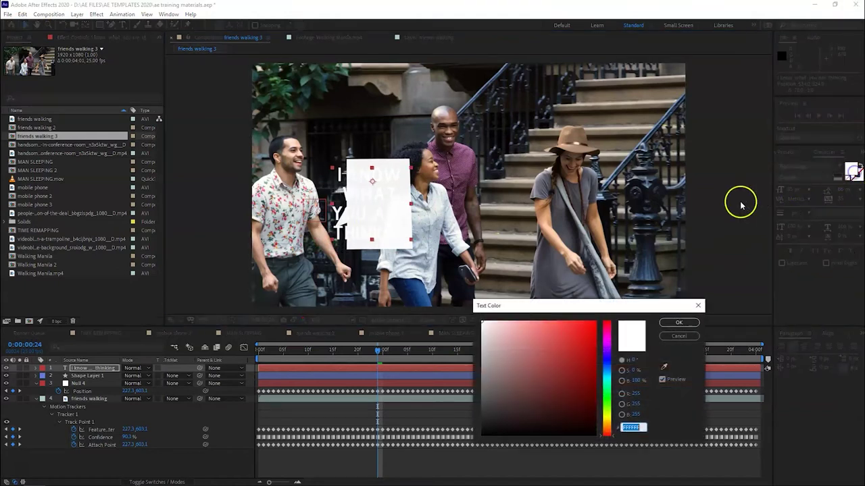
pyautogui.click(481, 412)
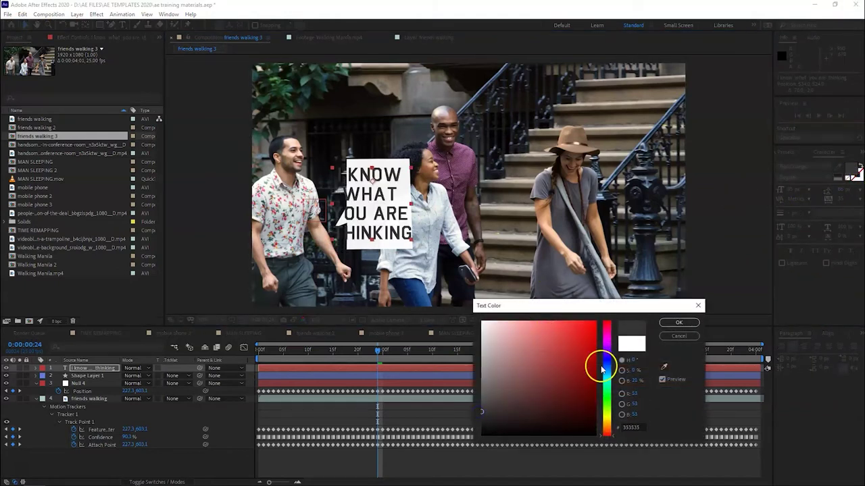
pyautogui.click(679, 322)
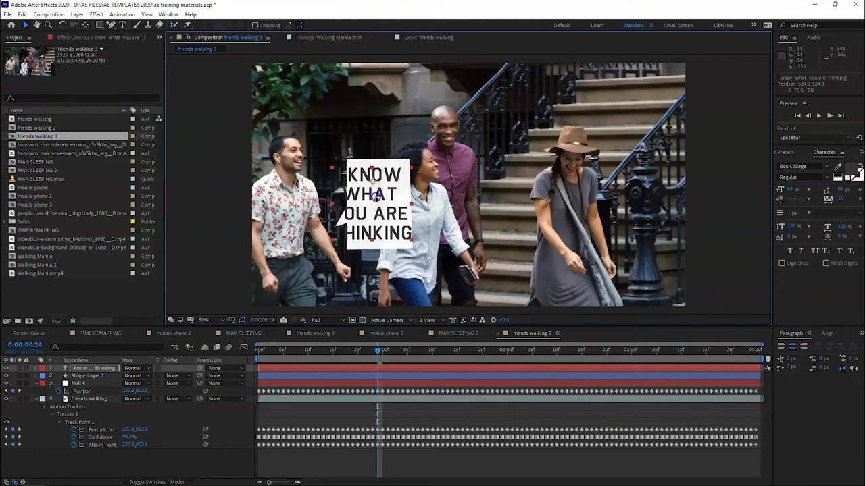
pyautogui.click(791, 191)
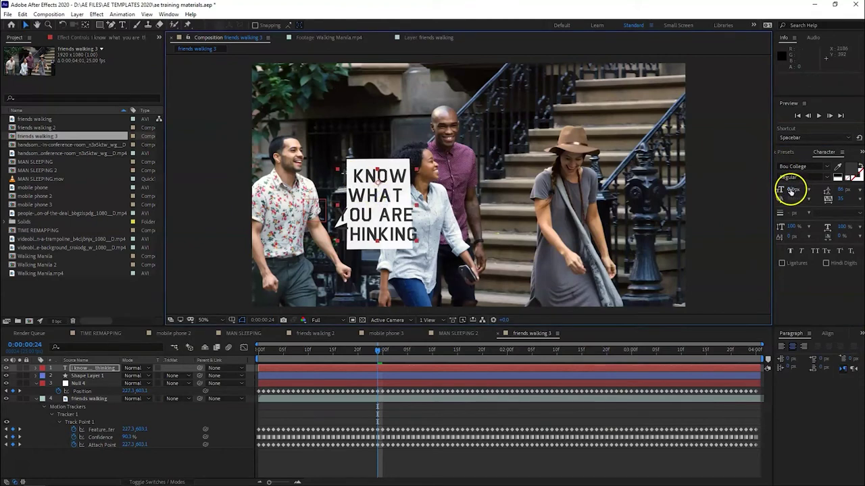
pyautogui.moveTo(791, 190); pyautogui.dragTo(781, 191)
pyautogui.moveTo(843, 194); pyautogui.dragTo(836, 194)
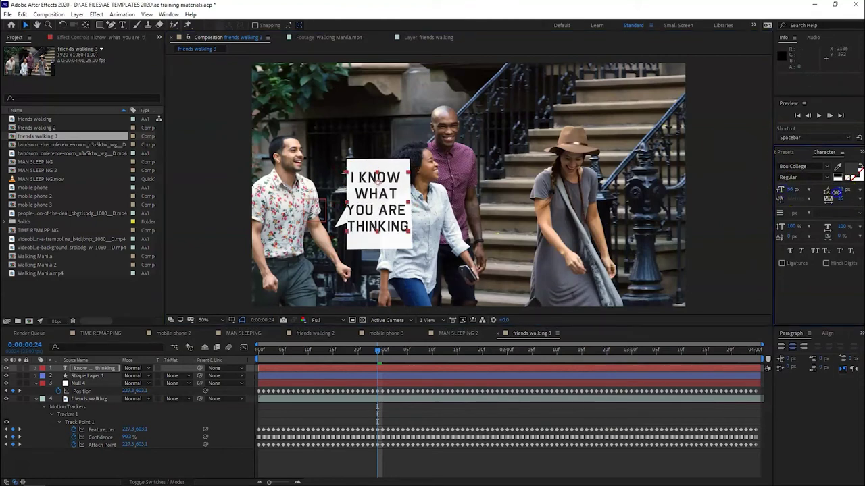
# - Drag the text layer to centre it inside the speech bubble
pyautogui.moveTo(387, 214); pyautogui.dragTo(389, 221)
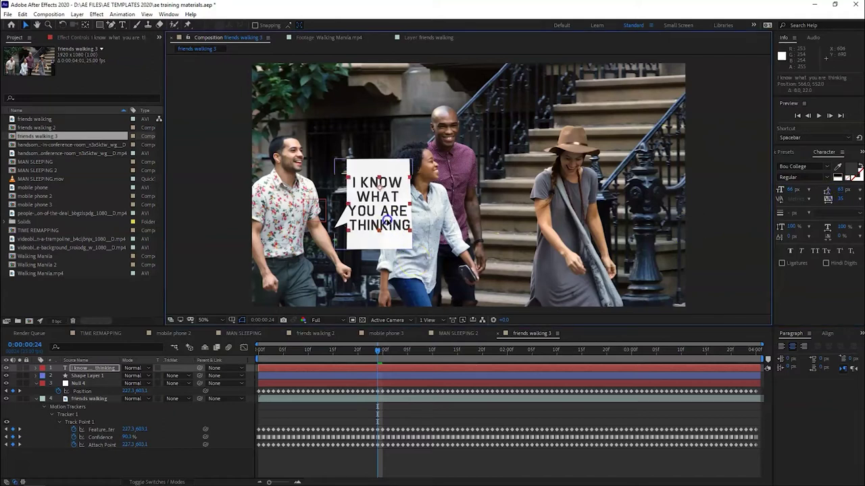
pyautogui.moveTo(380, 184); pyautogui.dragTo(377, 185)
pyautogui.click(379, 392)
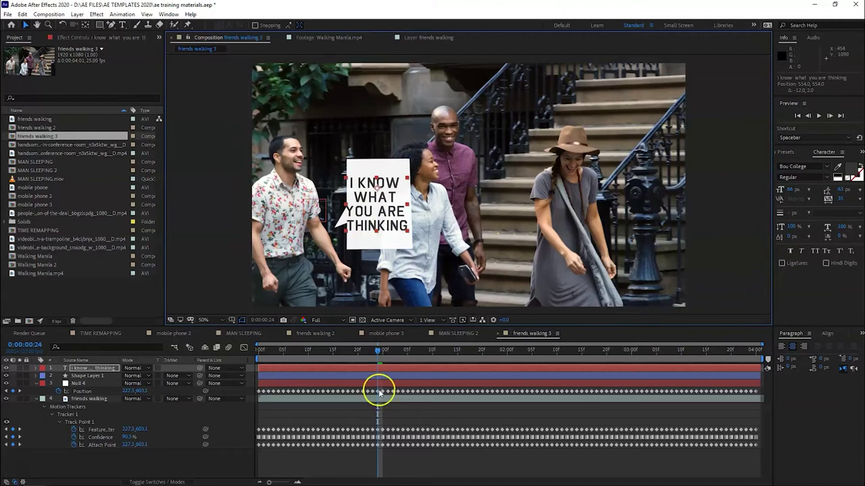
pyautogui.click(378, 379)
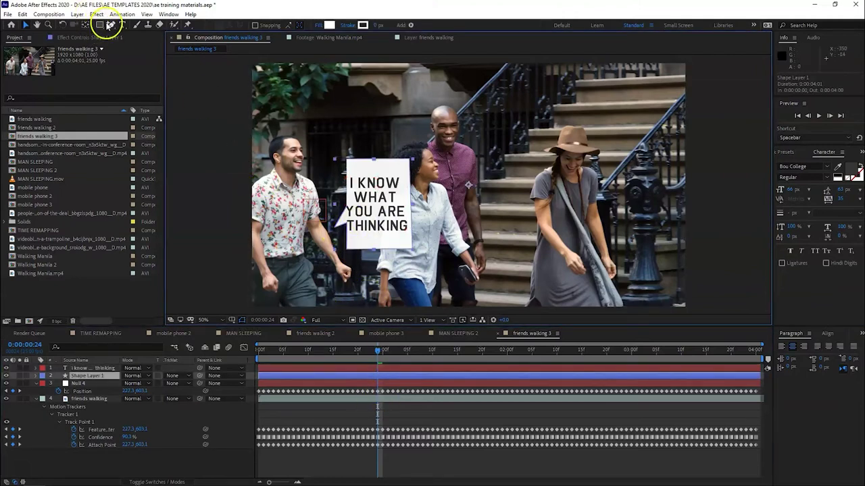
# - Move the speech bubble's tail point up and left toward the man in the floral shirt
pyautogui.click(110, 25)
pyautogui.click(335, 231)
pyautogui.moveTo(335, 229); pyautogui.dragTo(324, 200)
pyautogui.click(352, 177)
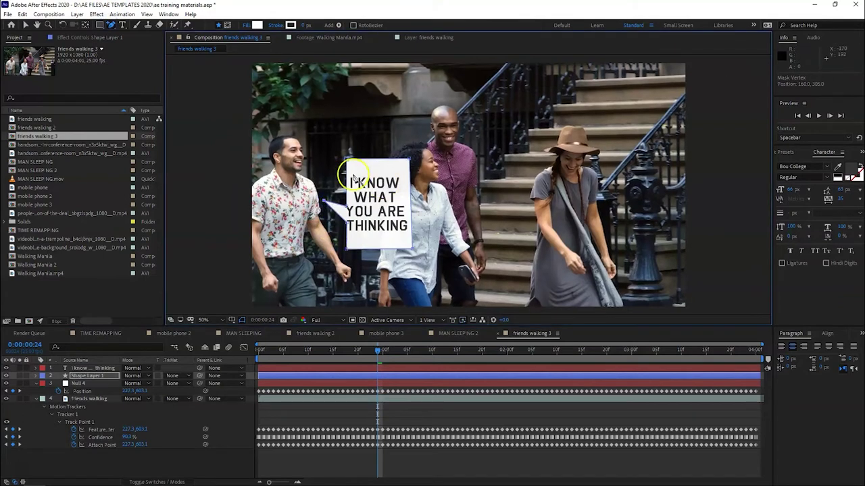
# - Nudge the bubble text layer right to recentre it in the bubble
pyautogui.click(24, 26)
pyautogui.click(410, 165)
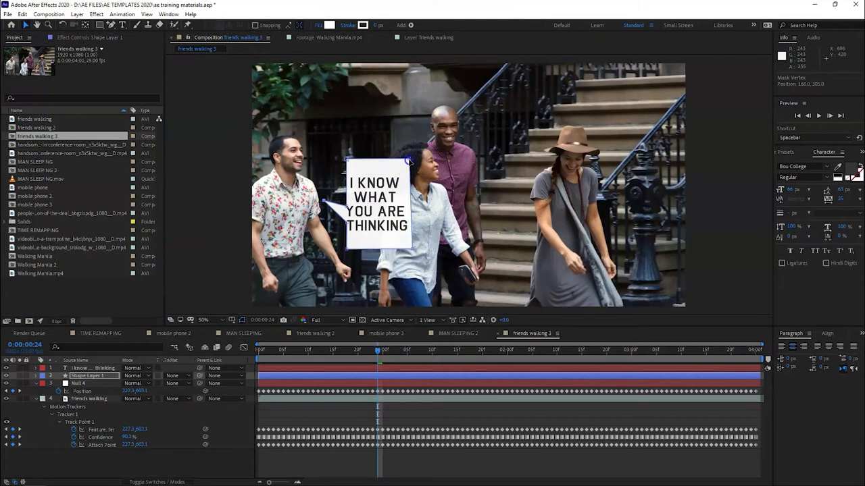
pyautogui.click(411, 370)
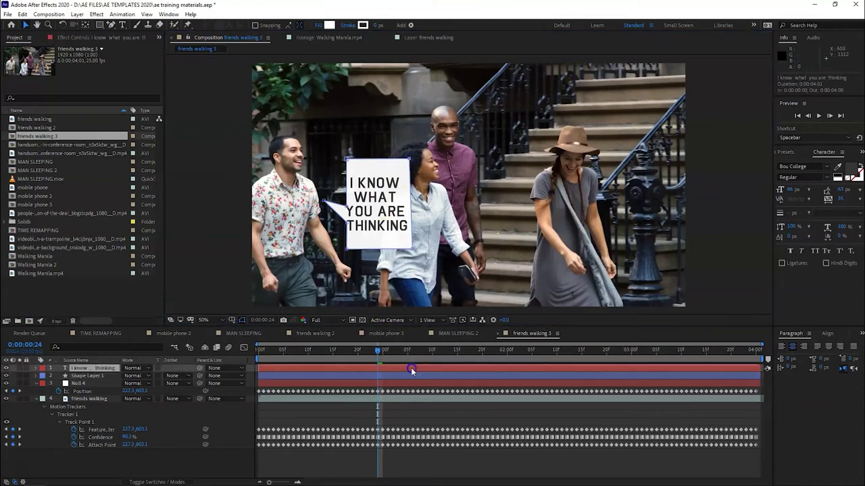
pyautogui.moveTo(375, 214); pyautogui.dragTo(378, 214)
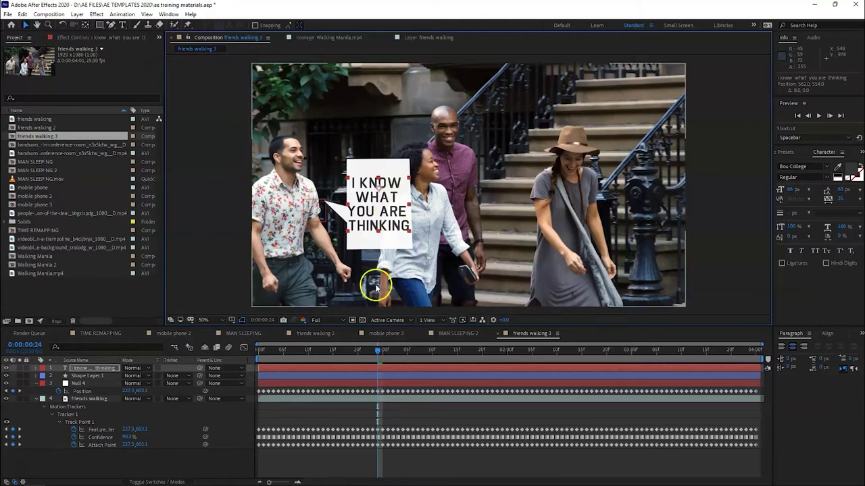
pyautogui.click(408, 162)
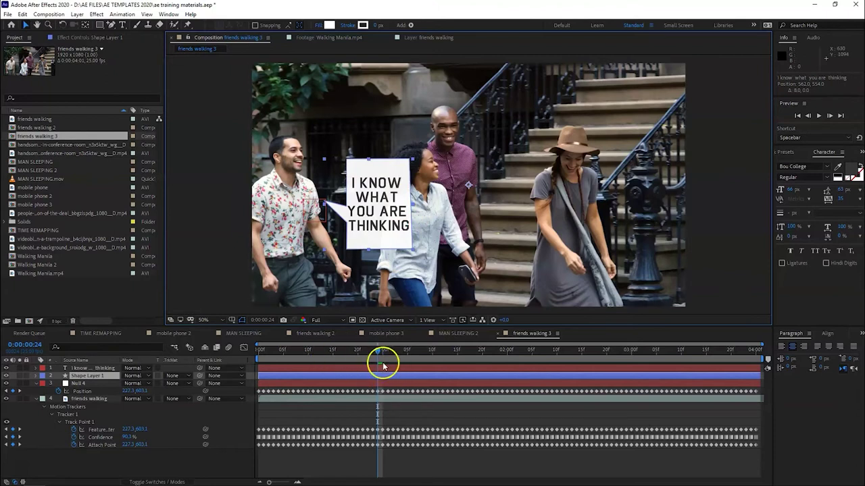
pyautogui.click(287, 367)
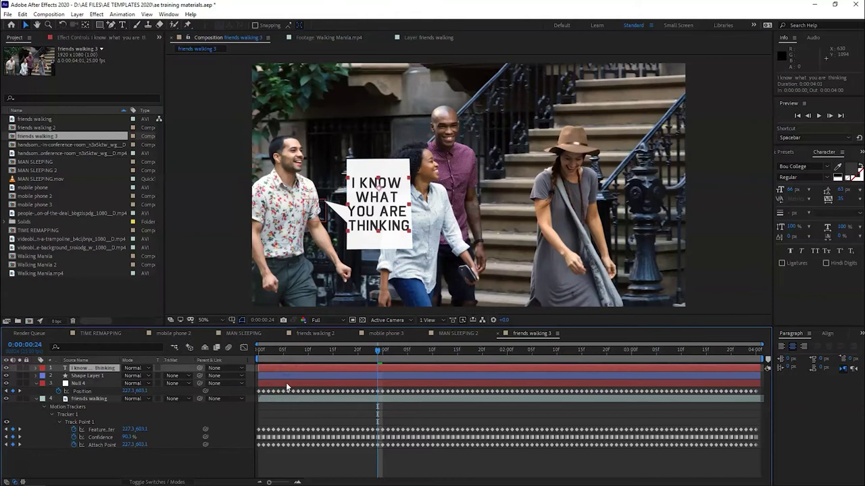
# - Parent Shape Layer 1 and the bubble text layer to Null 4, then play the preview
pyautogui.click(285, 373)
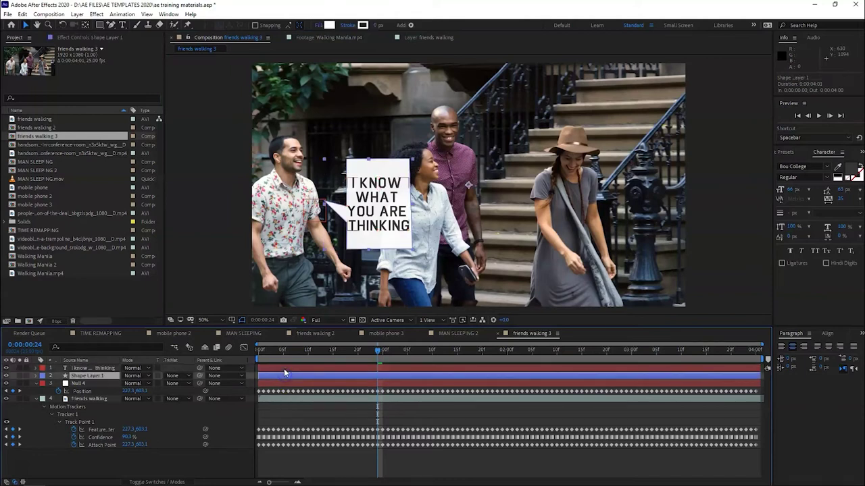
pyautogui.keyDown('shift'); pyautogui.click(284, 368); pyautogui.keyUp('shift')
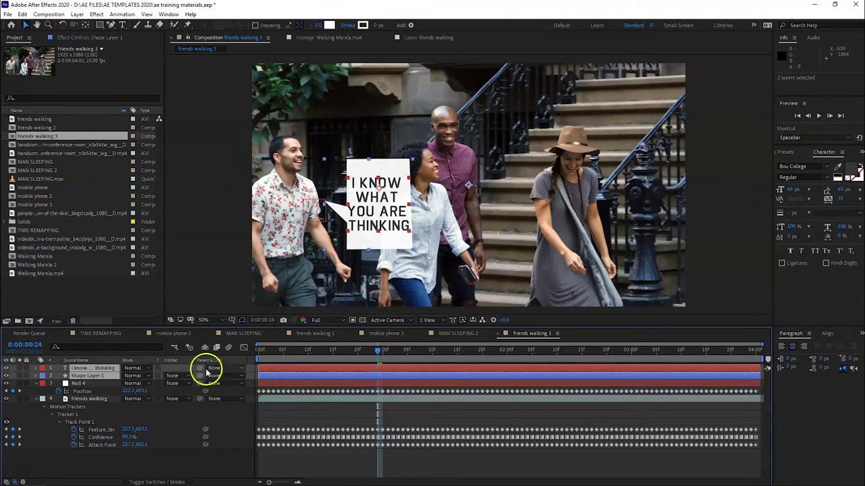
pyautogui.moveTo(200, 369)
pyautogui.mouseDown()
pyautogui.moveTo(87, 385)
pyautogui.moveTo(101, 385)
pyautogui.mouseUp()
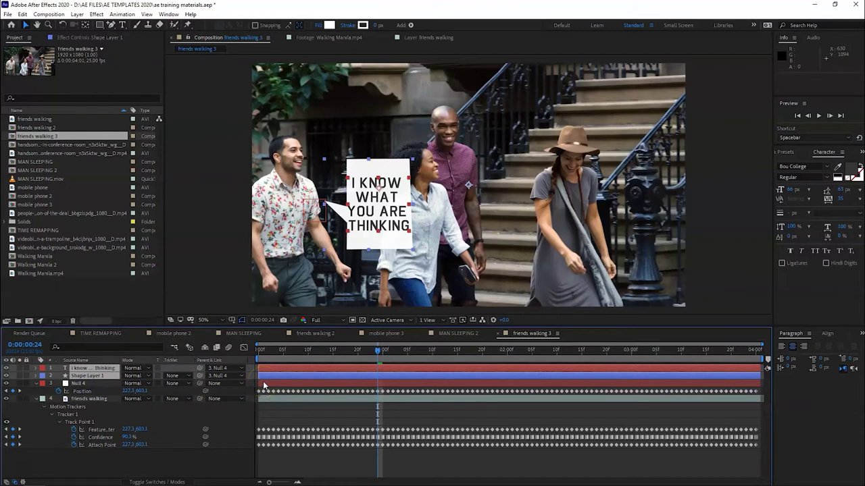
pyautogui.press('space')
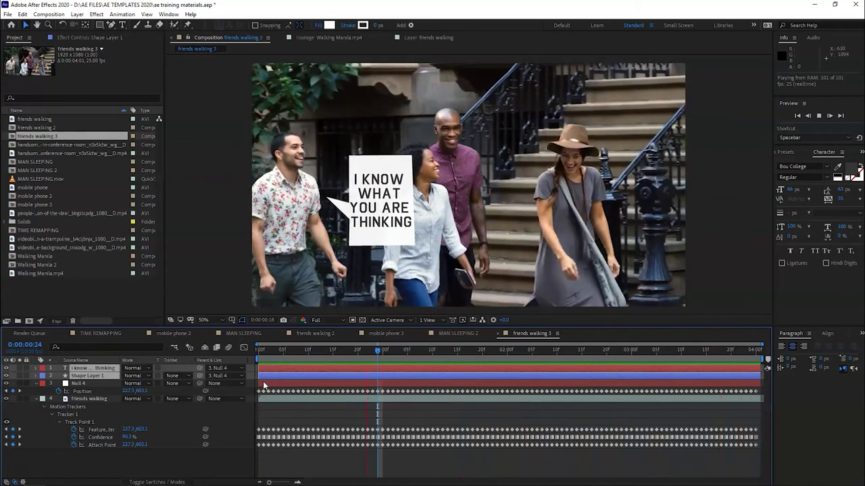
# - Play back friends walking 3 and watch the speech bubble stay beside the walking man
pyautogui.click(265, 374)
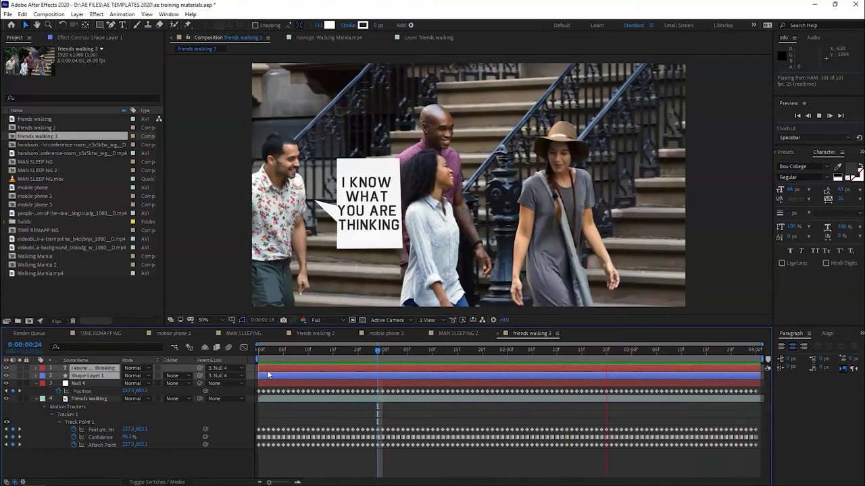
pyautogui.click(277, 370)
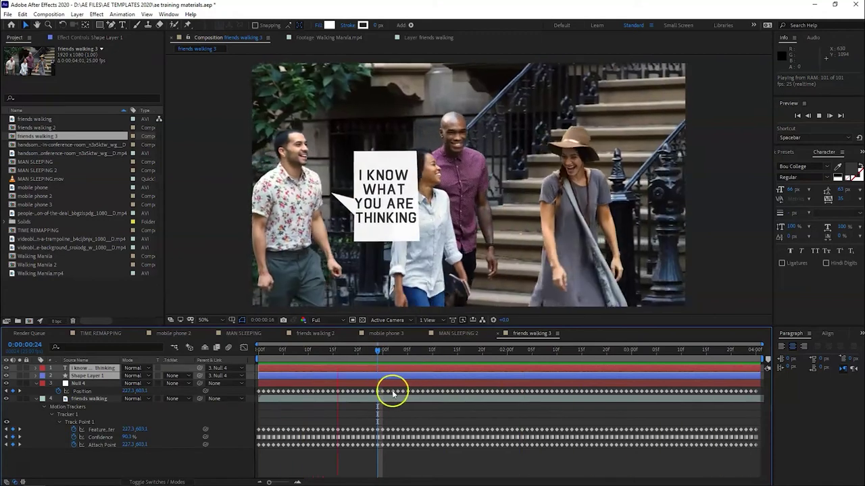
# - Stop at 0:00:00:17 and move the white speech box about 42 px up
pyautogui.click(342, 350)
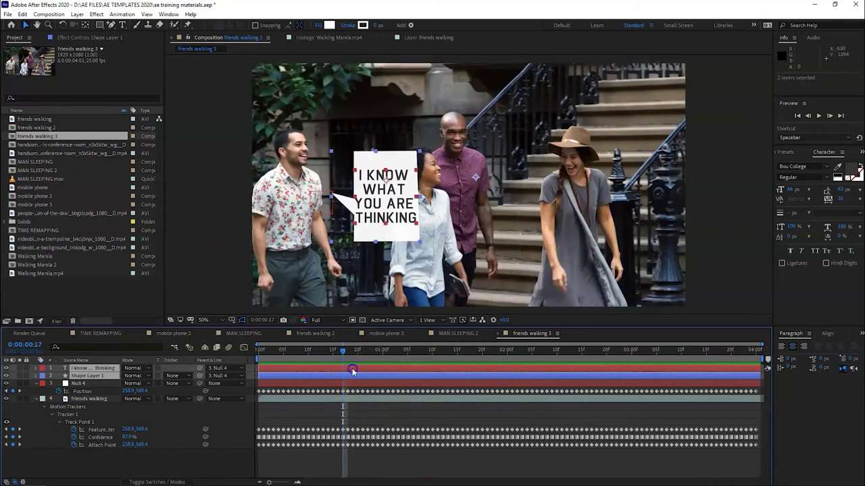
pyautogui.click(353, 369)
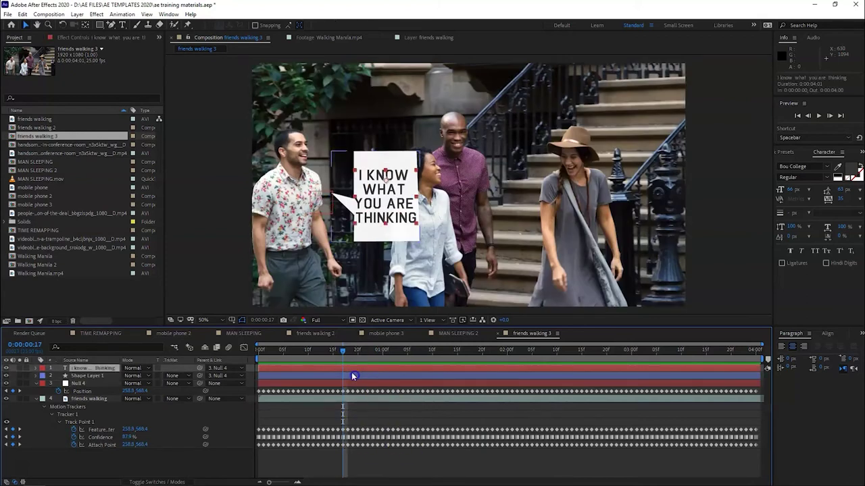
pyautogui.keyDown('ctrl'); pyautogui.click(351, 376); pyautogui.keyUp('ctrl')
pyautogui.click(386, 376)
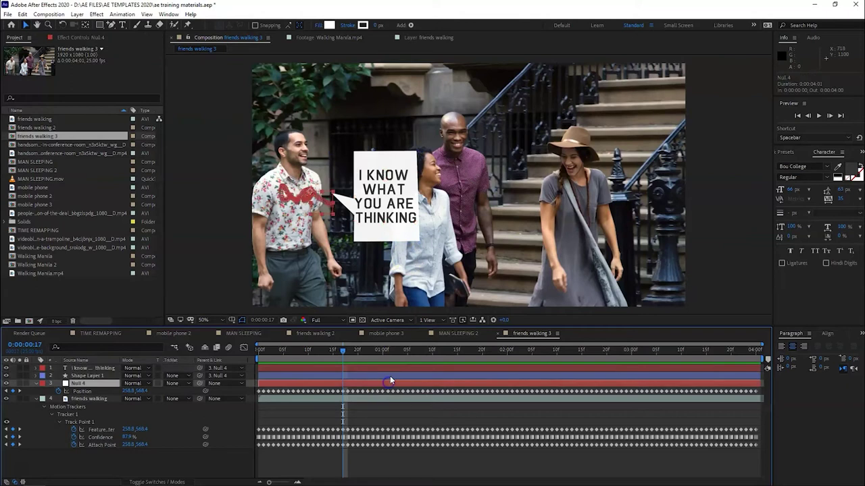
pyautogui.click(390, 368)
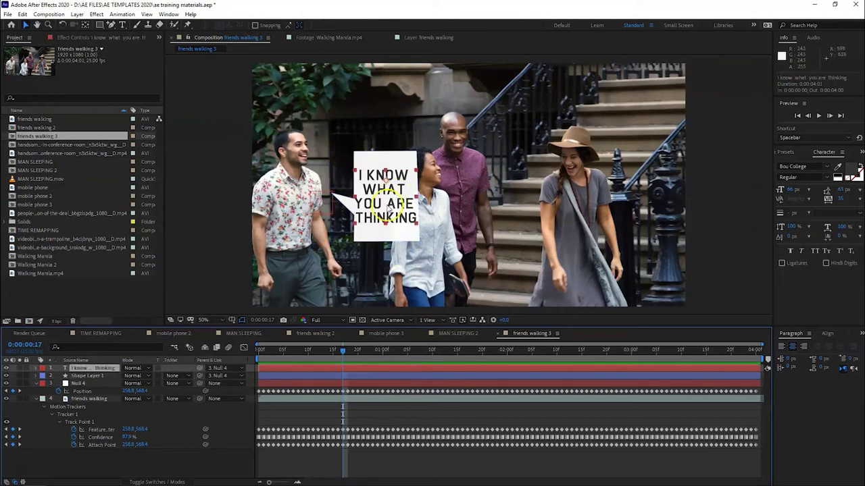
pyautogui.click(381, 174)
pyautogui.moveTo(383, 162); pyautogui.dragTo(372, 125)
# - Move the 'I KNOW WHAT YOU ARE THINKING' text up into the box and reselect the bubble shape
pyautogui.click(413, 367)
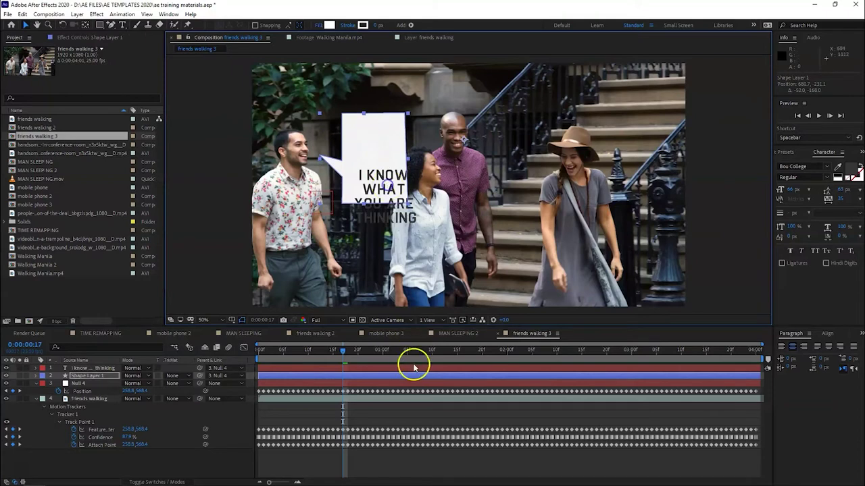
pyautogui.moveTo(383, 187); pyautogui.dragTo(372, 148)
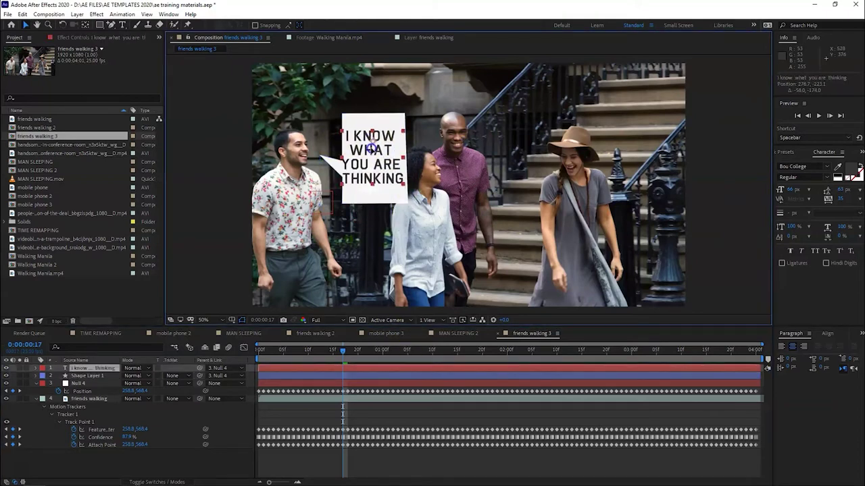
pyautogui.click(354, 371)
pyautogui.click(343, 383)
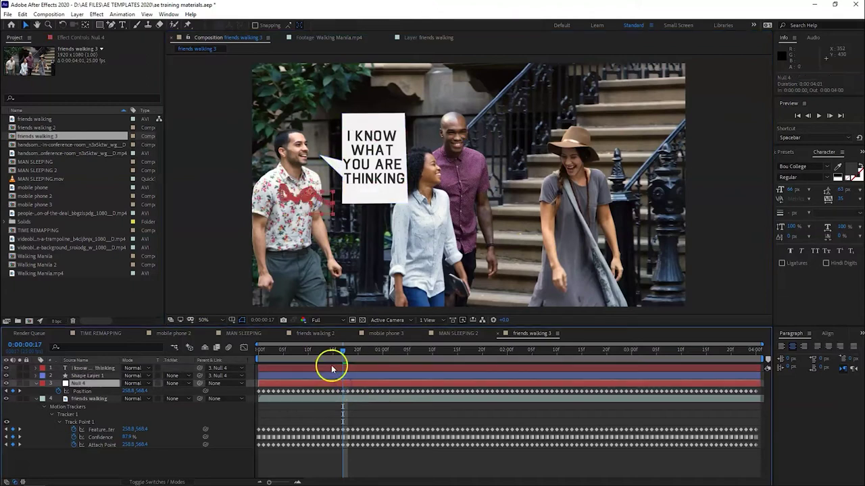
pyautogui.click(105, 373)
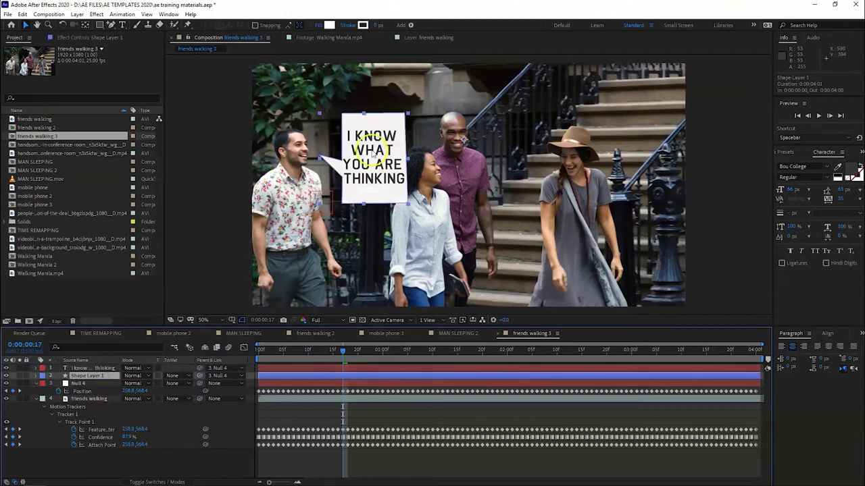
pyautogui.click(109, 25)
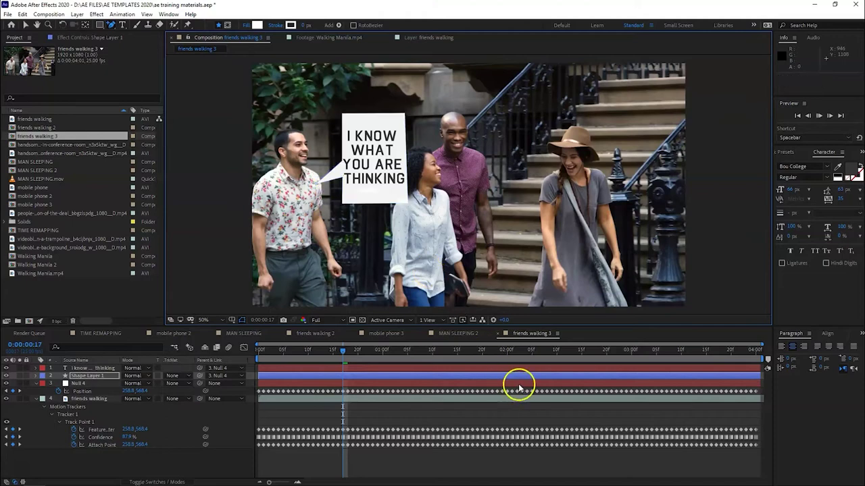
# - Preview the comp to check the bubble, then return to frame 0:00:00:16
pyautogui.press('space')
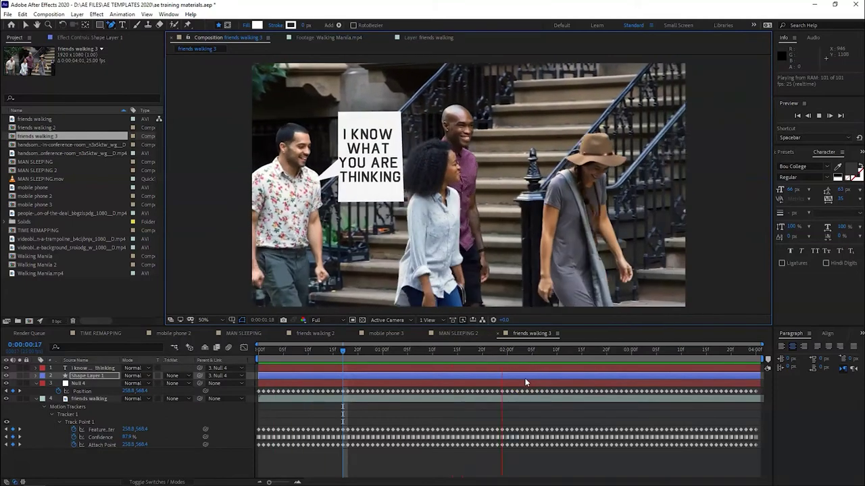
pyautogui.moveTo(540, 381); pyautogui.dragTo(454, 374)
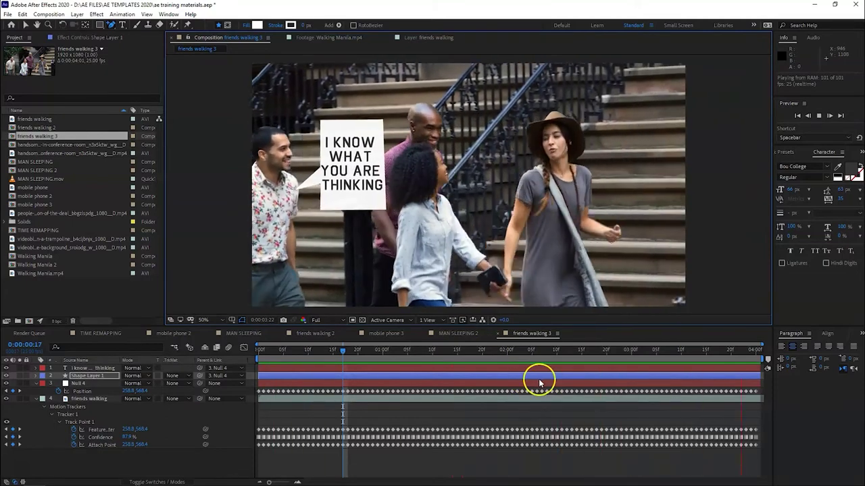
pyautogui.click(445, 351)
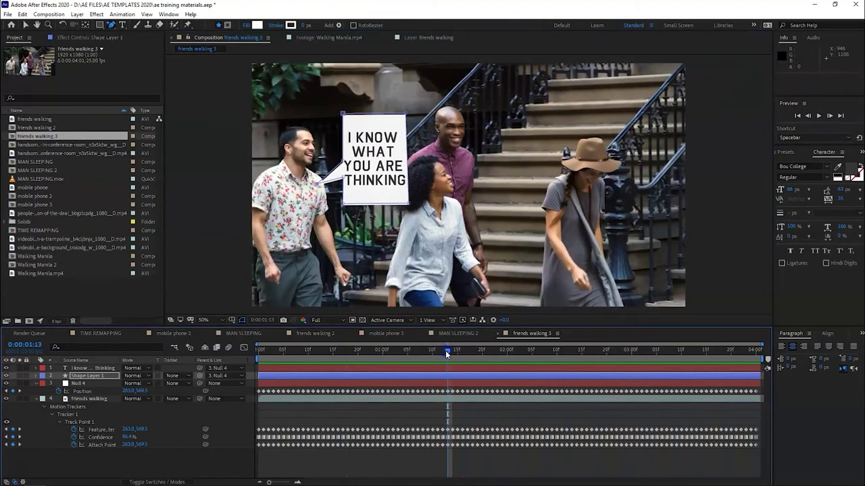
pyautogui.click(679, 351)
pyautogui.moveTo(682, 356); pyautogui.dragTo(367, 365)
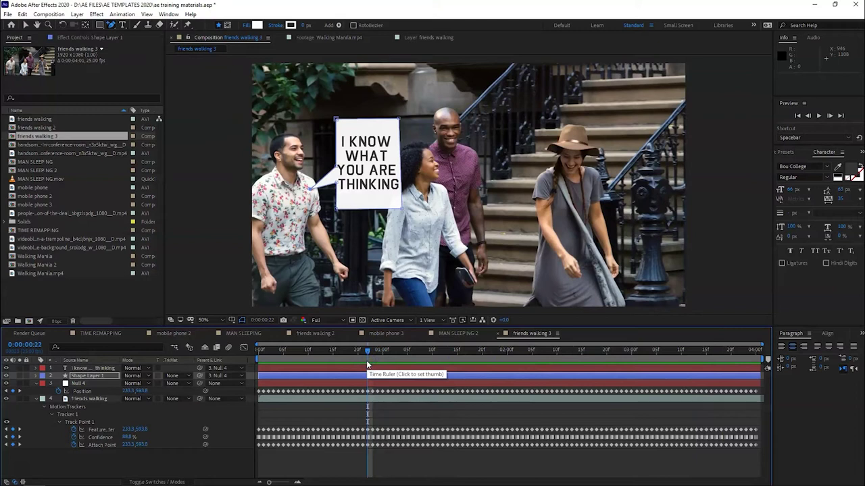
pyautogui.click(337, 350)
pyautogui.click(478, 418)
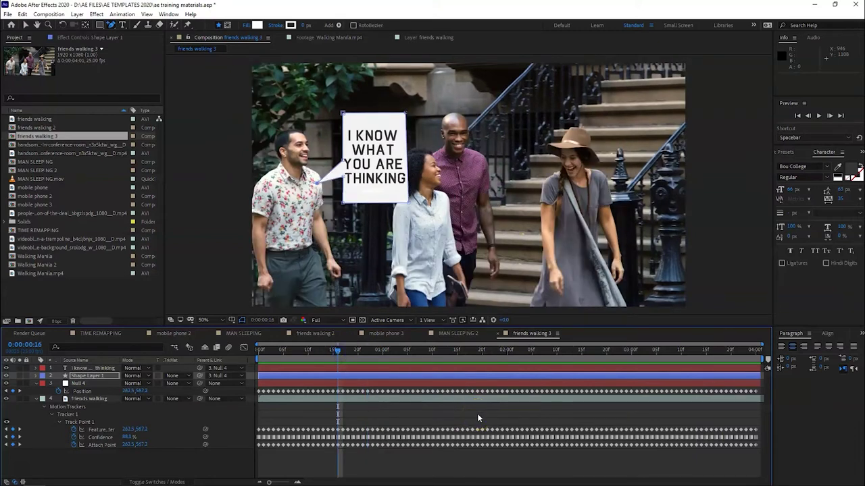
# - Select and delete all four layers of friends walking 3
pyautogui.click(579, 400)
pyautogui.click(588, 398)
pyautogui.click(363, 368)
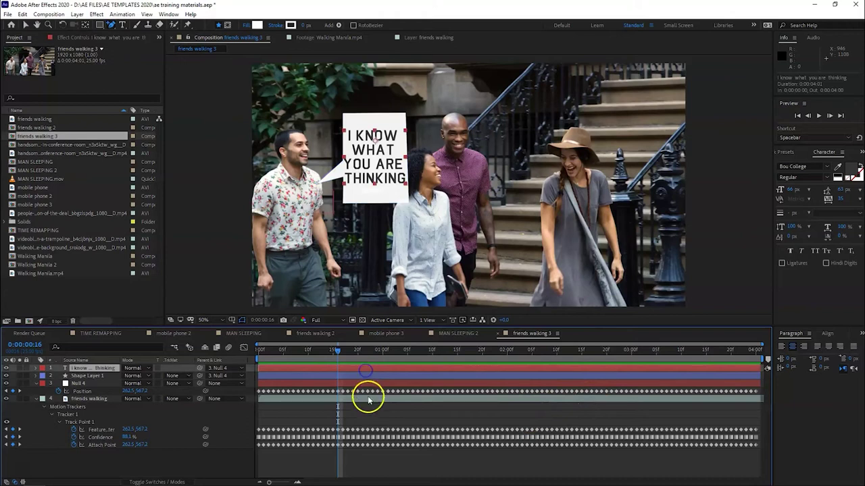
pyautogui.keyDown('shift'); pyautogui.click(368, 400); pyautogui.keyUp('shift')
pyautogui.press('Delete')
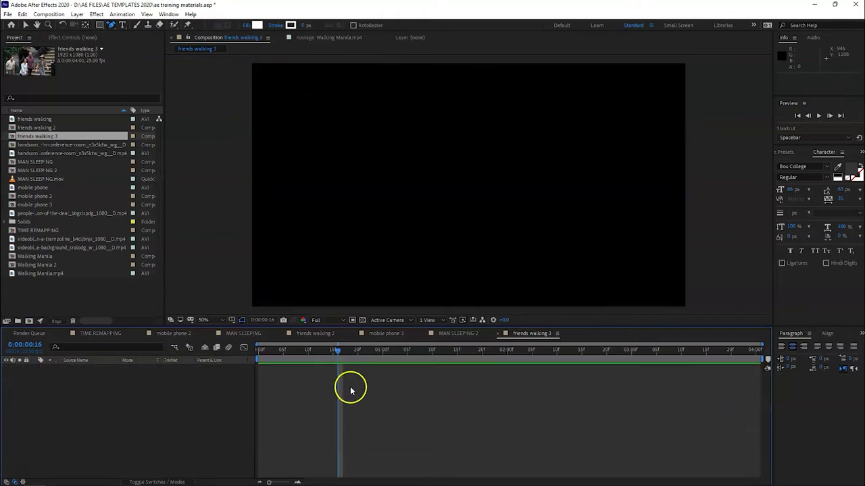
# - Make a comp from the mobile phone clip and trim it to a work area ending near 0:00:04:10
pyautogui.click(32, 189)
pyautogui.moveTo(30, 186); pyautogui.dragTo(30, 320)
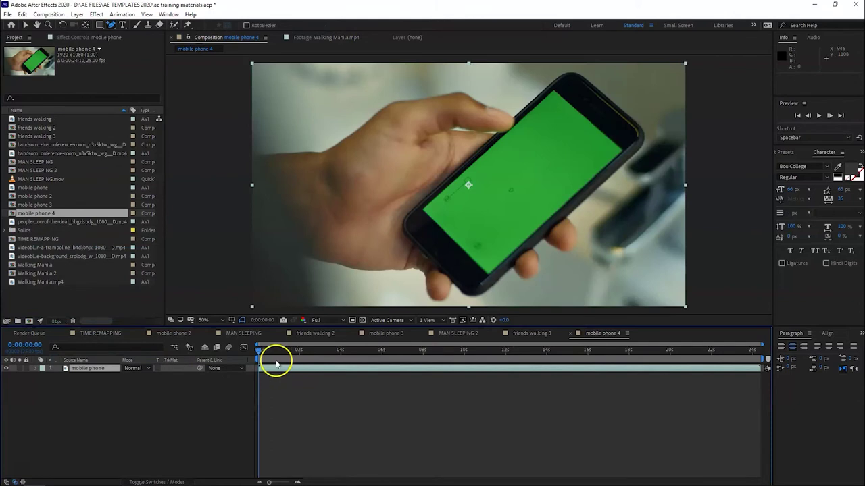
pyautogui.click(340, 349)
pyautogui.moveTo(404, 360)
pyautogui.mouseDown()
pyautogui.moveTo(467, 358)
pyautogui.moveTo(261, 358)
pyautogui.moveTo(383, 359)
pyautogui.mouseUp()
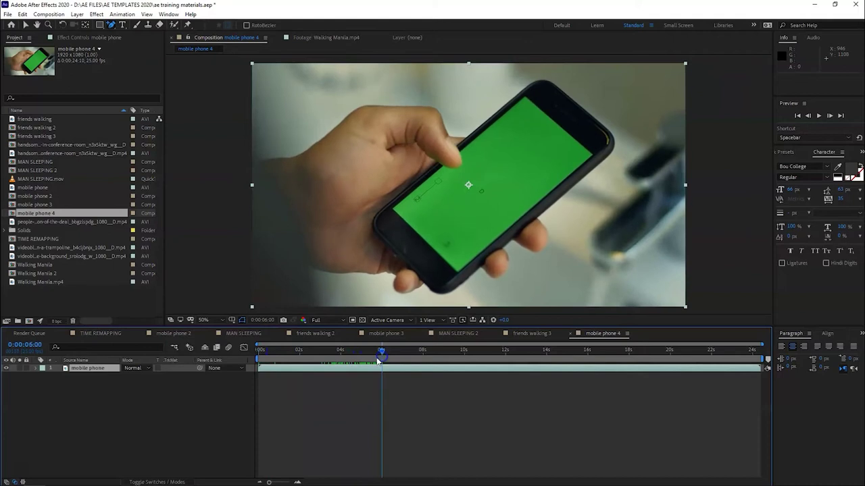
pyautogui.moveTo(329, 350)
pyautogui.mouseDown()
pyautogui.moveTo(358, 356)
pyautogui.moveTo(332, 354)
pyautogui.moveTo(349, 354)
pyautogui.mouseUp()
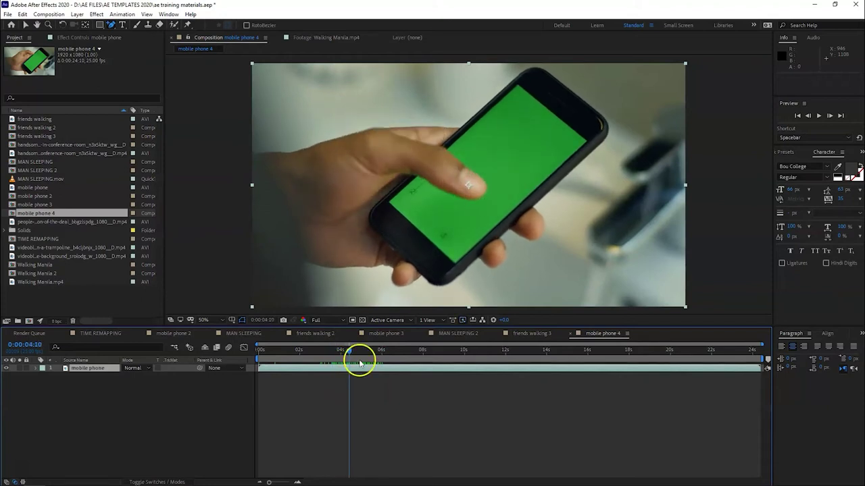
pyautogui.press('n')
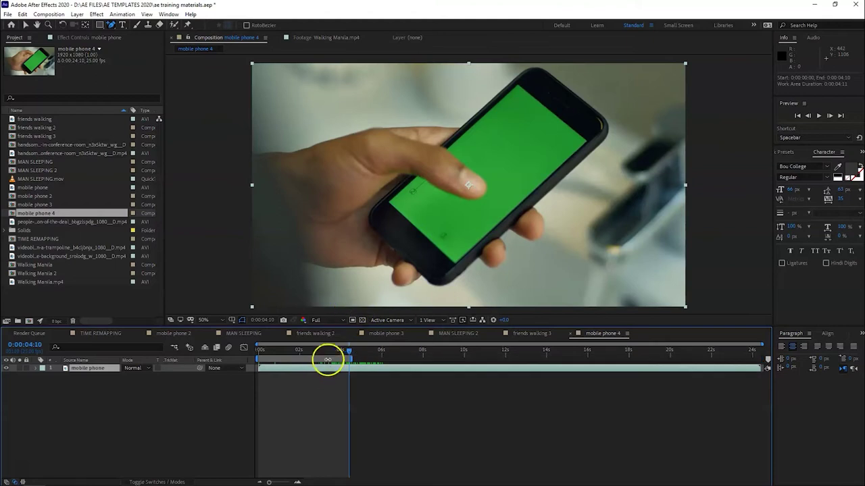
pyautogui.rightClick(328, 358)
pyautogui.click(376, 383)
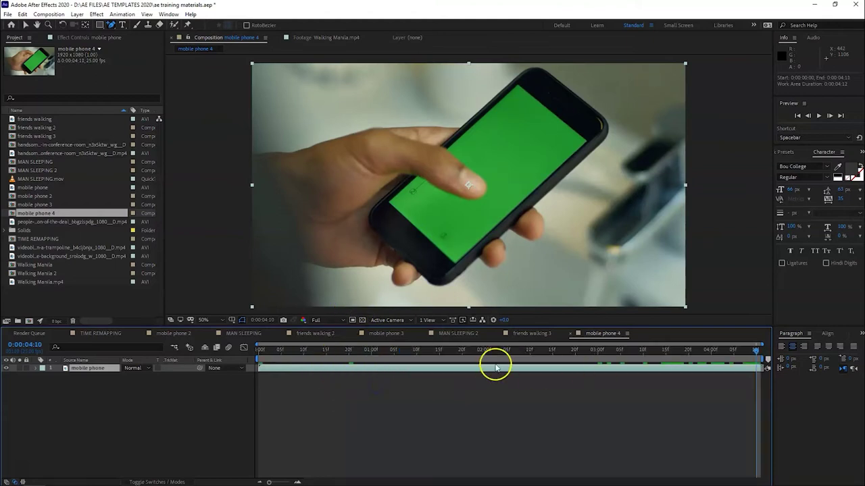
# - Preview the trimmed mobile phone 4 comp and reselect the mobile phone layer
pyautogui.moveTo(282, 353); pyautogui.dragTo(580, 354)
pyautogui.press('space')
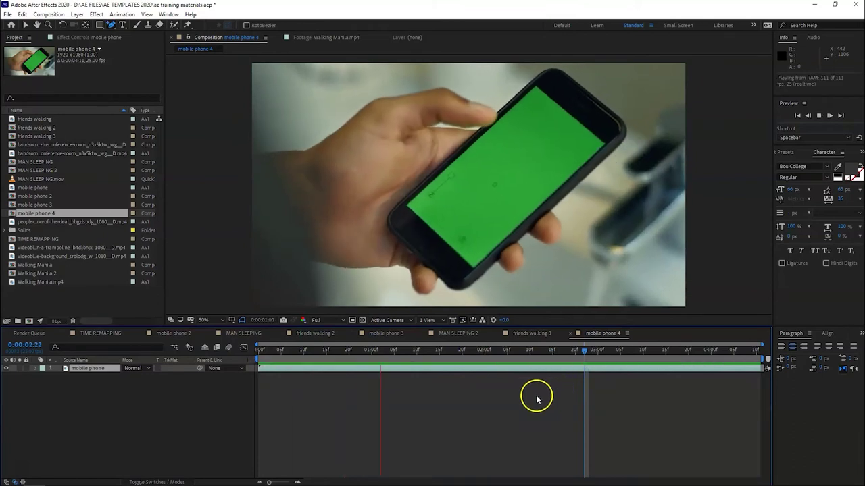
pyautogui.click(460, 351)
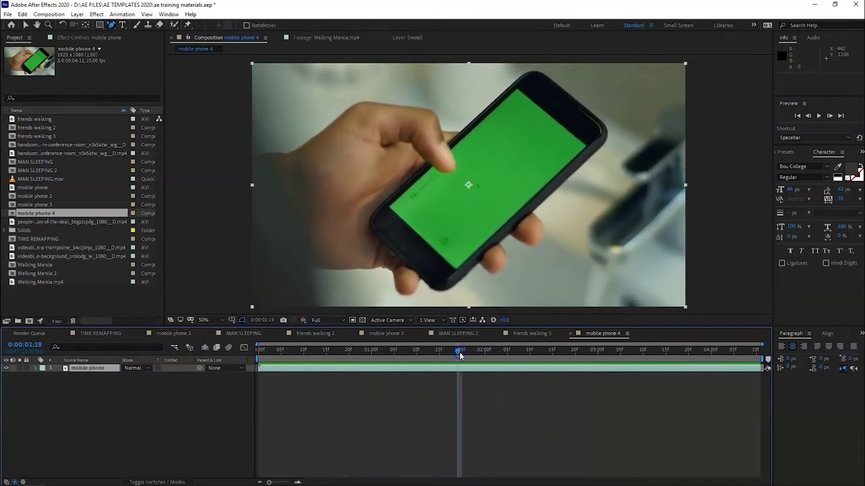
pyautogui.click(490, 382)
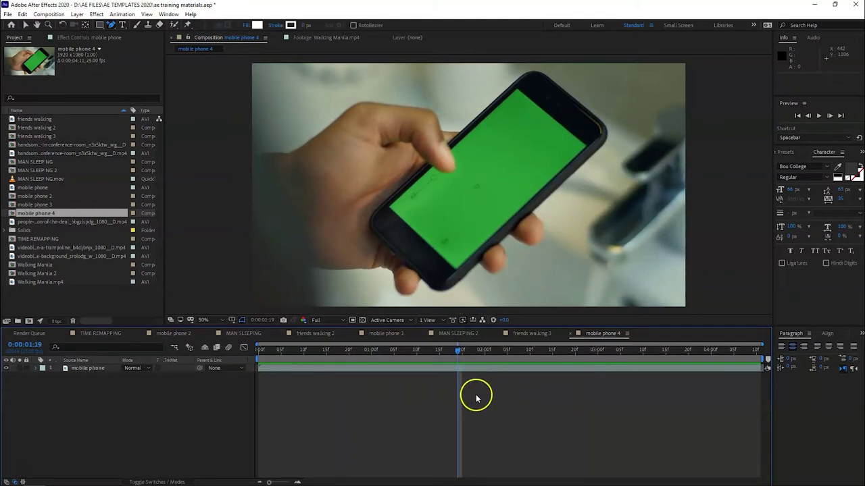
pyautogui.click(483, 367)
pyautogui.click(511, 390)
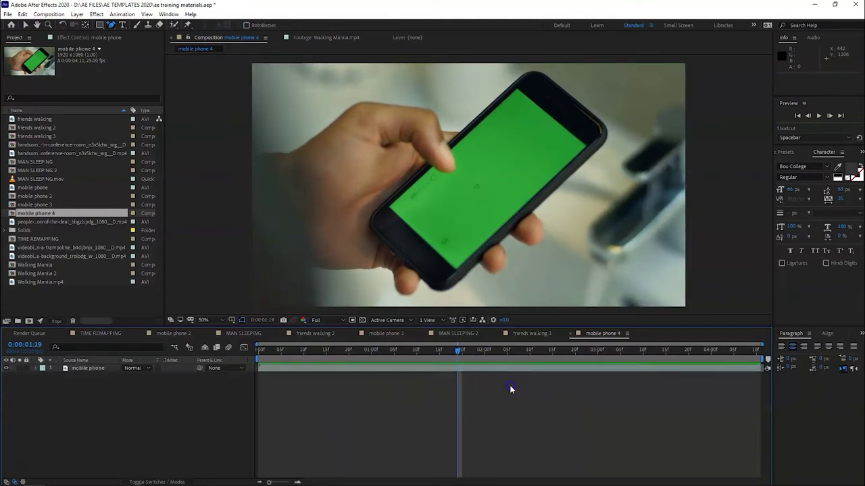
# - Add Track Motion to the mobile phone layer from Track & Stabilize, creating Tracker 1
pyautogui.rightClick(509, 366)
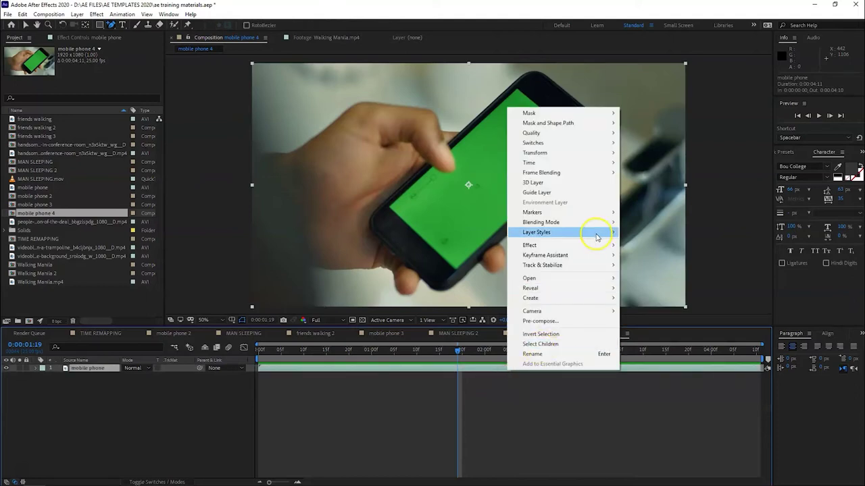
pyautogui.moveTo(581, 247)
pyautogui.moveTo(581, 266)
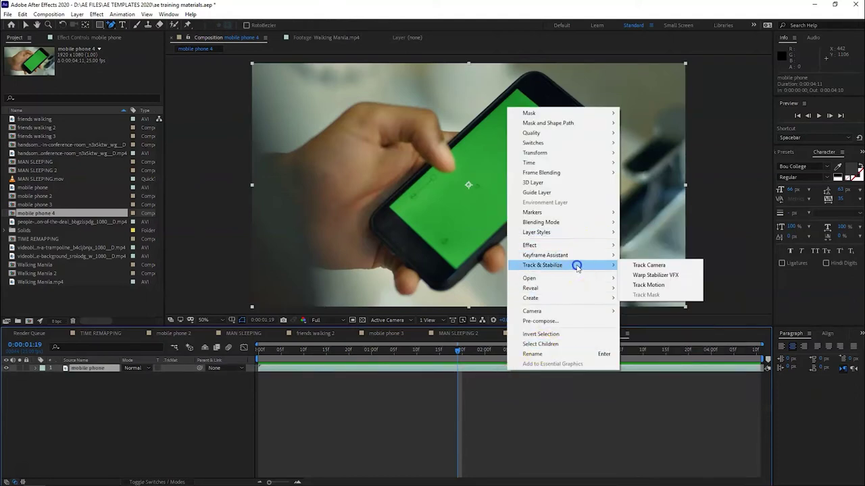
pyautogui.click(647, 285)
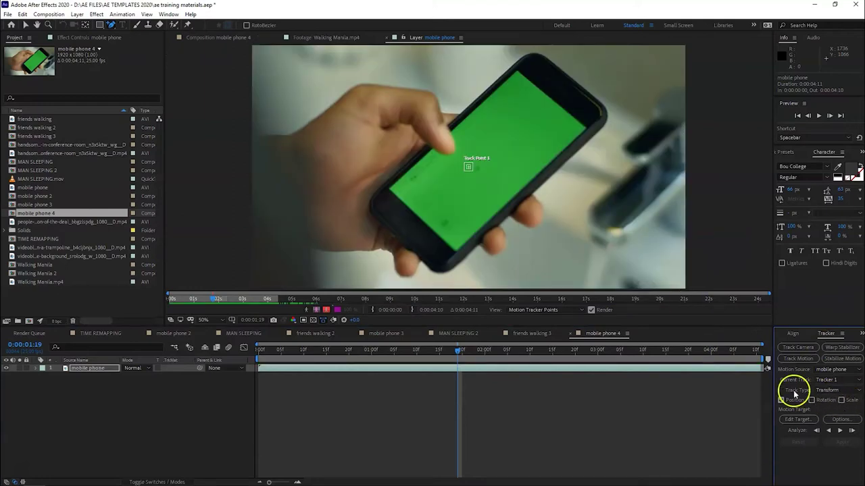
# - Set Tracker 1's track type to Perspective corner pin
pyautogui.click(859, 391)
pyautogui.click(829, 430)
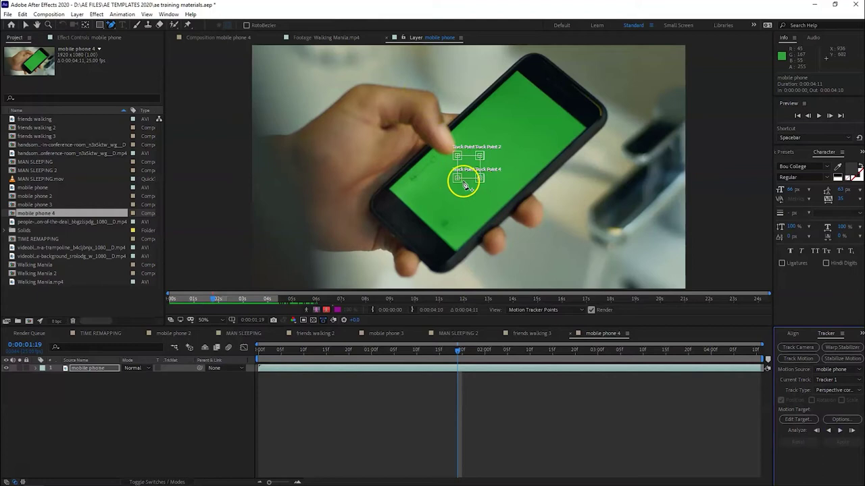
pyautogui.scroll(2, 461, 192)
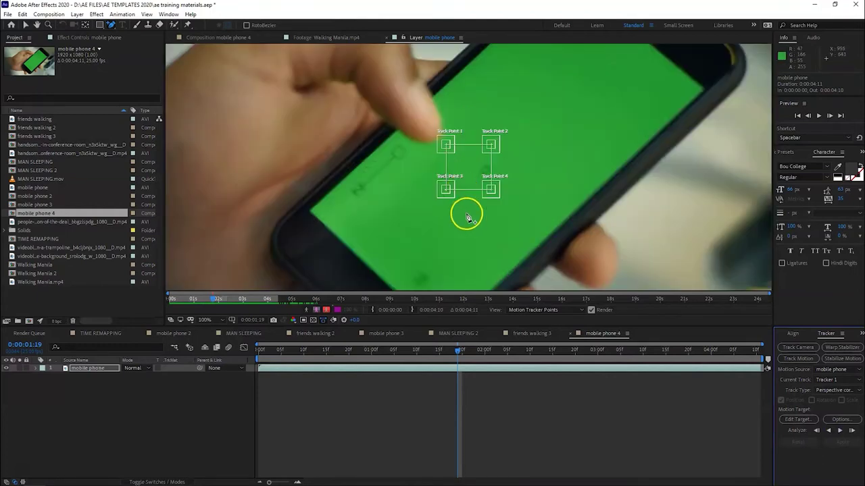
pyautogui.click(24, 24)
# - Drag Track Points 1–4 onto the four corners of the phone's green screen
pyautogui.click(453, 198)
pyautogui.moveTo(446, 198); pyautogui.dragTo(312, 219)
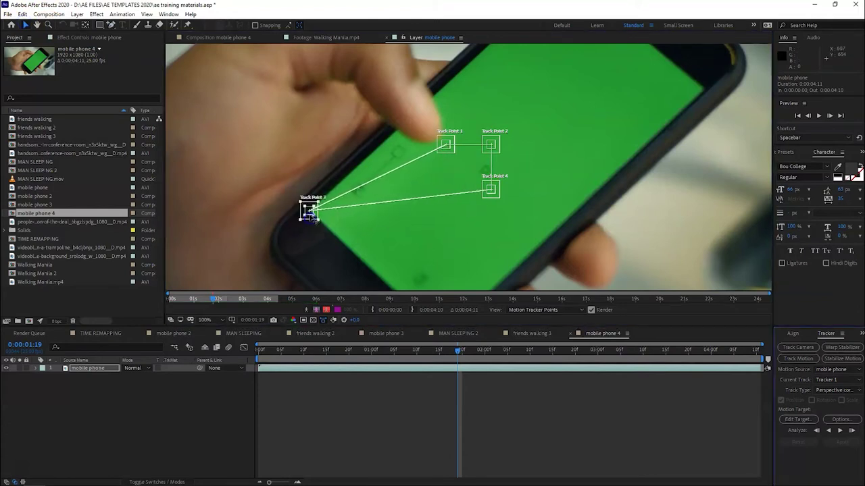
pyautogui.moveTo(464, 229)
pyautogui.mouseDown()
pyautogui.moveTo(464, 162)
pyautogui.moveTo(442, 287)
pyautogui.moveTo(444, 249)
pyautogui.mouseUp()
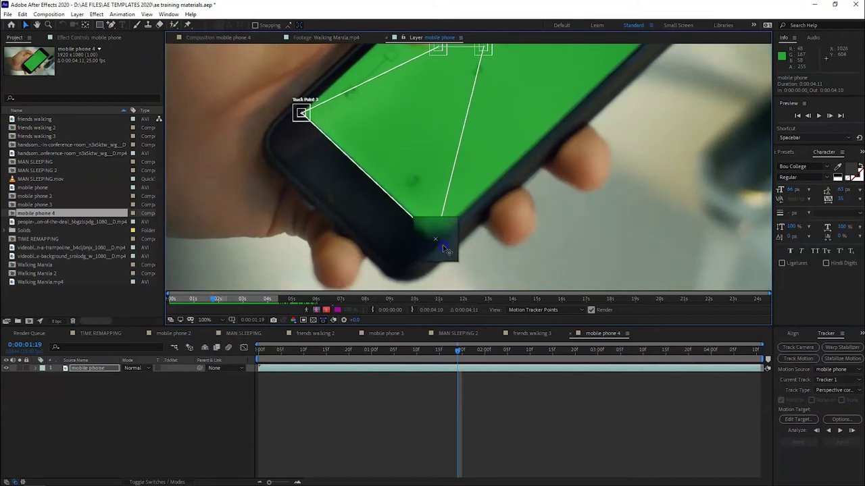
pyautogui.moveTo(505, 71)
pyautogui.mouseDown()
pyautogui.moveTo(416, 211)
pyautogui.moveTo(615, 143)
pyautogui.mouseUp()
pyautogui.moveTo(354, 198); pyautogui.dragTo(455, 63)
pyautogui.moveTo(469, 110)
pyautogui.mouseDown()
pyautogui.moveTo(456, 205)
pyautogui.moveTo(455, 131)
pyautogui.mouseUp()
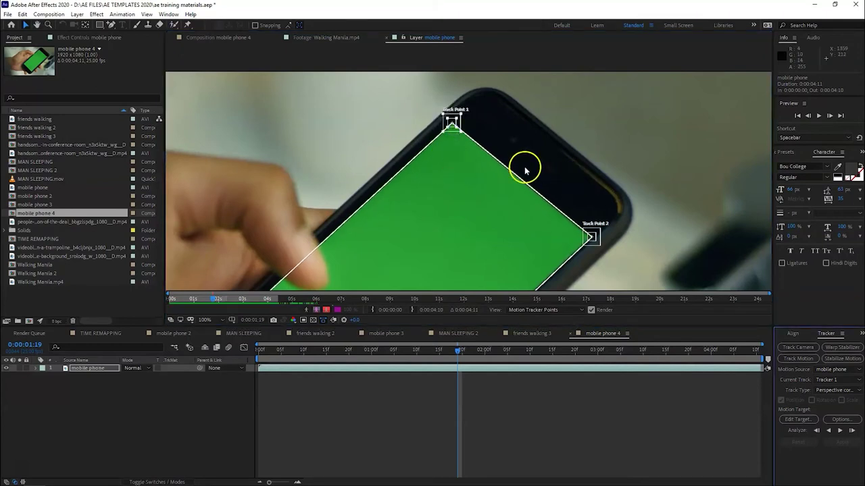
pyautogui.moveTo(479, 210); pyautogui.dragTo(490, 183)
pyautogui.moveTo(474, 215); pyautogui.dragTo(463, 139)
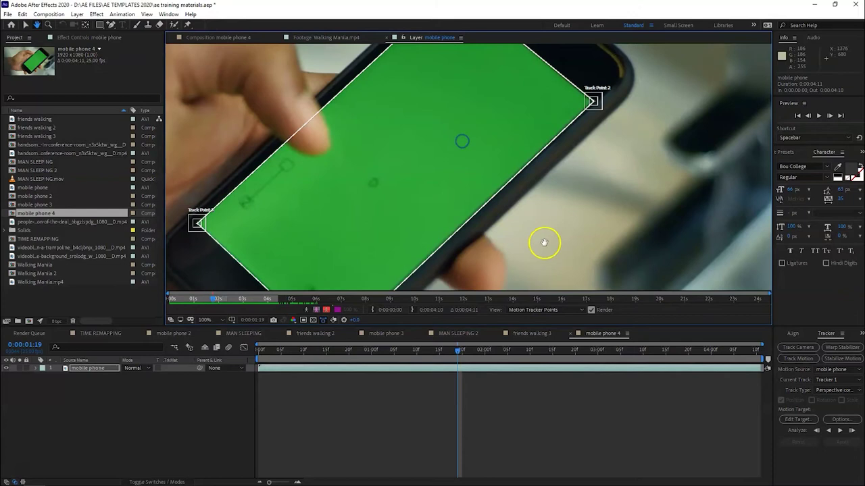
pyautogui.press('v')
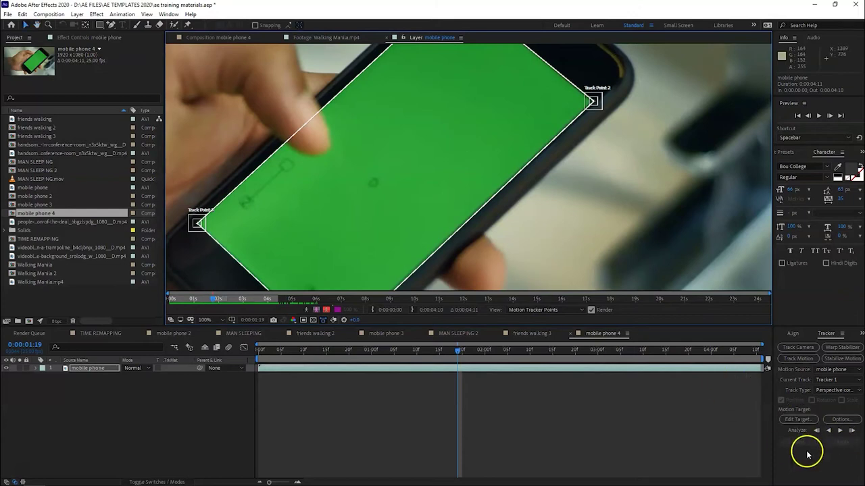
# - Analyze Tracker 1 forward through the phone clip, then select the mobile phone layer
pyautogui.click(839, 431)
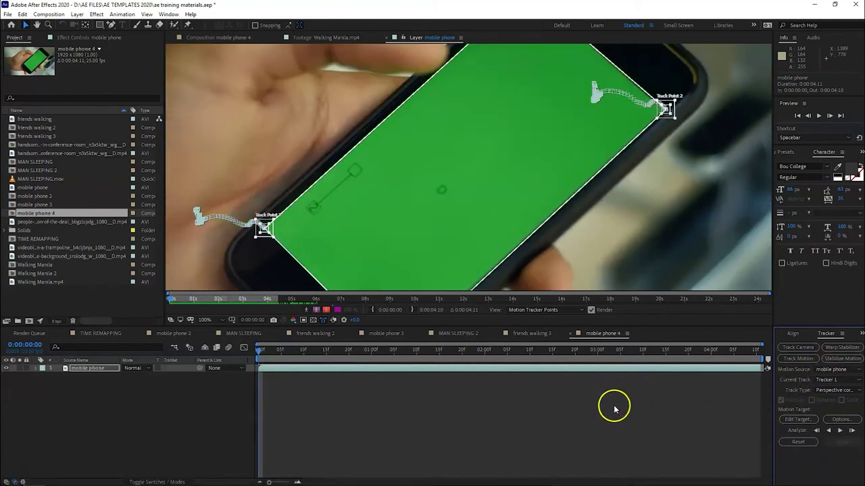
pyautogui.click(333, 369)
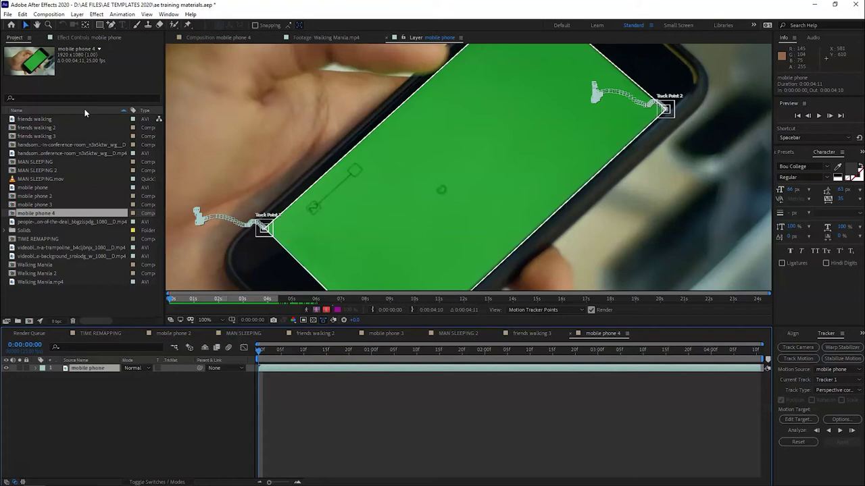
# - Add the conference-room comp as a layer and set it as Tracker 1's motion target
pyautogui.click(32, 145)
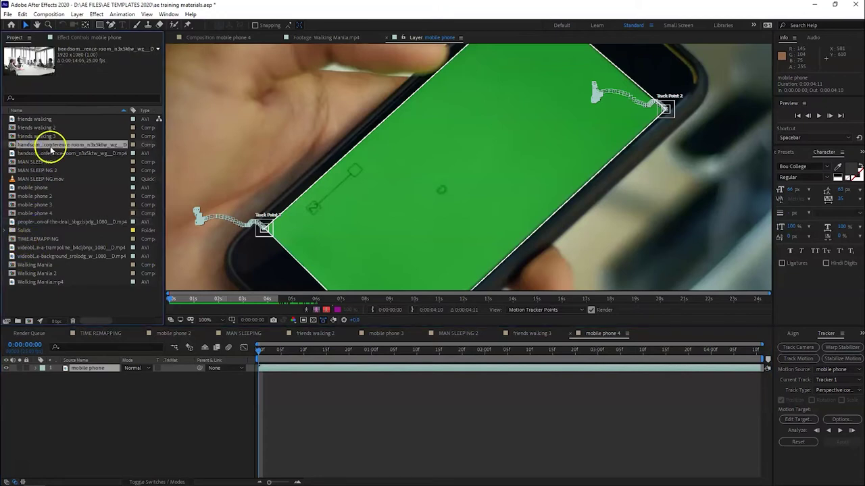
pyautogui.click(32, 145)
pyautogui.moveTo(32, 145); pyautogui.dragTo(92, 407)
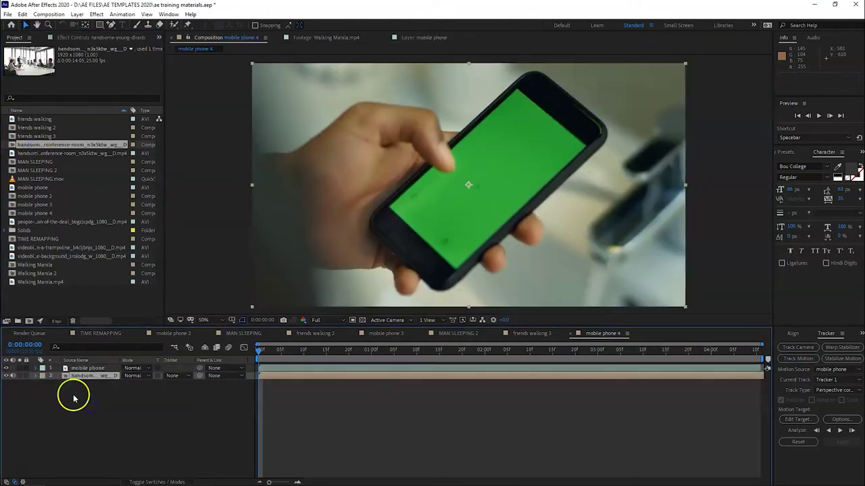
pyautogui.click(578, 369)
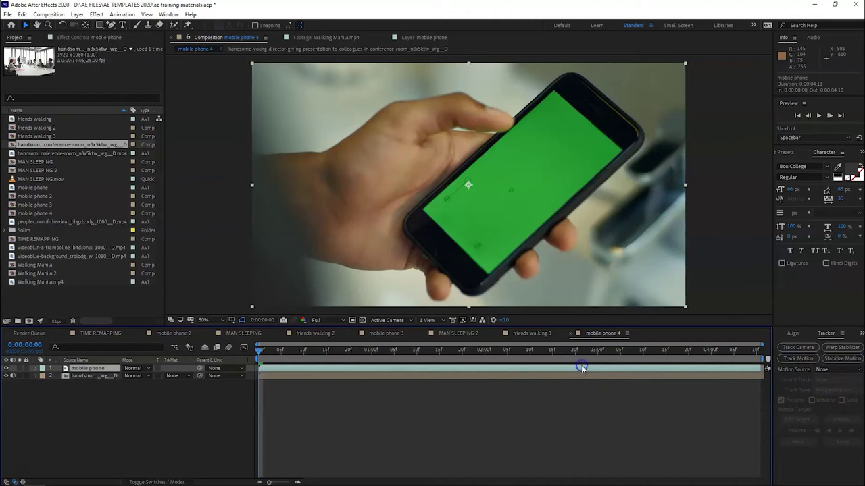
pyautogui.doubleClick(581, 369)
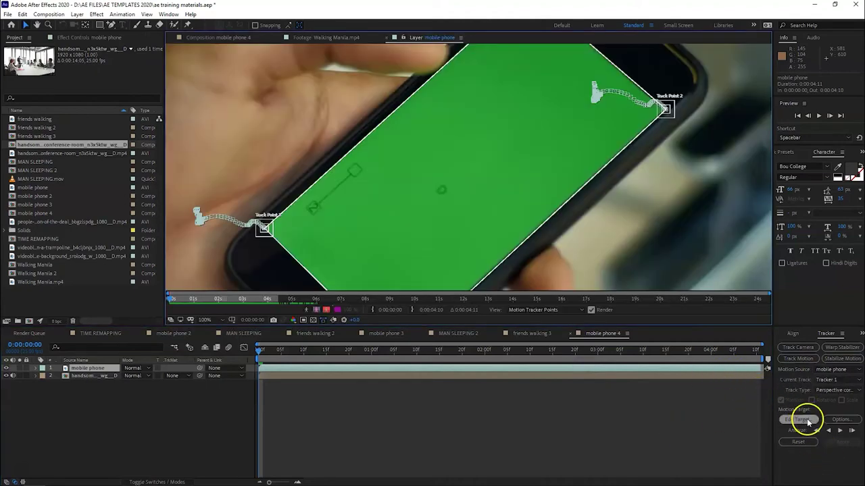
pyautogui.click(796, 420)
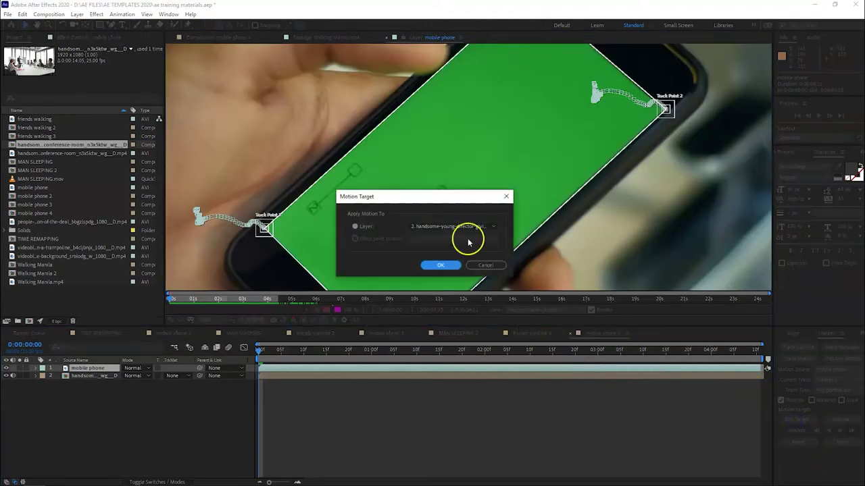
pyautogui.click(441, 266)
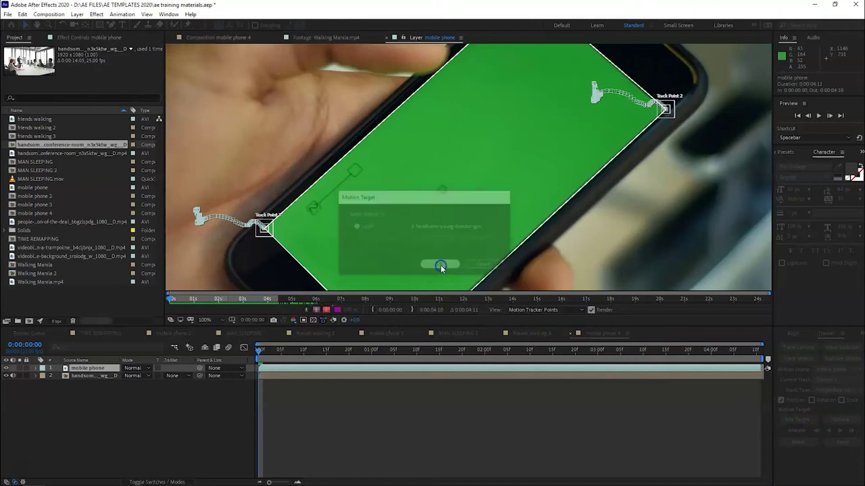
# - Apply the corner-pin track to the conference layer, stack it above the phone layer, and preview
pyautogui.click(839, 443)
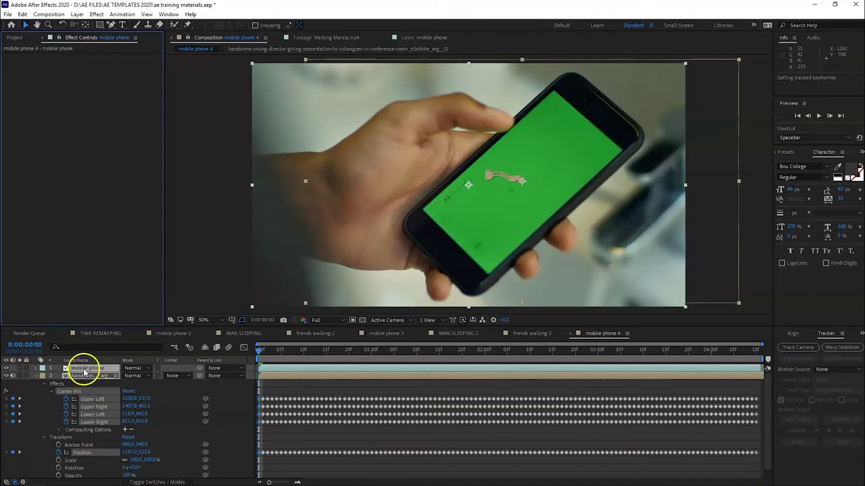
pyautogui.click(295, 388)
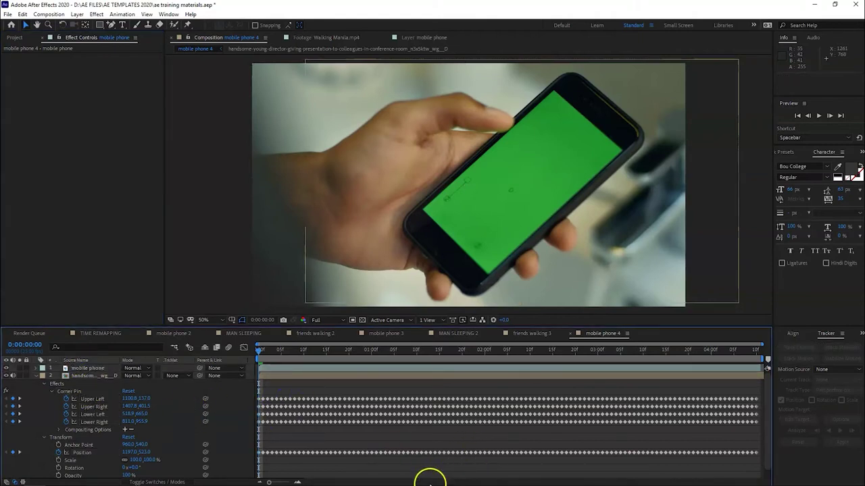
pyautogui.click(87, 375)
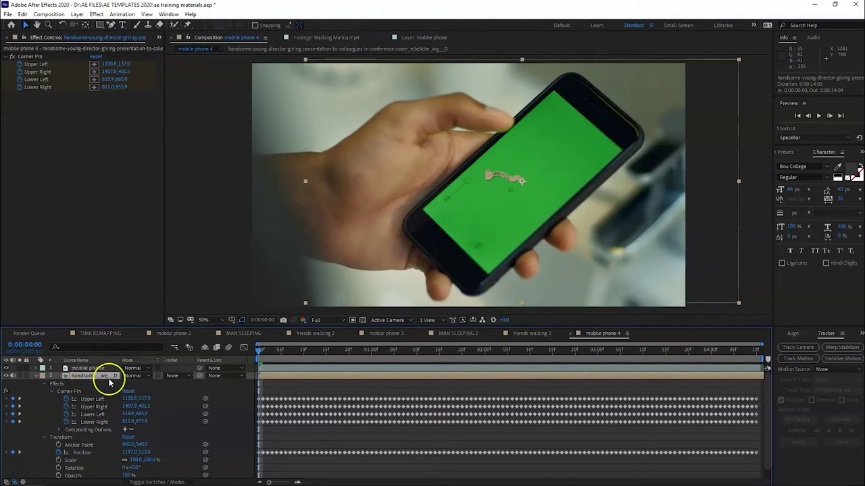
pyautogui.moveTo(82, 379); pyautogui.dragTo(101, 370)
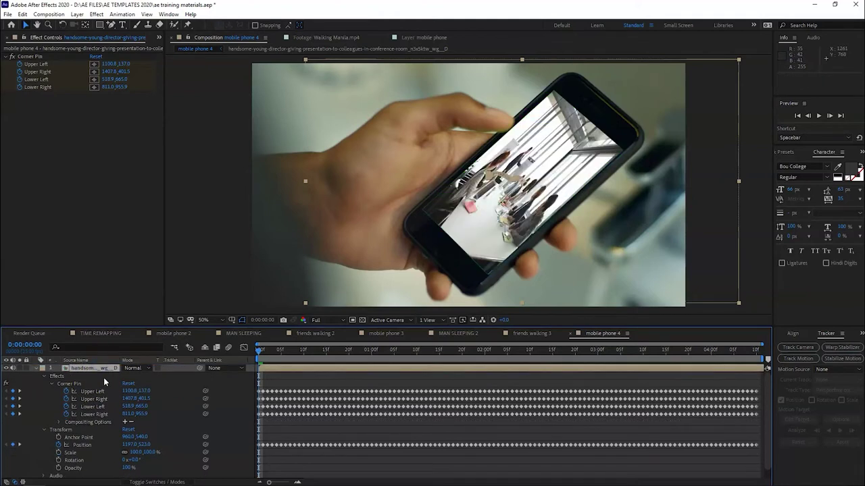
pyautogui.press('space')
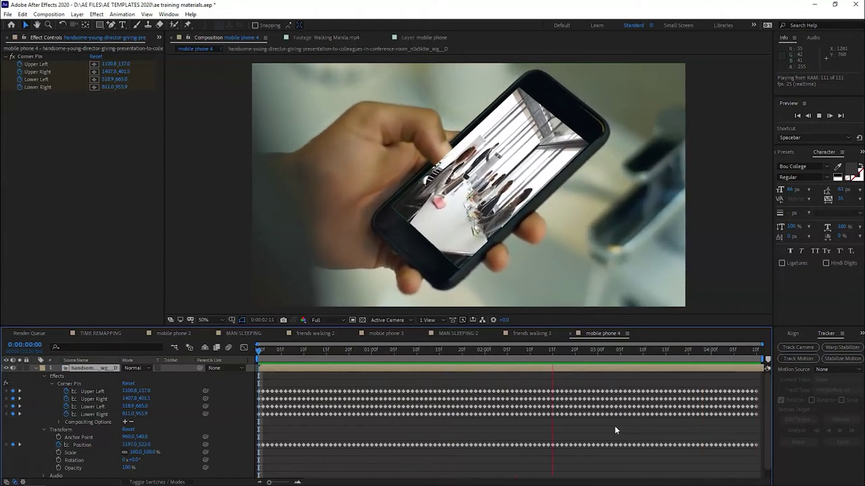
# - Stop the preview at 0:00:00:18 and hide the conference-room layer
pyautogui.click(346, 371)
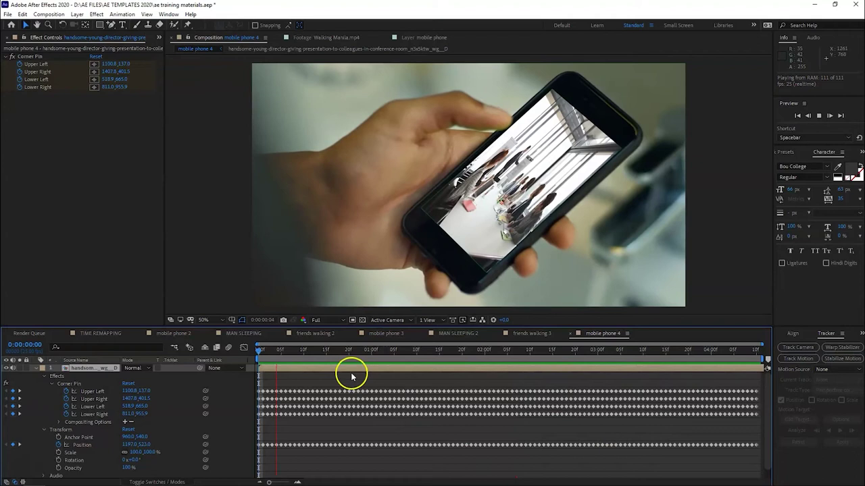
pyautogui.click(343, 352)
pyautogui.click(226, 371)
pyautogui.click(15, 374)
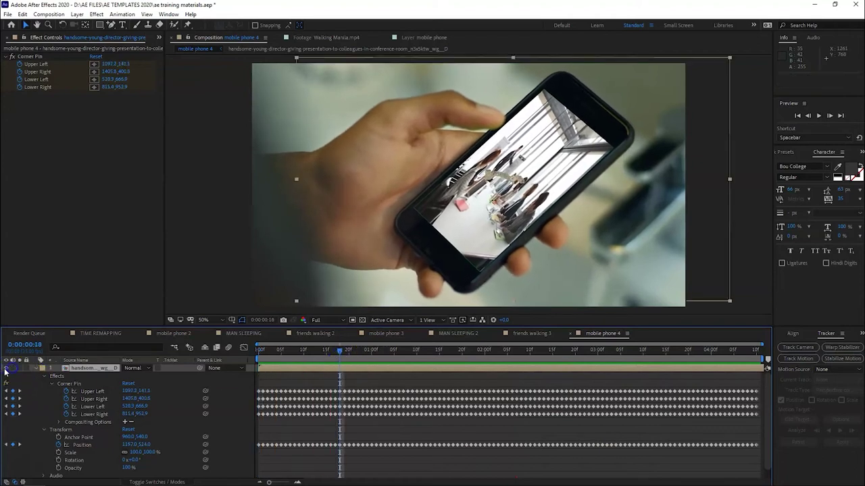
pyautogui.click(7, 368)
pyautogui.click(204, 329)
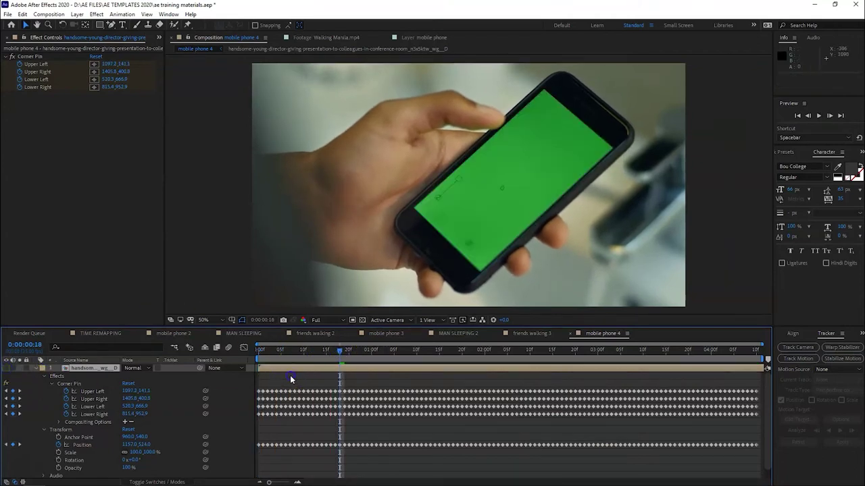
pyautogui.scroll(-1, 290, 375)
# - Key out the phone's green screen with Keylight, using Clip Black 36 and Clip White 71
pyautogui.click(320, 474)
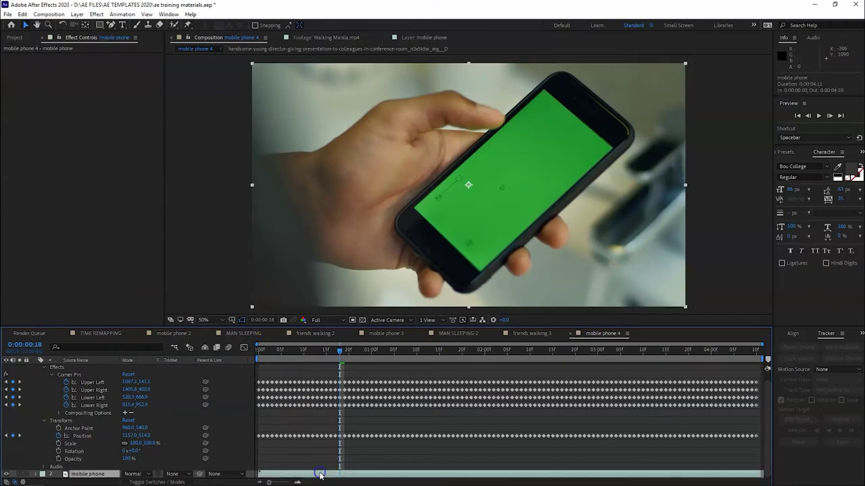
pyautogui.rightClick(320, 475)
pyautogui.click(400, 347)
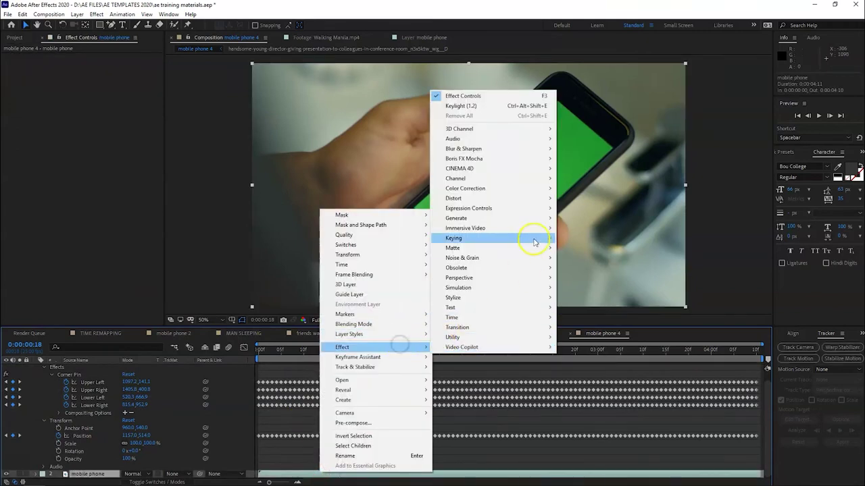
pyautogui.moveTo(506, 237)
pyautogui.click(577, 318)
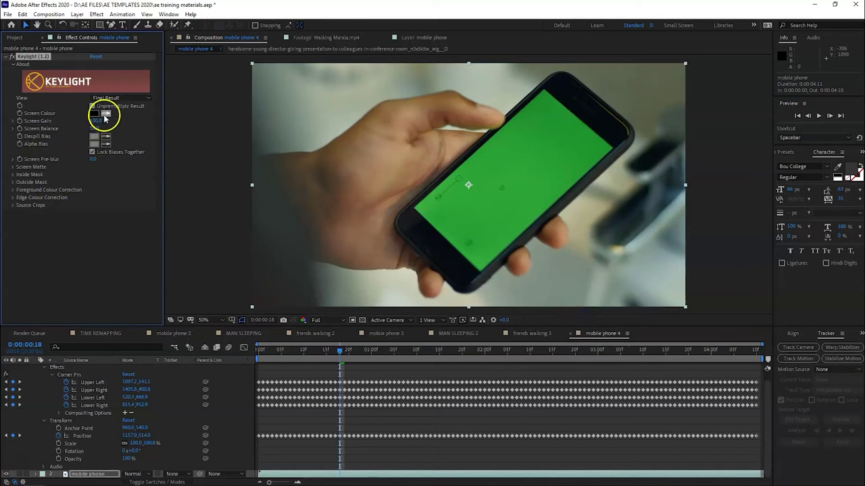
pyautogui.click(106, 116)
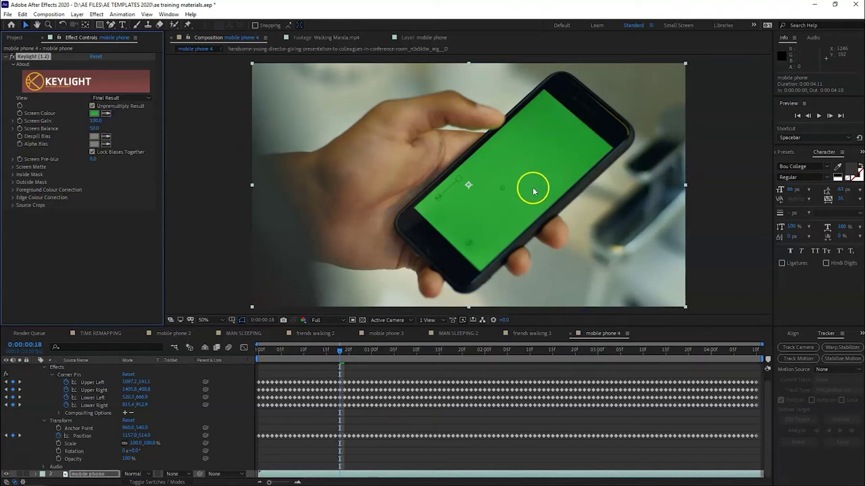
pyautogui.click(445, 189)
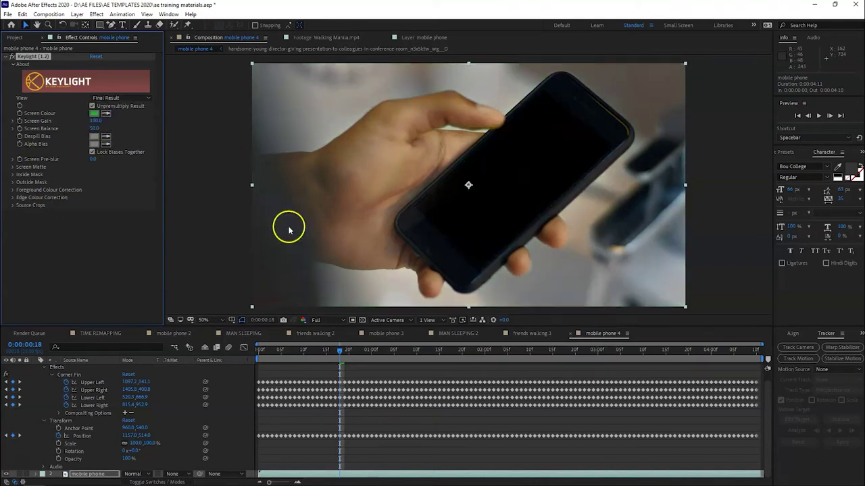
pyautogui.click(13, 168)
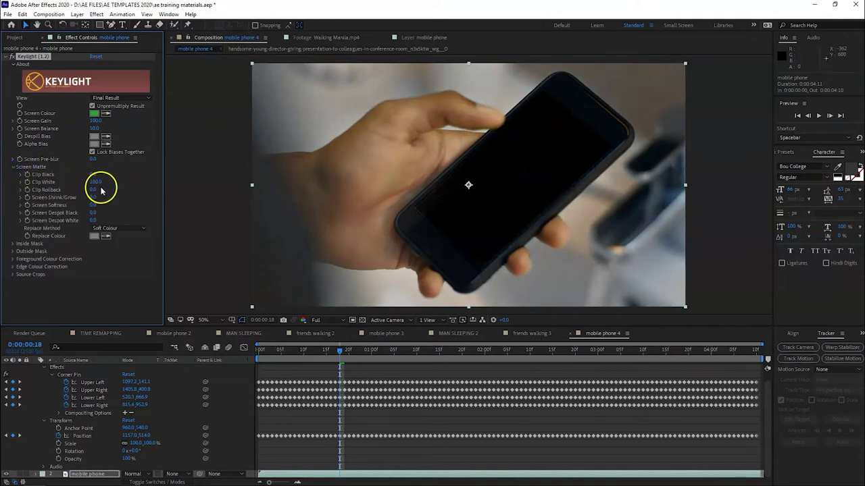
pyautogui.moveTo(96, 182); pyautogui.dragTo(88, 184)
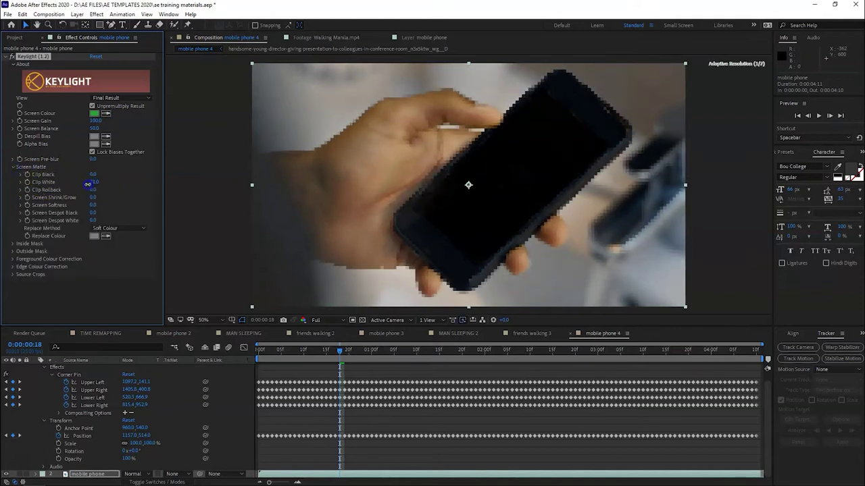
pyautogui.moveTo(93, 174); pyautogui.dragTo(102, 176)
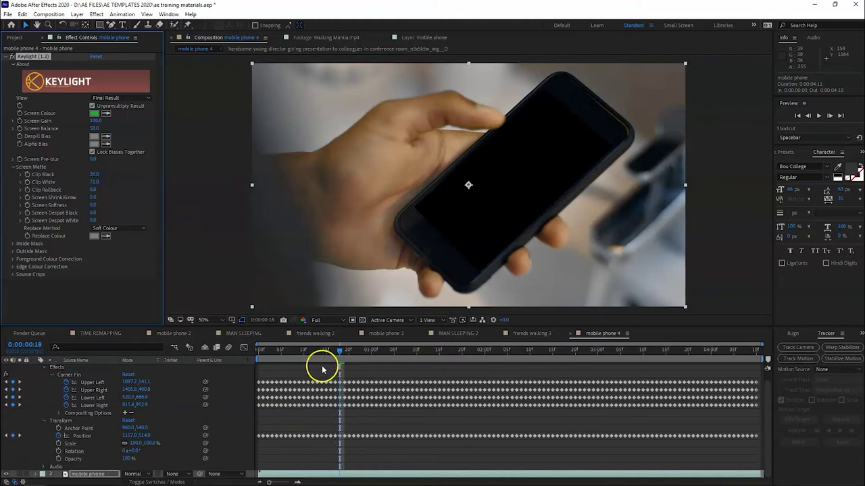
# - Toggle the transparency grid to check the keyed phone screen, then turn it off
pyautogui.click(363, 320)
pyautogui.click(363, 320)
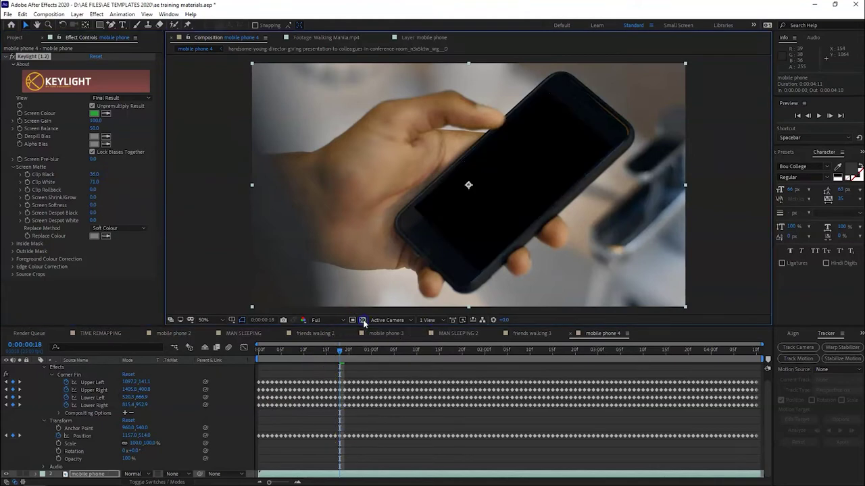
pyautogui.click(150, 420)
pyautogui.click(363, 320)
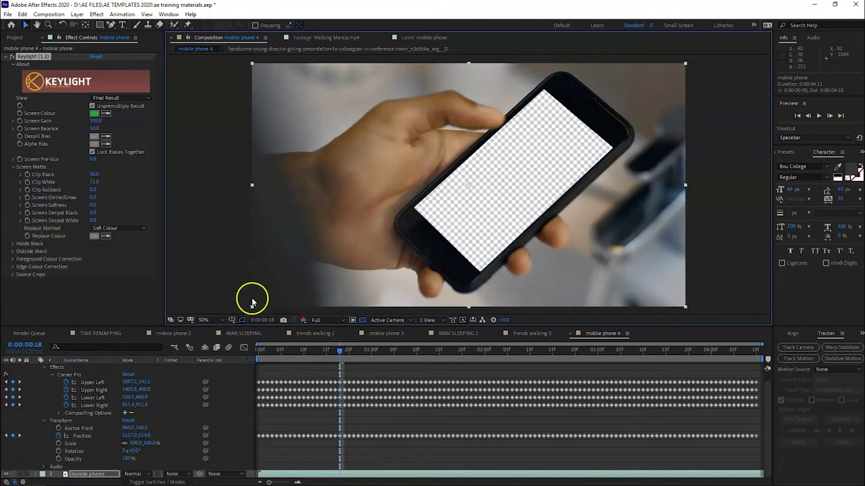
pyautogui.click(363, 320)
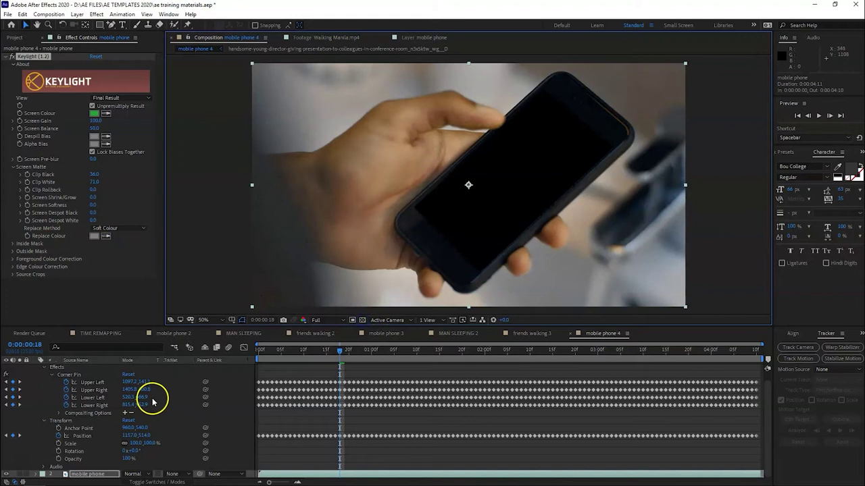
pyautogui.scroll(1, 154, 397)
# - Check the tracking, then move the conference-room layer below the mobile phone layer
pyautogui.click(37, 368)
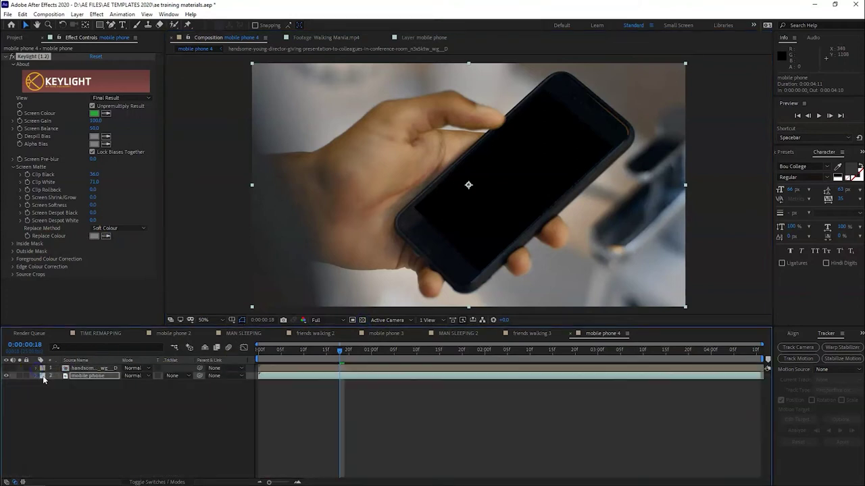
pyautogui.click(6, 369)
pyautogui.moveTo(91, 367)
pyautogui.mouseDown()
pyautogui.moveTo(105, 384)
pyautogui.moveTo(98, 369)
pyautogui.mouseUp()
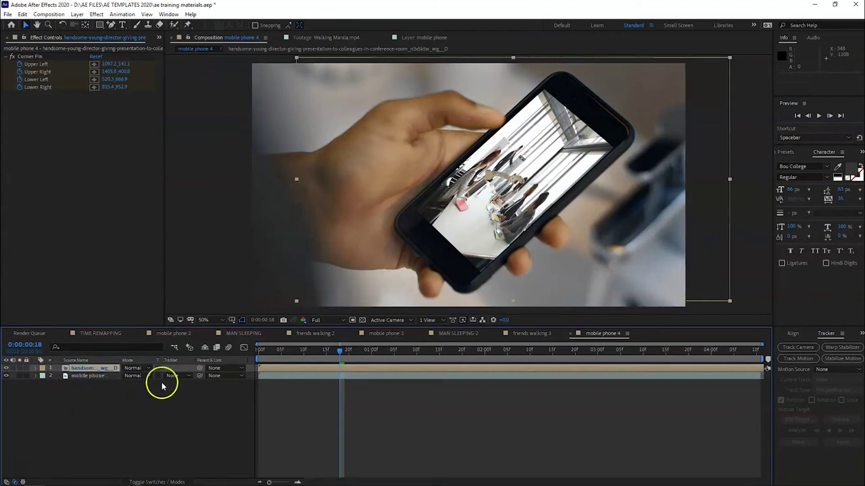
pyautogui.click(280, 350)
pyautogui.moveTo(331, 346); pyautogui.dragTo(538, 352)
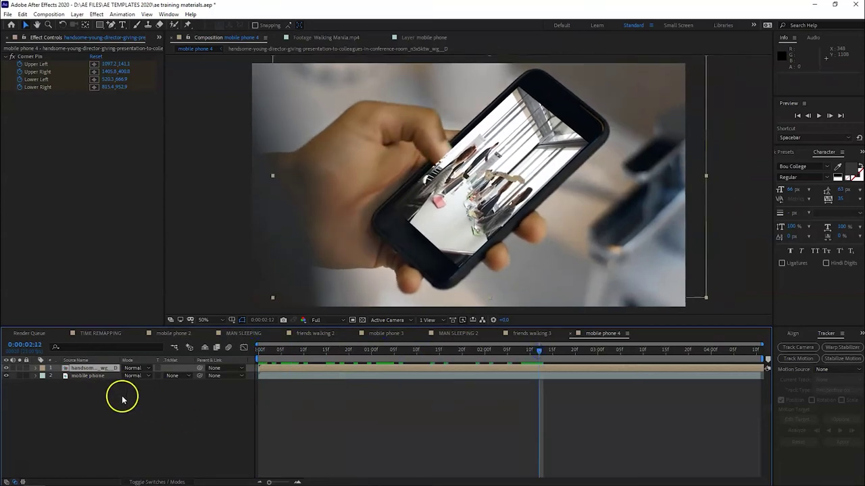
pyautogui.moveTo(81, 369); pyautogui.dragTo(112, 389)
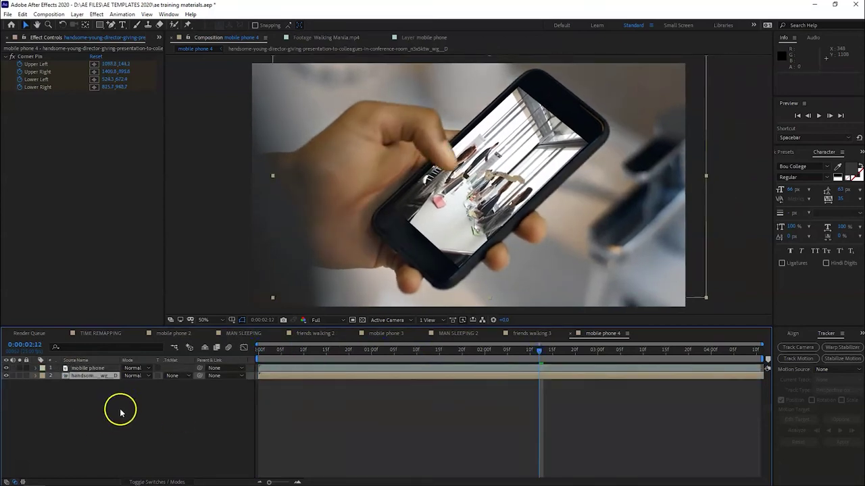
pyautogui.press('space')
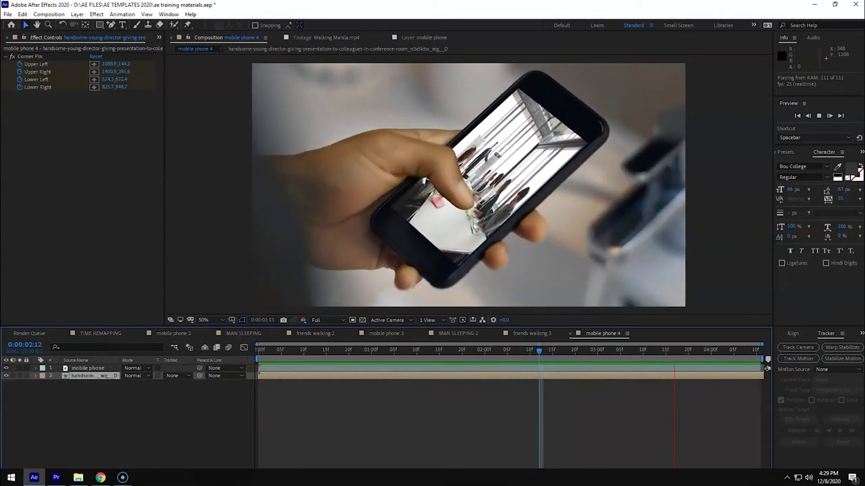
pyautogui.moveTo(340, 349); pyautogui.dragTo(331, 359)
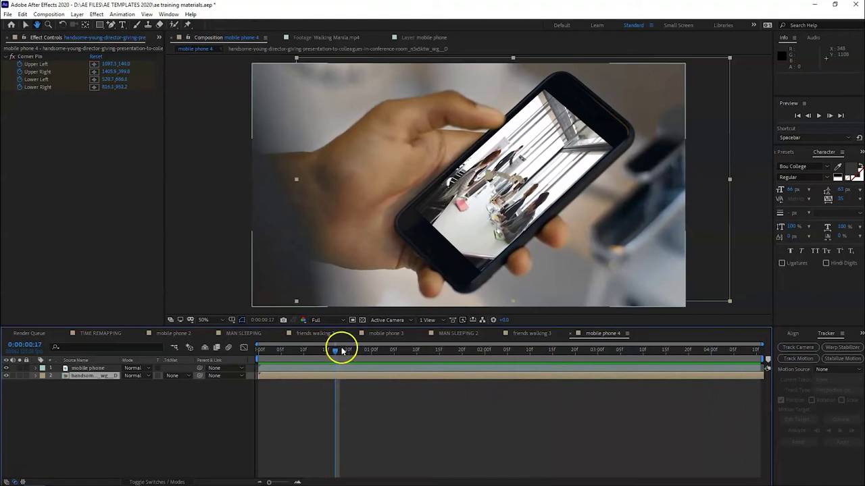
pyautogui.click(347, 405)
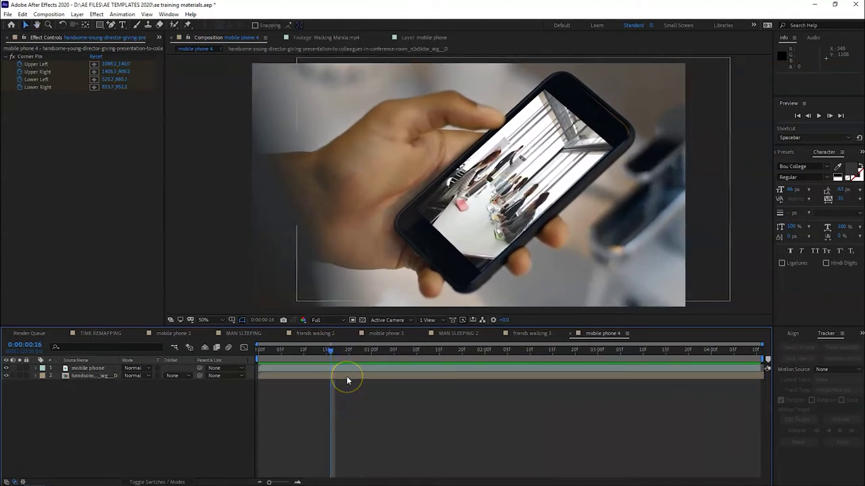
pyautogui.click(346, 378)
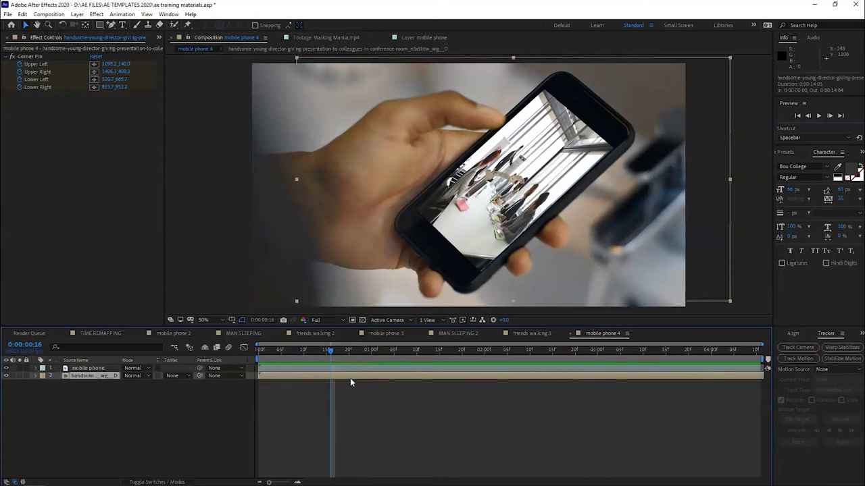
# - Widen the conference footage to 203% inside its precomp, then view mobile phone 4 again
pyautogui.doubleClick(358, 376)
pyautogui.click(403, 351)
pyautogui.click(398, 369)
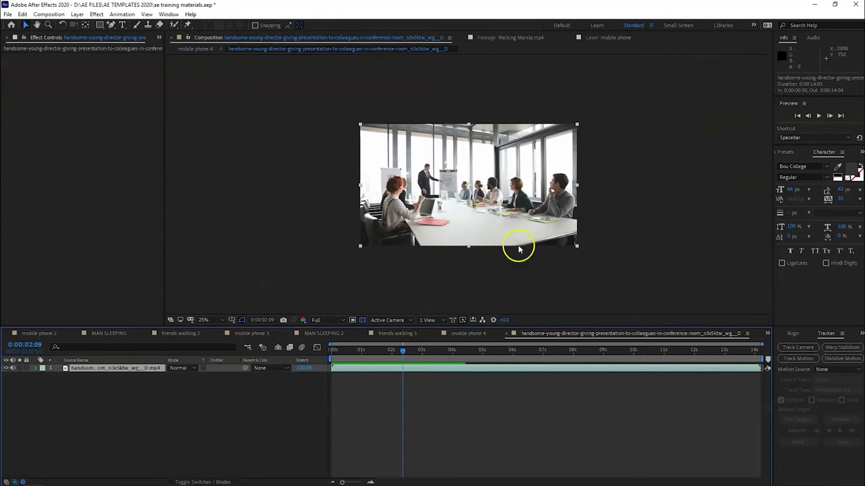
pyautogui.click(578, 188)
pyautogui.moveTo(578, 189); pyautogui.dragTo(690, 193)
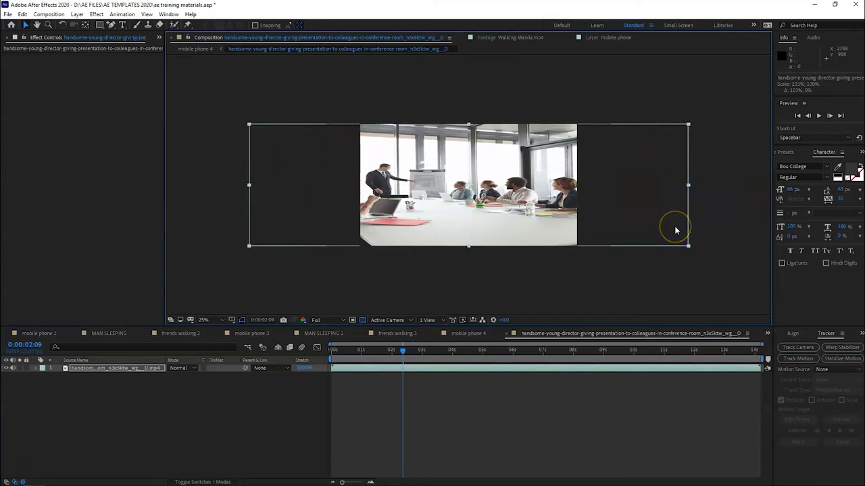
pyautogui.click(467, 335)
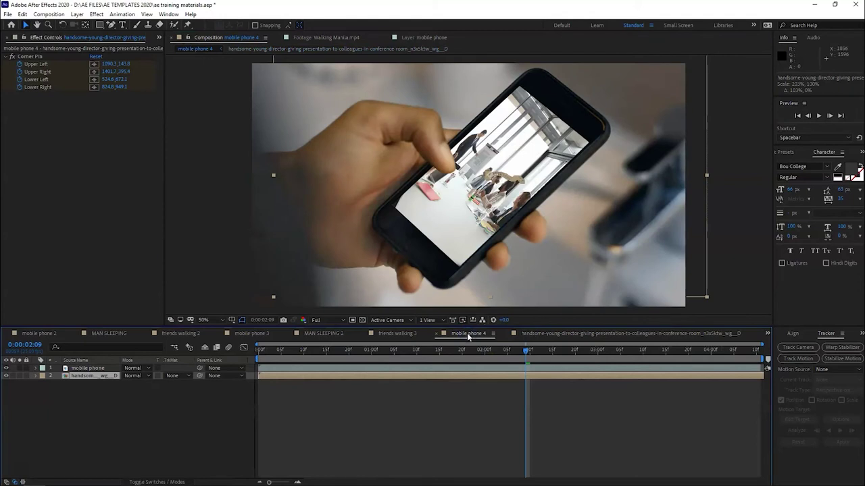
pyautogui.press('space')
pyautogui.click(474, 414)
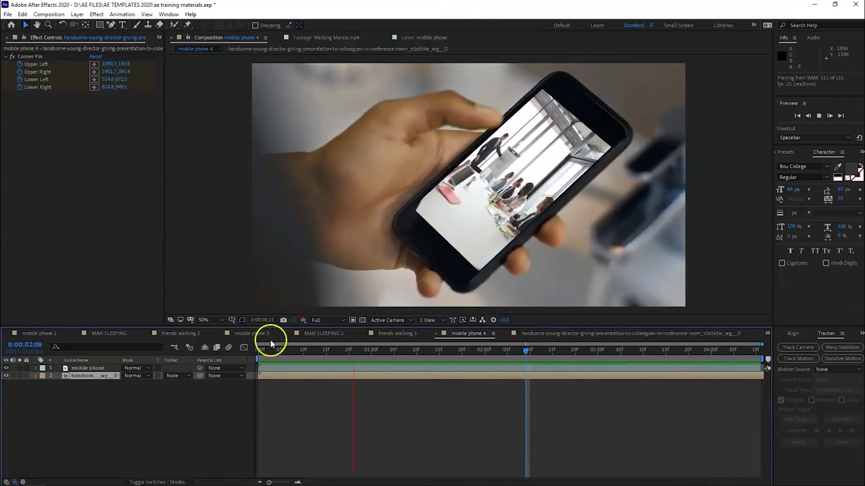
pyautogui.click(364, 351)
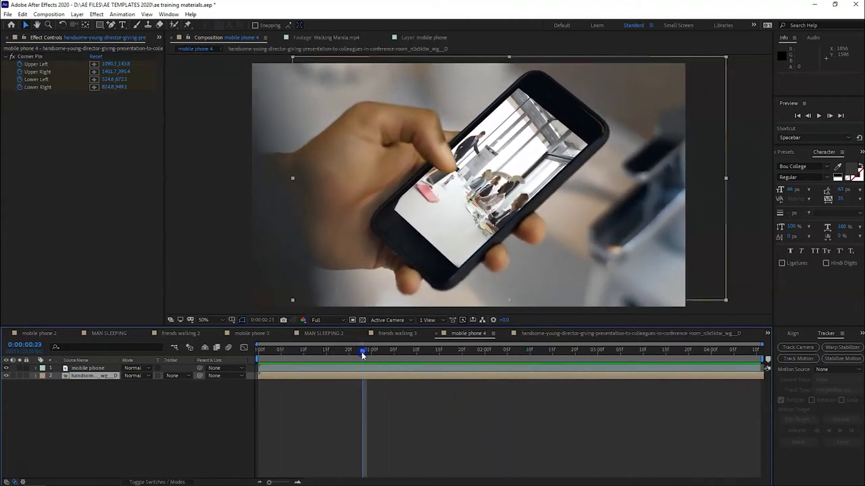
pyautogui.moveTo(289, 354)
pyautogui.mouseDown()
pyautogui.moveTo(529, 365)
pyautogui.moveTo(605, 349)
pyautogui.moveTo(698, 360)
pyautogui.moveTo(638, 365)
pyautogui.mouseUp()
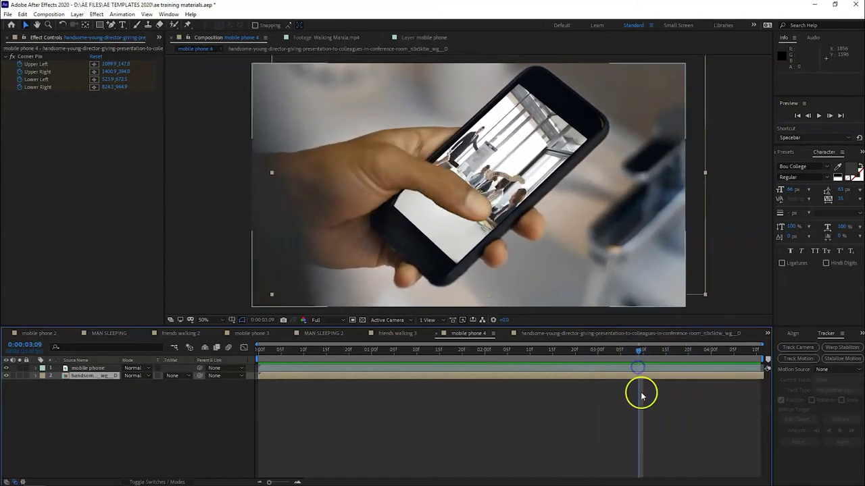
# - Add the people-shaking-hands mp4 to the conference-room precomp, starting around 5.5 seconds
pyautogui.doubleClick(638, 373)
pyautogui.click(464, 392)
pyautogui.click(440, 368)
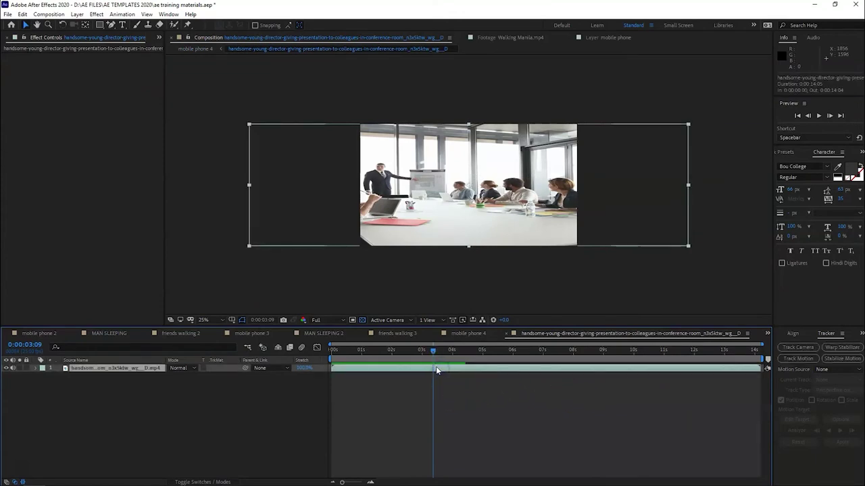
pyautogui.click(158, 39)
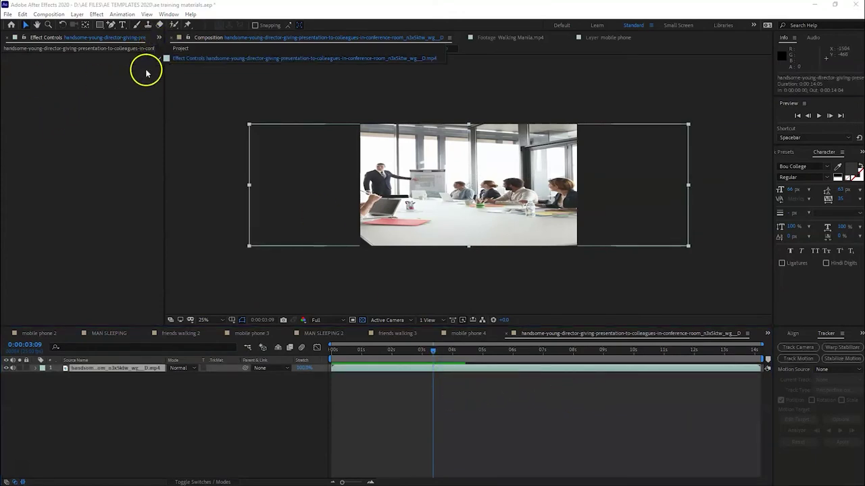
pyautogui.click(180, 48)
pyautogui.click(30, 119)
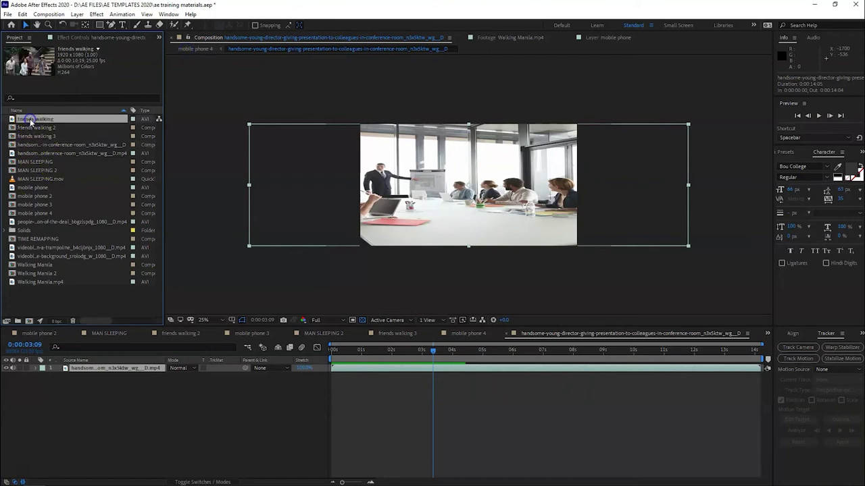
pyautogui.click(29, 153)
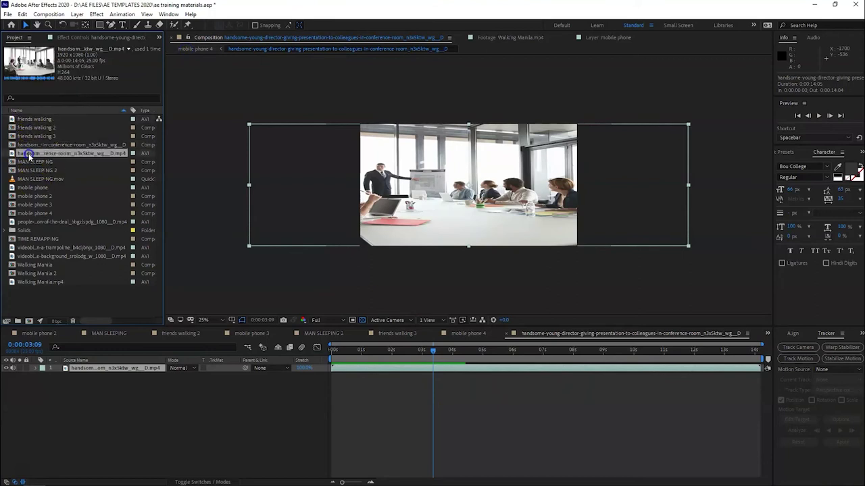
pyautogui.click(24, 223)
pyautogui.moveTo(33, 229); pyautogui.dragTo(113, 371)
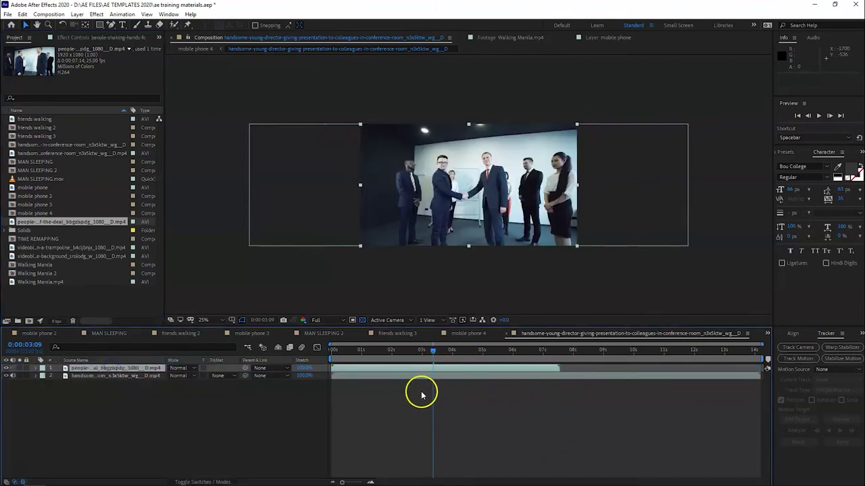
pyautogui.moveTo(384, 369); pyautogui.dragTo(551, 380)
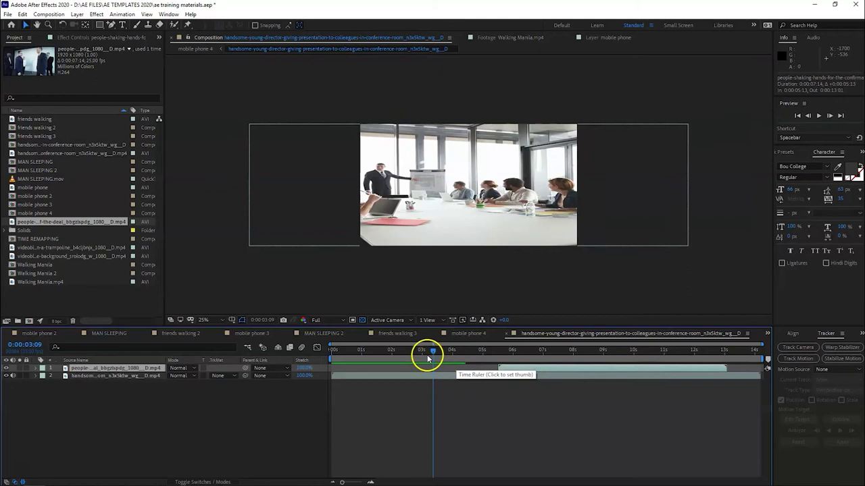
# - Keyframe the conference footage's Position so it slides off frame left by 0:00:03:21
pyautogui.click(428, 356)
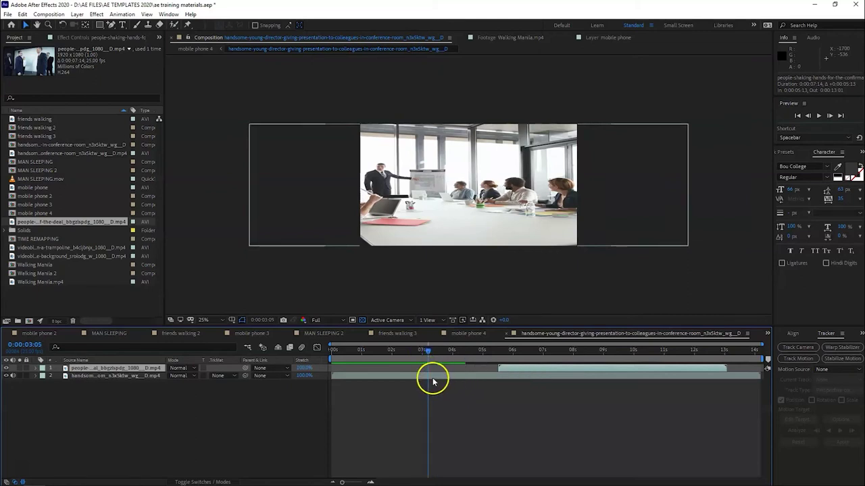
pyautogui.click(430, 376)
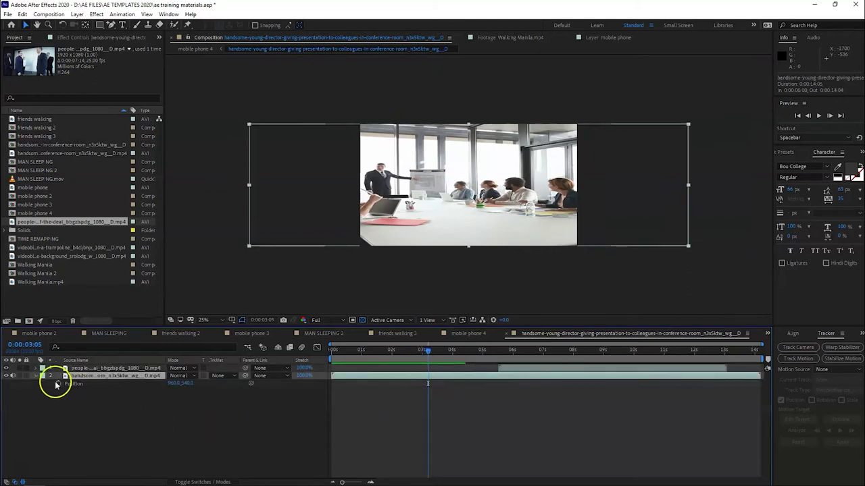
pyautogui.click(58, 384)
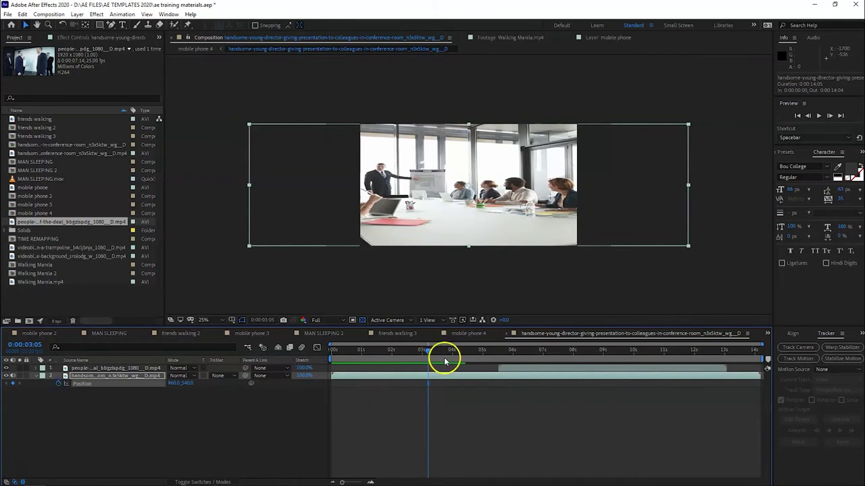
pyautogui.click(448, 351)
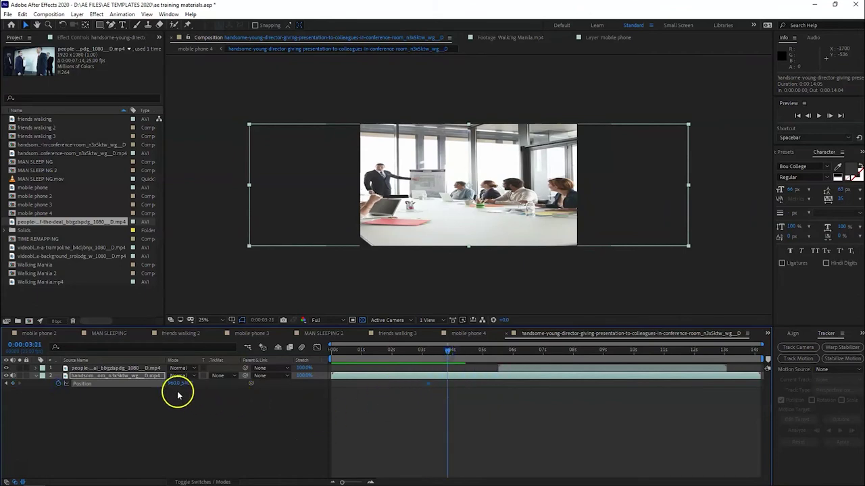
pyautogui.moveTo(172, 384); pyautogui.dragTo(163, 383)
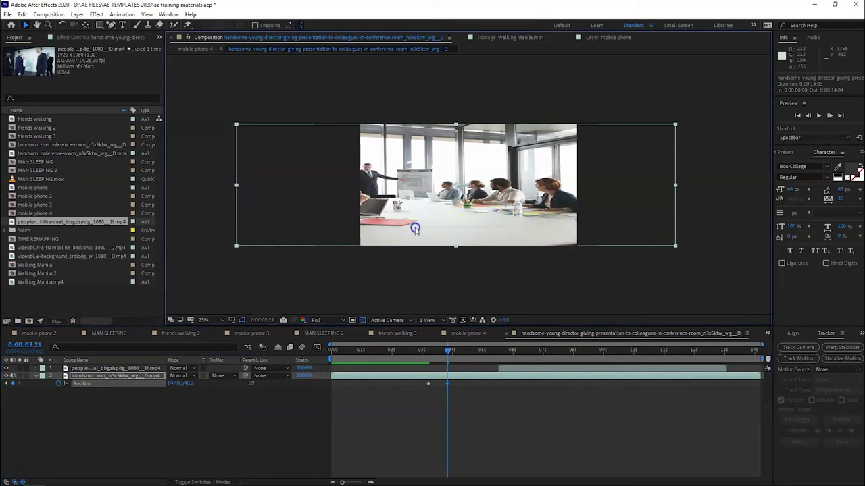
pyautogui.moveTo(546, 230); pyautogui.dragTo(225, 239)
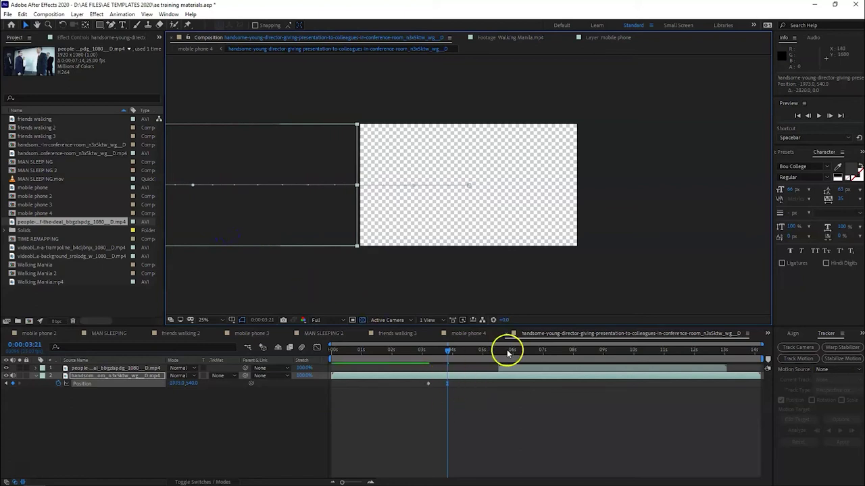
# - Start the handshake clip earlier and keyframe its Position from X 3075 to 960
pyautogui.moveTo(514, 372); pyautogui.dragTo(442, 371)
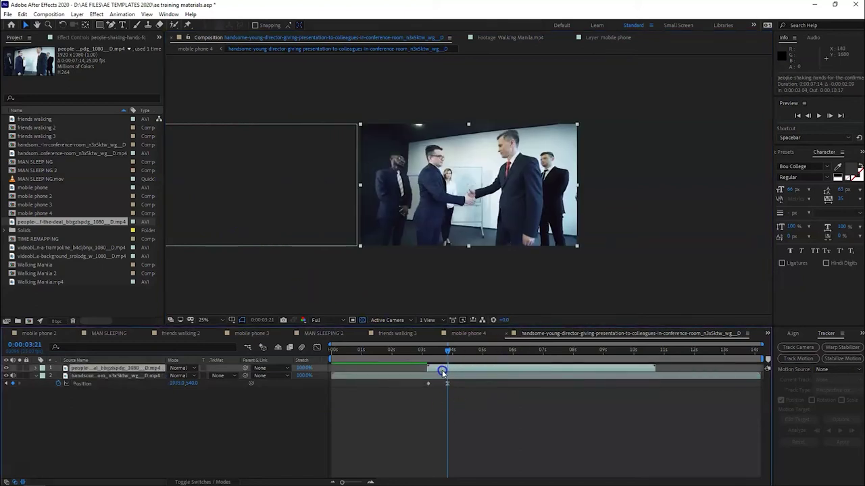
pyautogui.press('i')
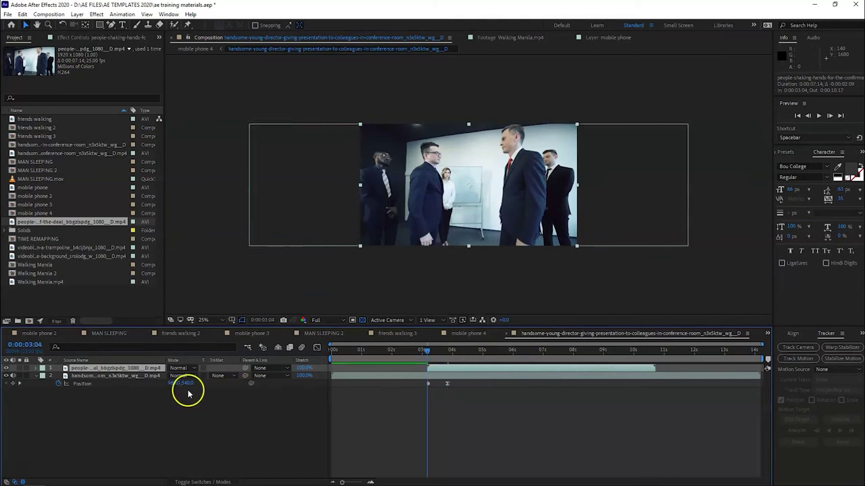
pyautogui.press('p')
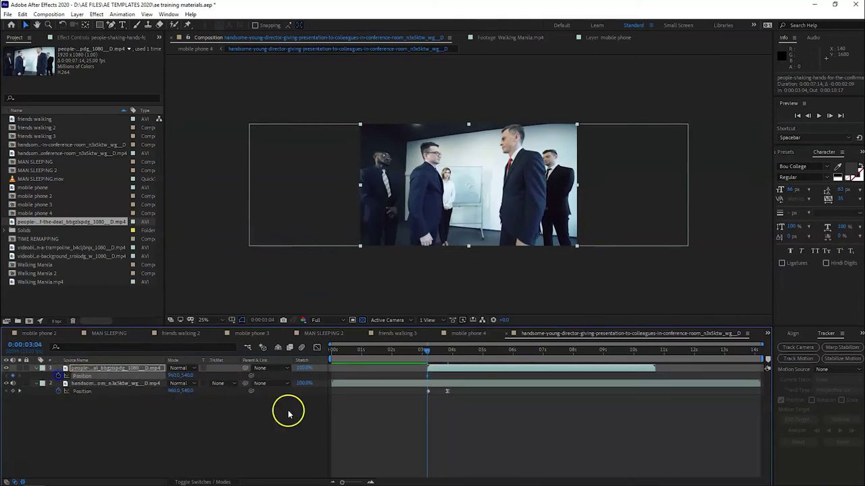
pyautogui.moveTo(443, 356); pyautogui.dragTo(448, 359)
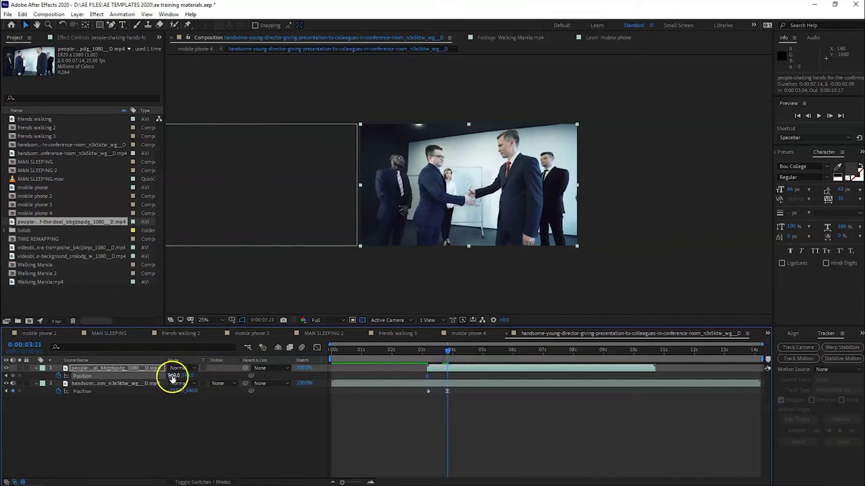
pyautogui.moveTo(174, 376); pyautogui.dragTo(508, 401)
pyautogui.moveTo(172, 375); pyautogui.dragTo(609, 406)
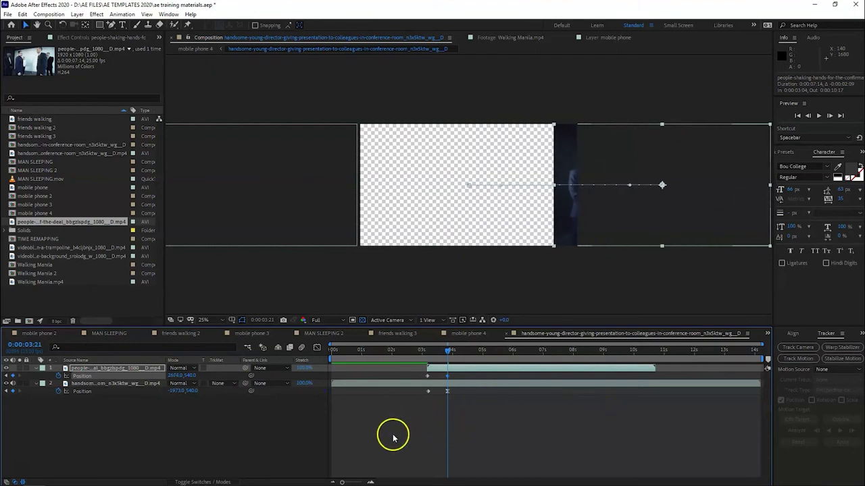
pyautogui.moveTo(193, 376); pyautogui.dragTo(527, 450)
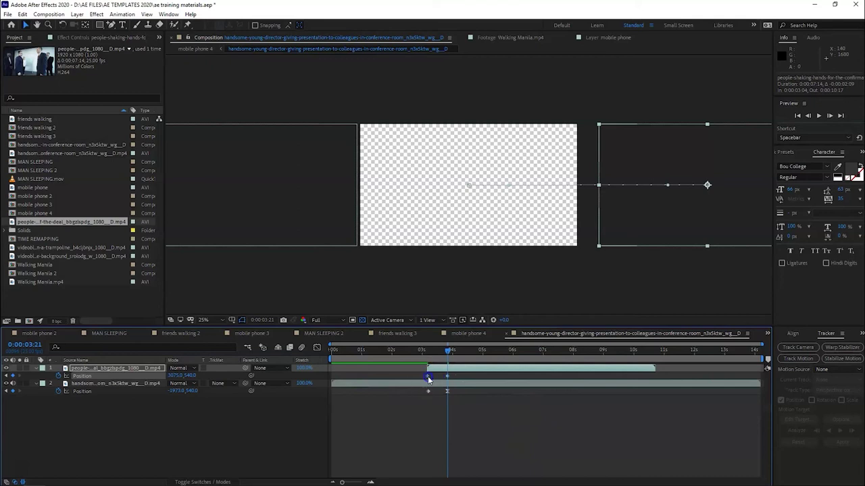
pyautogui.moveTo(447, 376)
pyautogui.mouseDown()
pyautogui.moveTo(432, 391)
pyautogui.moveTo(449, 379)
pyautogui.mouseUp()
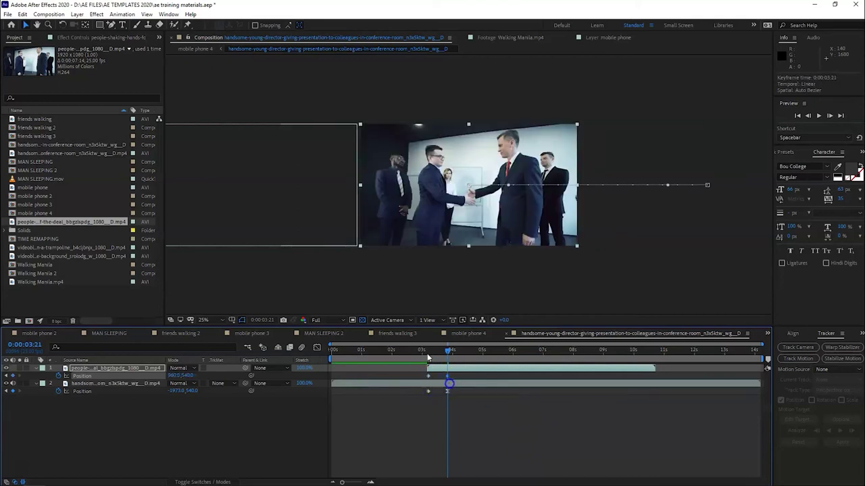
# - Check the transition frames around 0:00:03:08, then return to mobile phone 4
pyautogui.moveTo(429, 352)
pyautogui.mouseDown()
pyautogui.moveTo(426, 361)
pyautogui.moveTo(431, 352)
pyautogui.mouseUp()
pyautogui.click(448, 385)
pyautogui.click(448, 376)
pyautogui.click(472, 389)
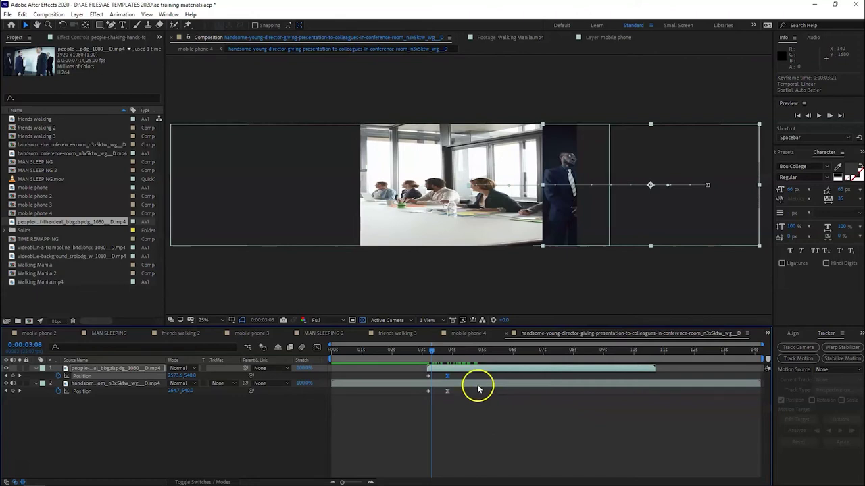
pyautogui.click(466, 335)
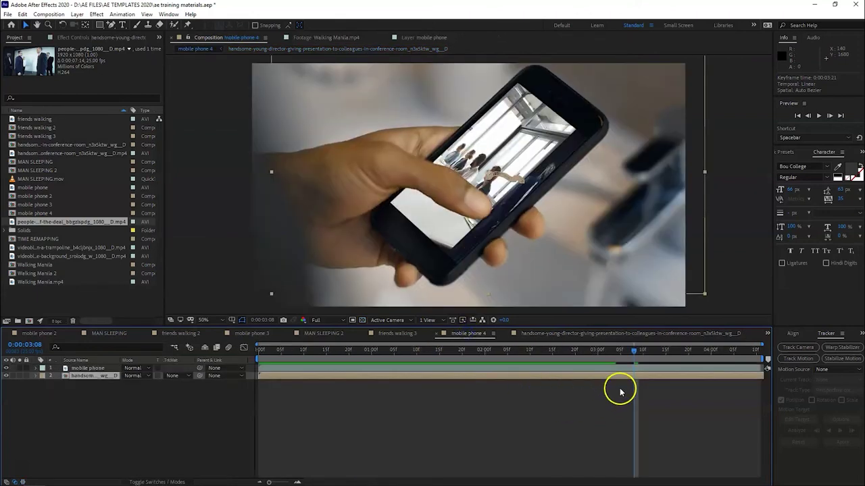
# - Shift the transition's Position keyframes later in the conference-room precomp
pyautogui.moveTo(633, 368)
pyautogui.mouseDown()
pyautogui.moveTo(696, 366)
pyautogui.moveTo(644, 370)
pyautogui.mouseUp()
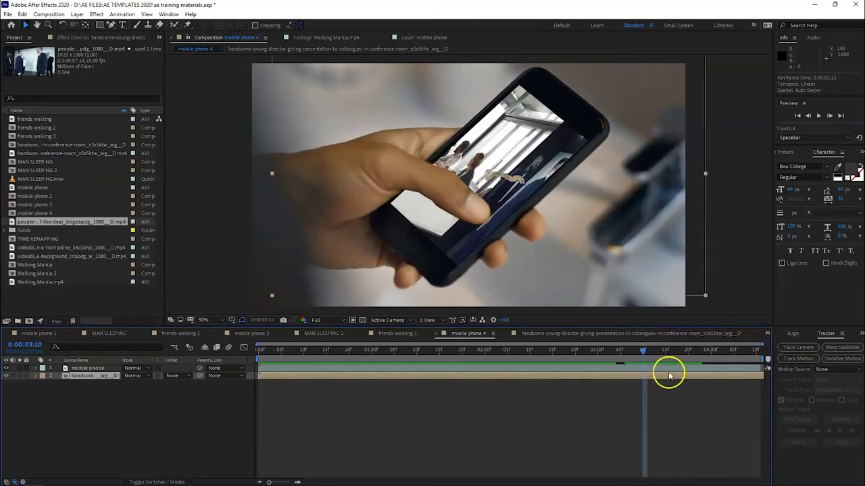
pyautogui.doubleClick(666, 379)
pyautogui.moveTo(463, 401); pyautogui.dragTo(426, 379)
pyautogui.press('p')
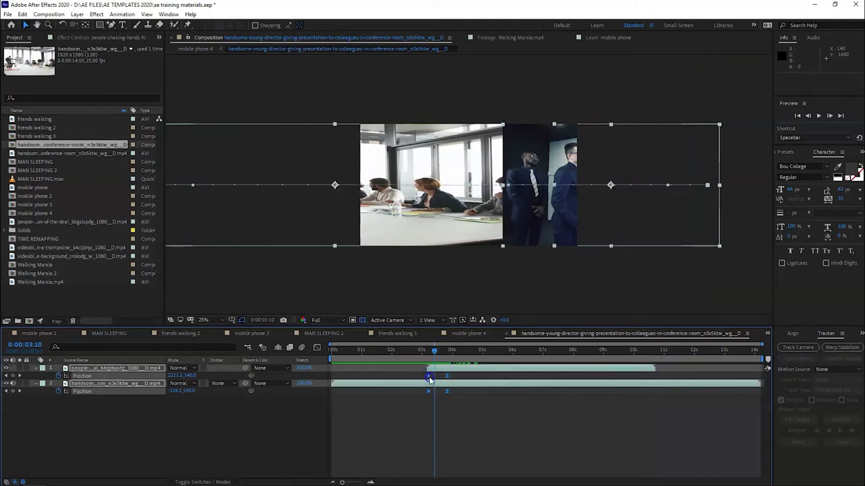
pyautogui.moveTo(430, 381); pyautogui.dragTo(436, 380)
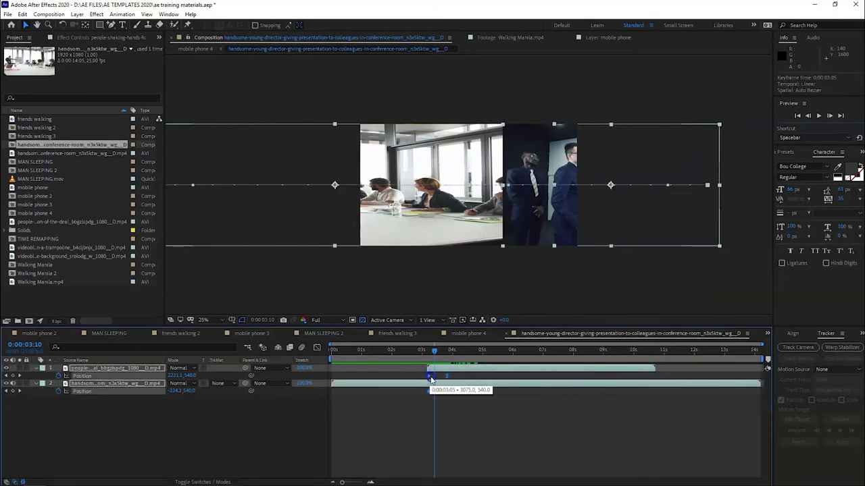
pyautogui.click(466, 333)
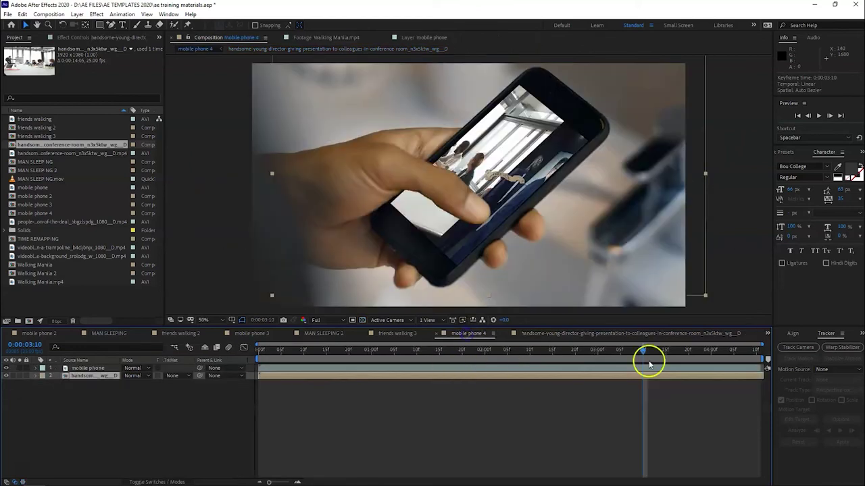
# - Preview mobile phone 4 up to 0:00:04:00 to confirm the handshake fills the phone screen
pyautogui.moveTo(645, 351)
pyautogui.mouseDown()
pyautogui.moveTo(738, 367)
pyautogui.moveTo(656, 368)
pyautogui.mouseUp()
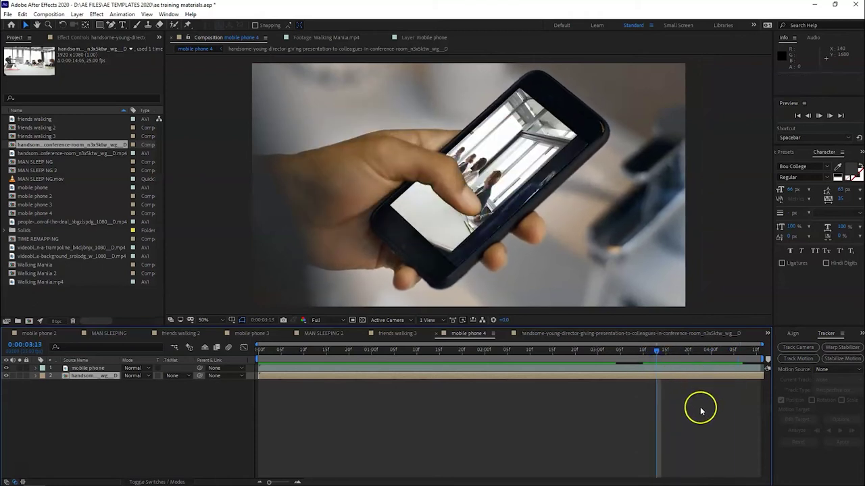
pyautogui.press('space')
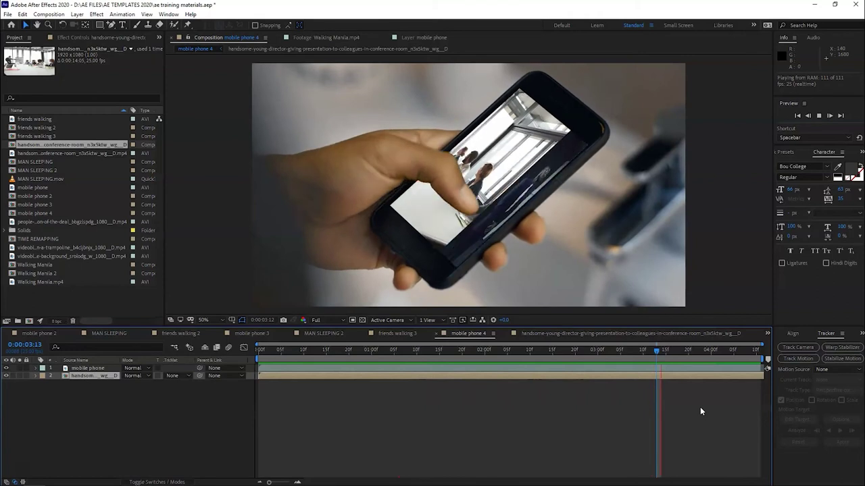
pyautogui.click(711, 363)
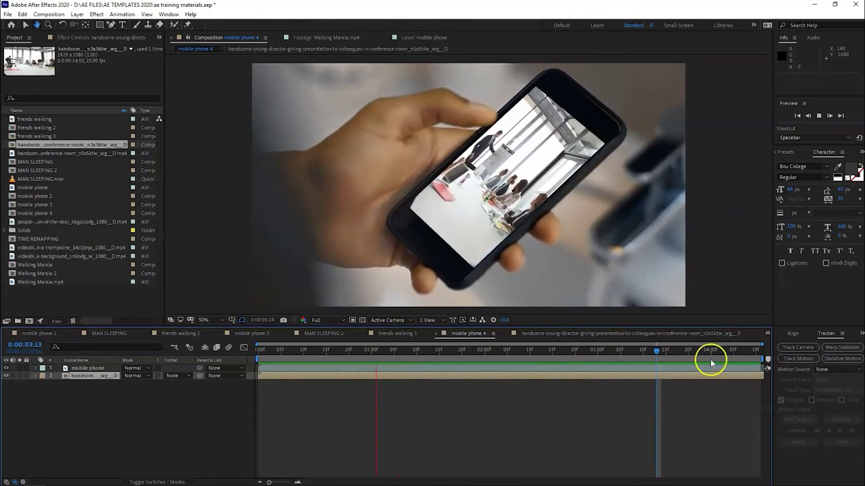
pyautogui.click(653, 355)
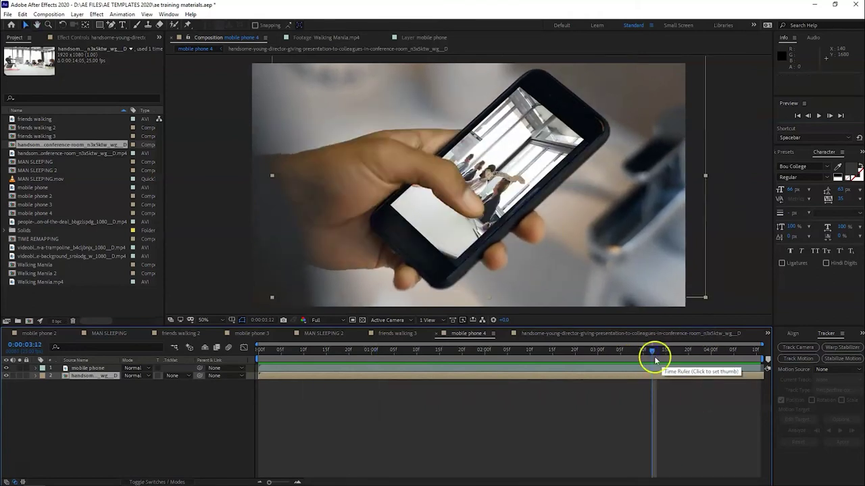
pyautogui.moveTo(655, 360); pyautogui.dragTo(696, 355)
pyautogui.press('space')
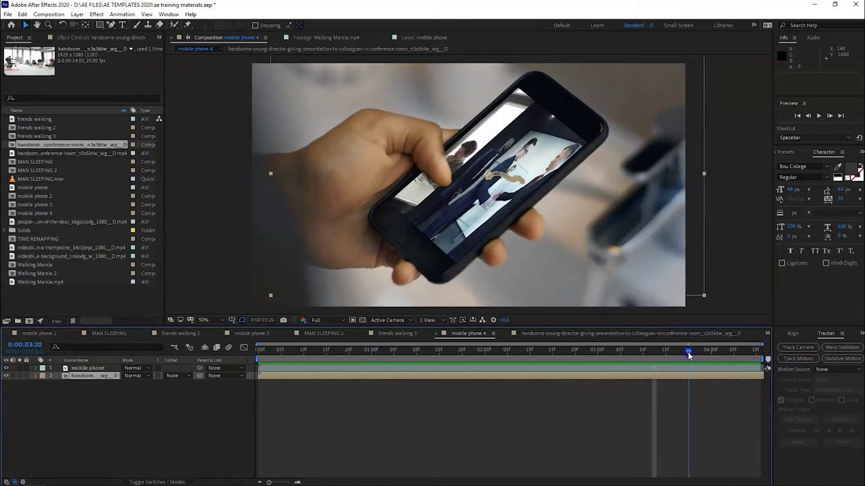
pyautogui.click(694, 370)
pyautogui.click(460, 368)
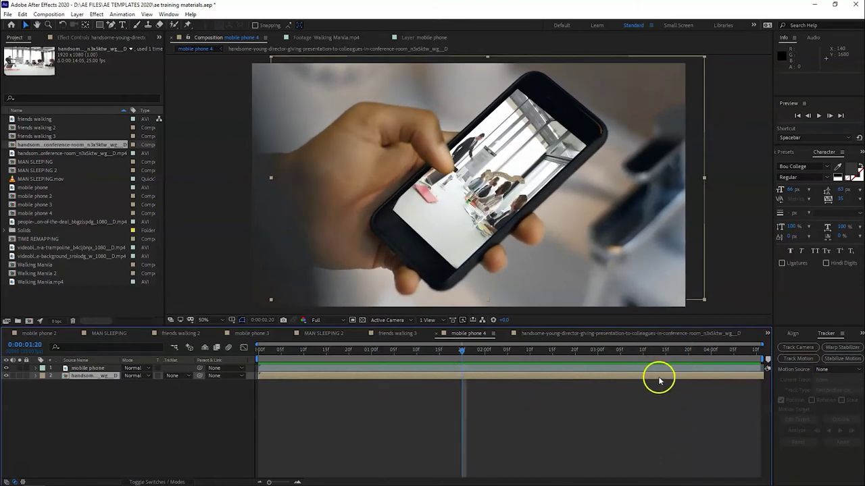
pyautogui.moveTo(629, 351); pyautogui.dragTo(709, 350)
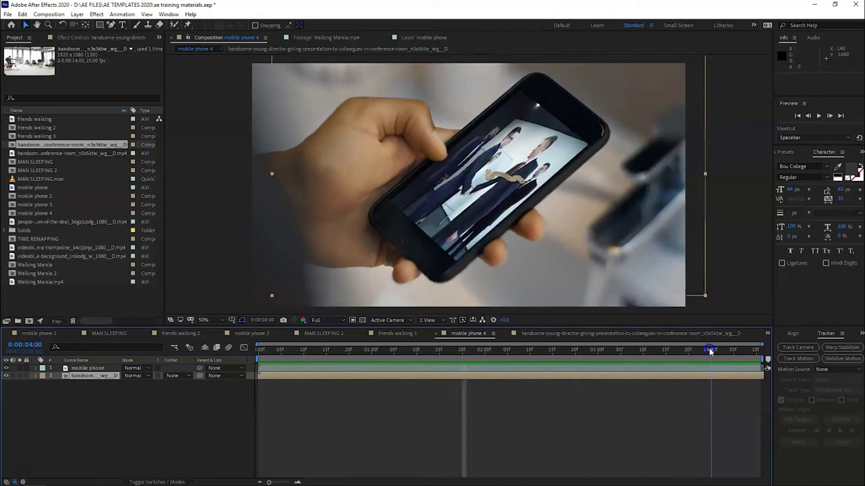
pyautogui.click(691, 379)
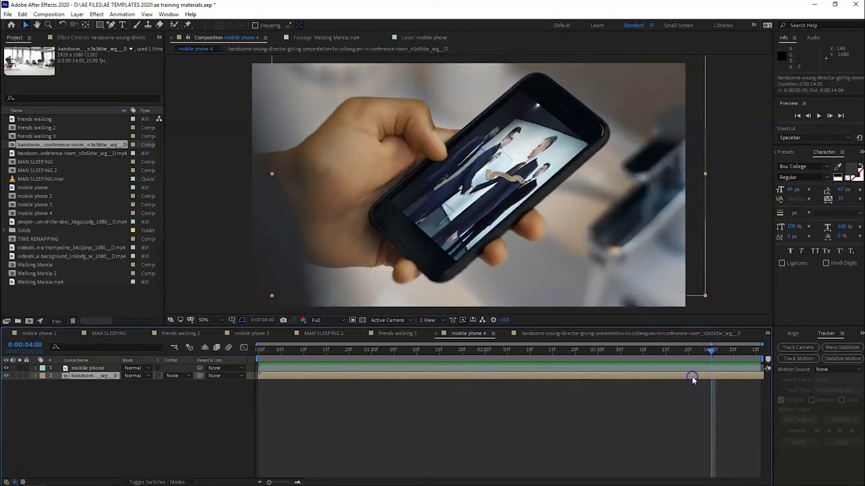
# - Stretch the handshake clip to 110% width and preview the slide-in around 0:00:03:04
pyautogui.doubleClick(680, 374)
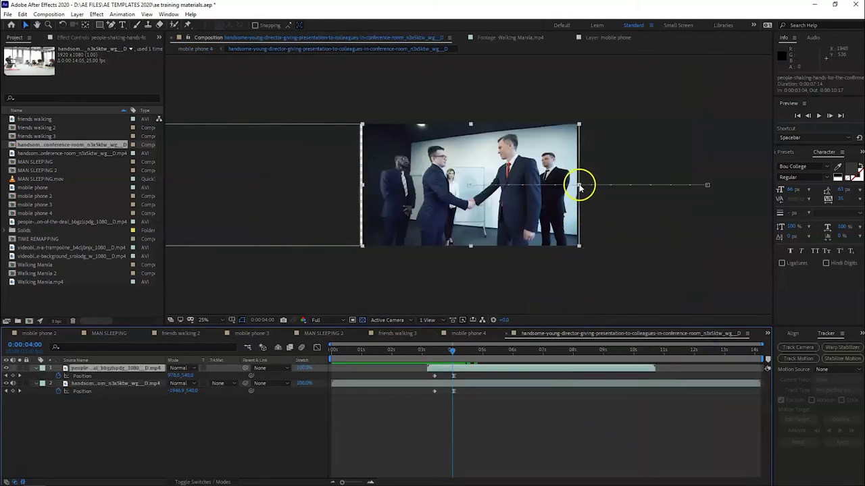
pyautogui.moveTo(578, 187); pyautogui.dragTo(698, 199)
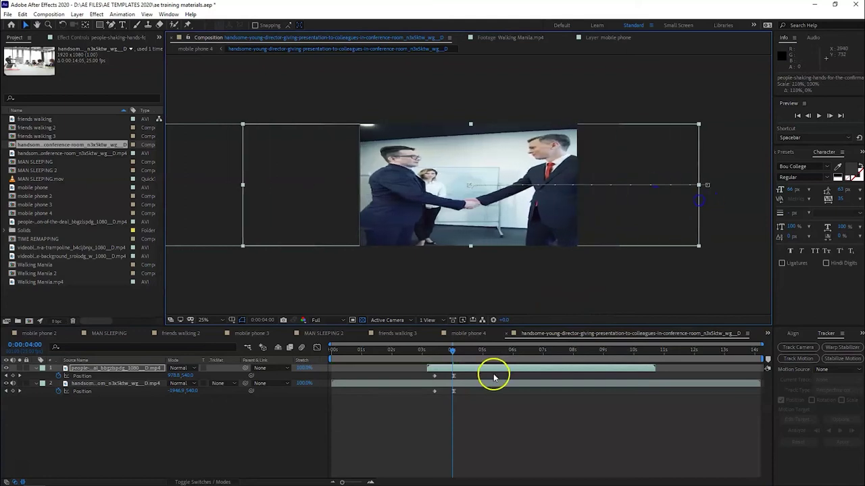
pyautogui.click(468, 333)
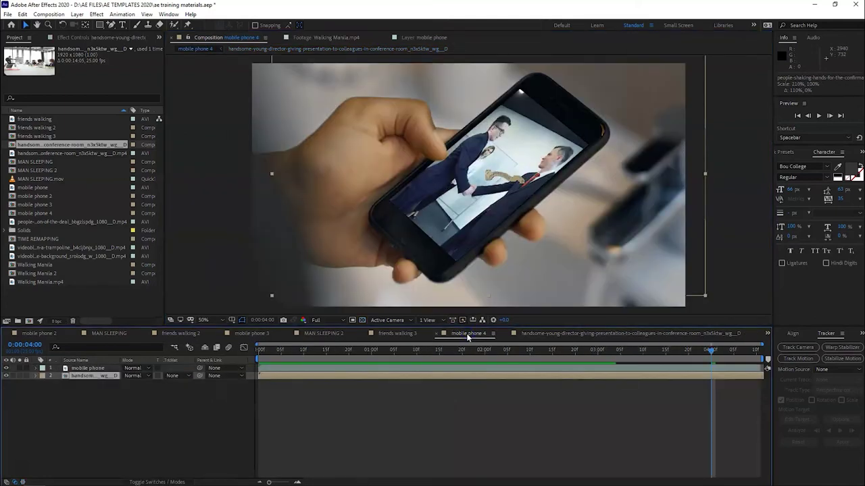
pyautogui.press('space')
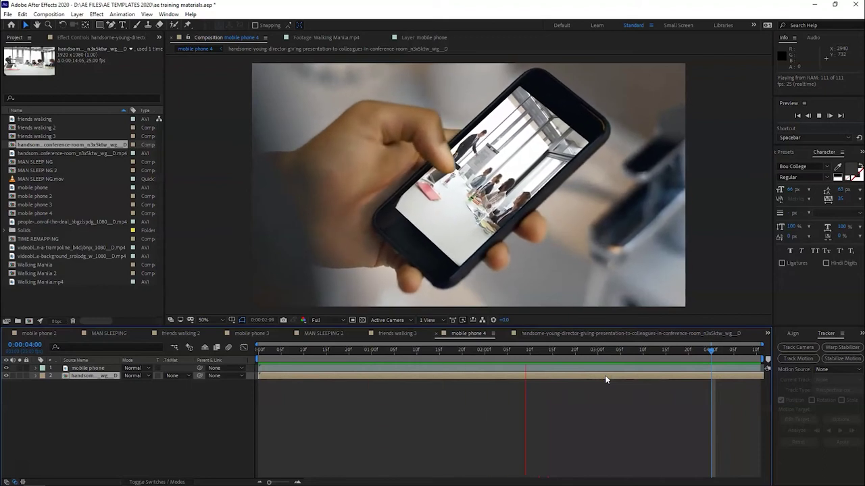
pyautogui.moveTo(613, 343); pyautogui.dragTo(585, 358)
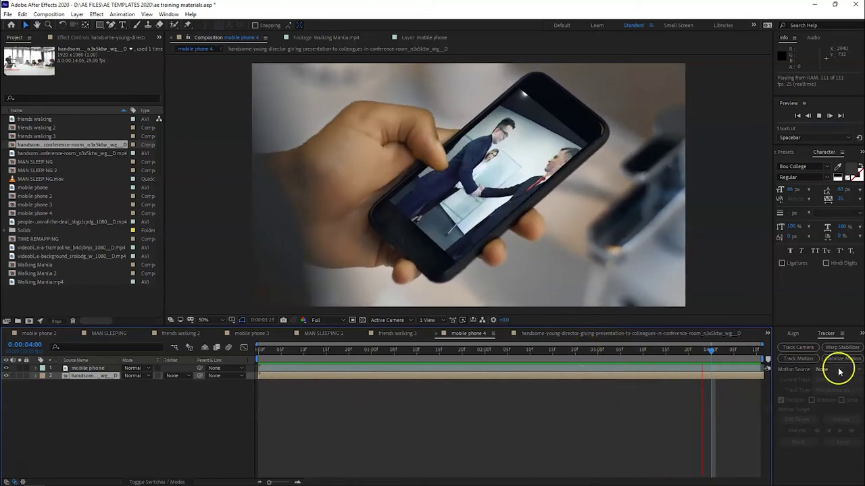
pyautogui.click(804, 351)
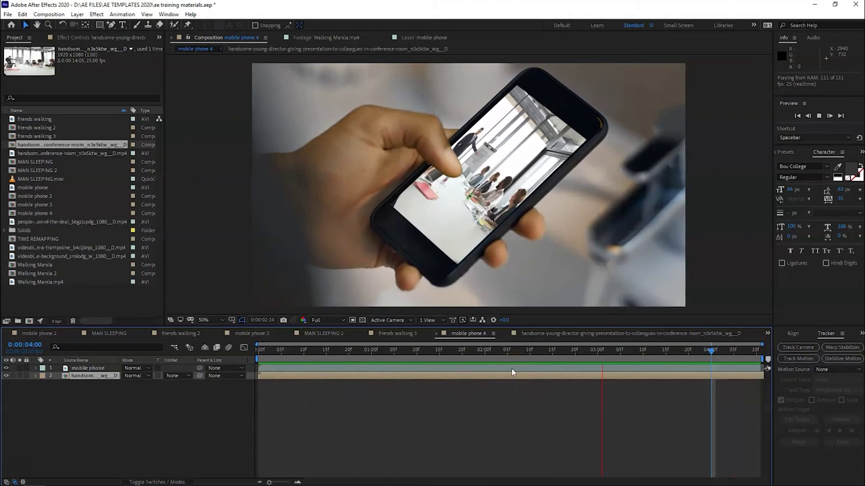
pyautogui.click(662, 349)
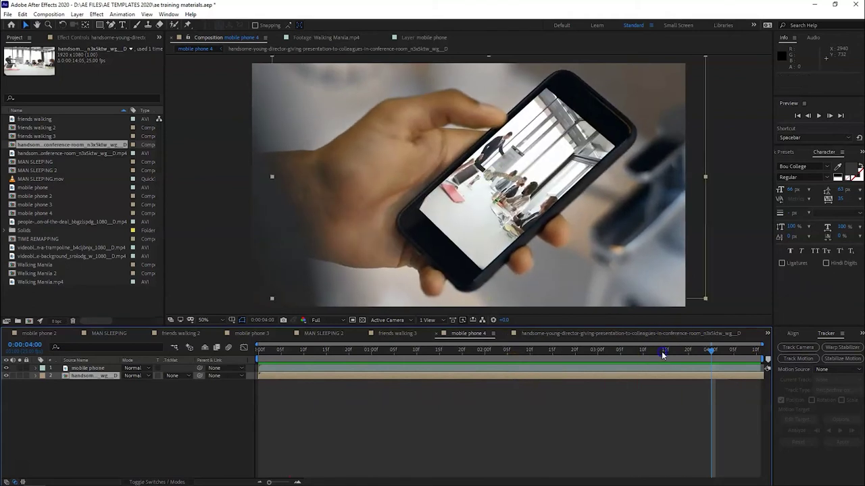
pyautogui.moveTo(669, 354); pyautogui.dragTo(615, 363)
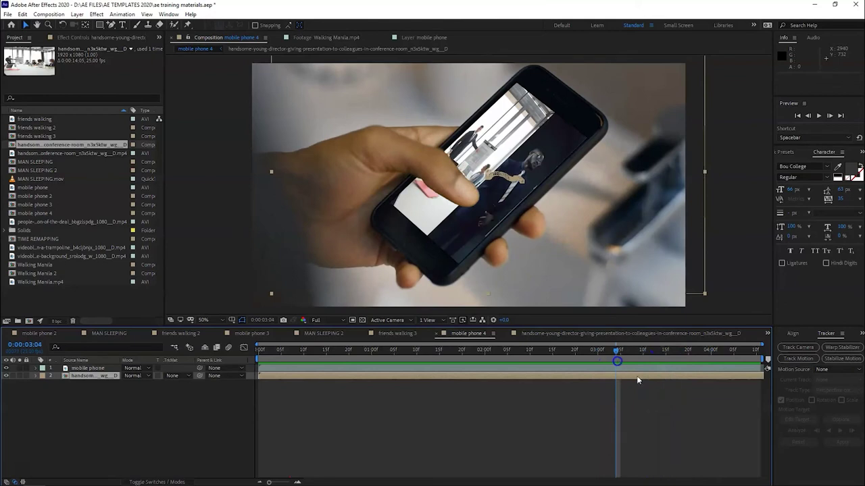
# - Set the handshake clip's first Position keyframe at 0:00:03:10 to 3949, 540, off-frame right
pyautogui.doubleClick(620, 380)
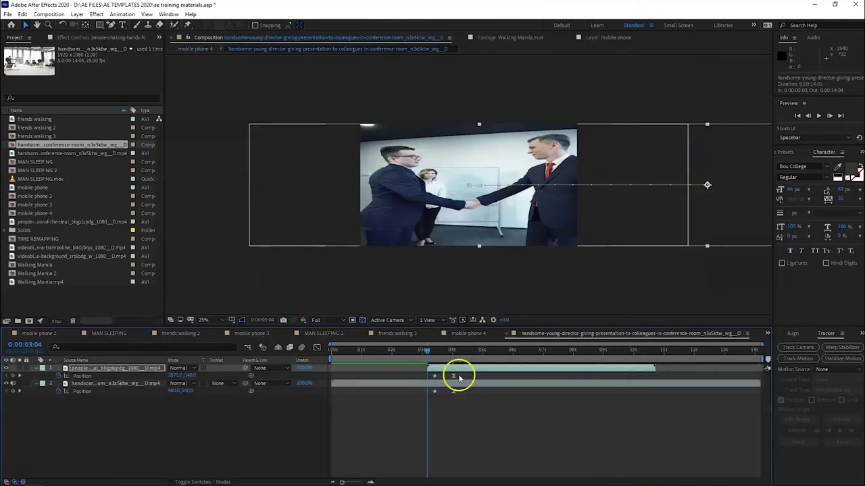
pyautogui.scroll(3, 456, 372)
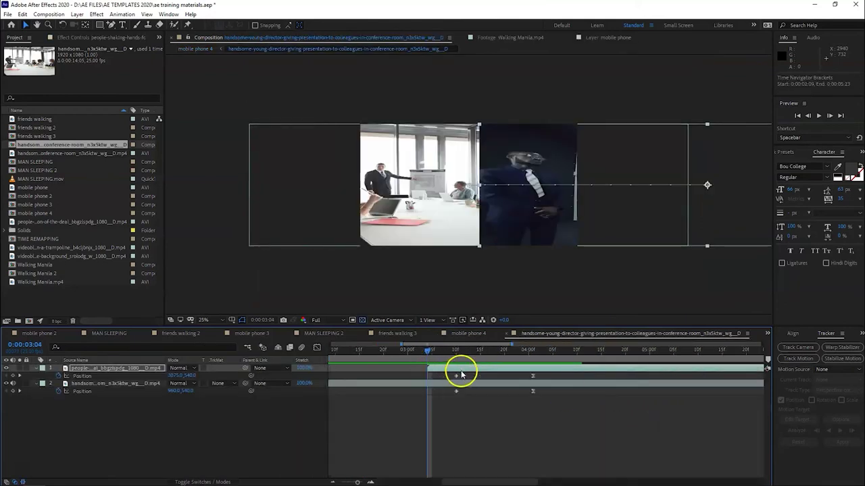
pyautogui.click(458, 377)
pyautogui.click(451, 350)
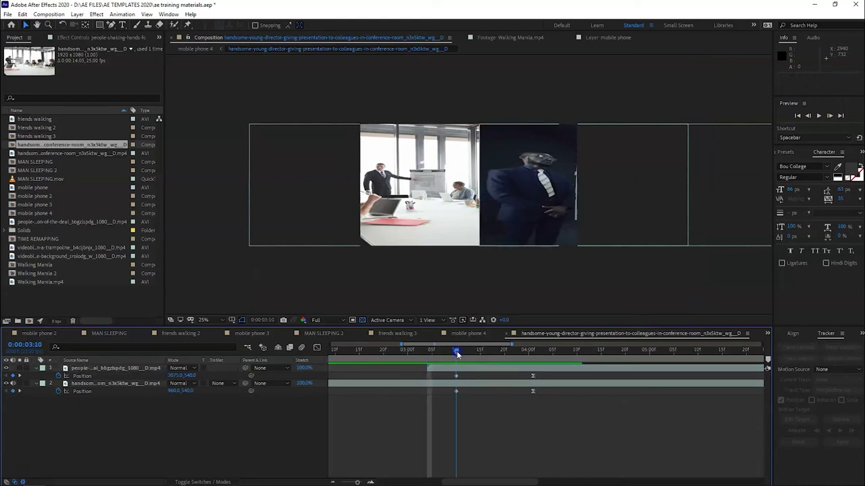
pyautogui.moveTo(451, 353); pyautogui.dragTo(456, 350)
pyautogui.click(460, 375)
pyautogui.click(432, 370)
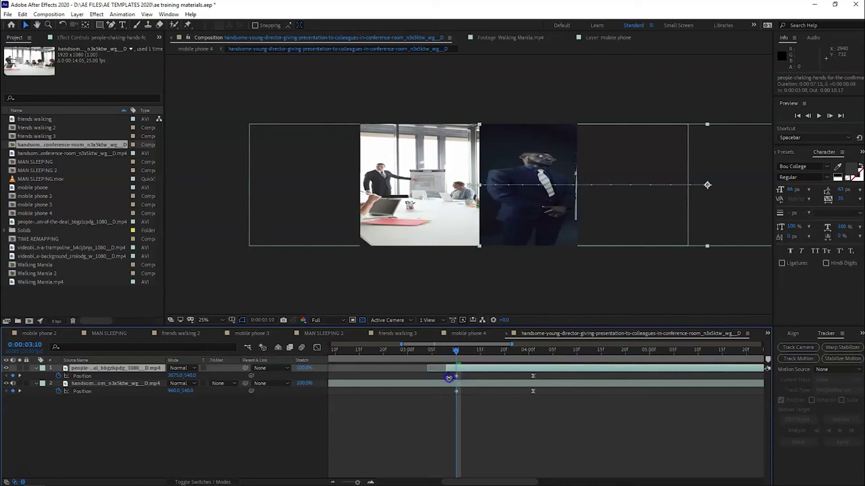
pyautogui.click(461, 372)
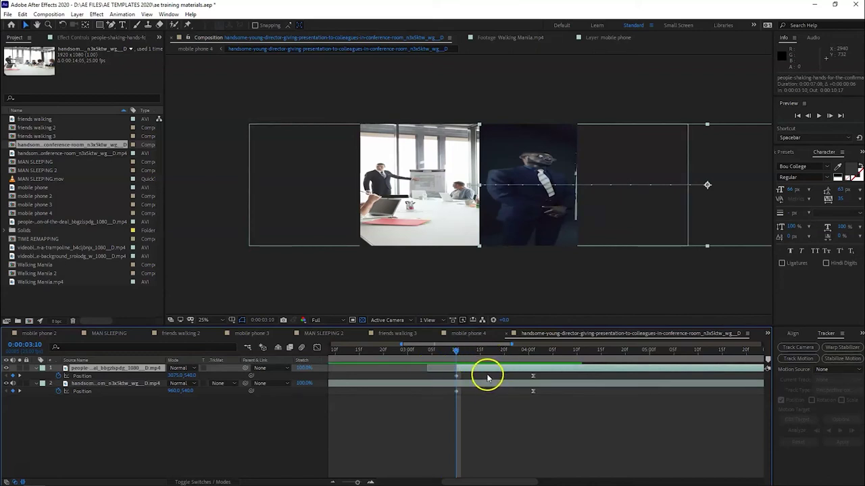
pyautogui.click(484, 382)
pyautogui.moveTo(176, 374); pyautogui.dragTo(566, 385)
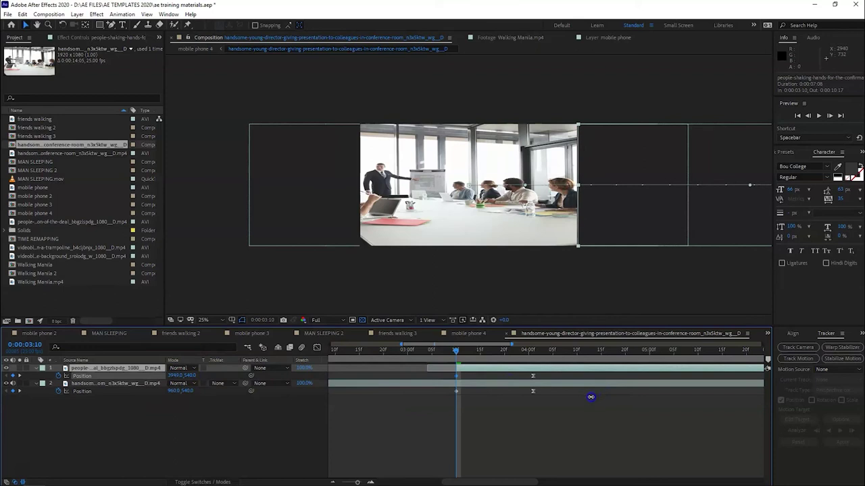
pyautogui.click(466, 334)
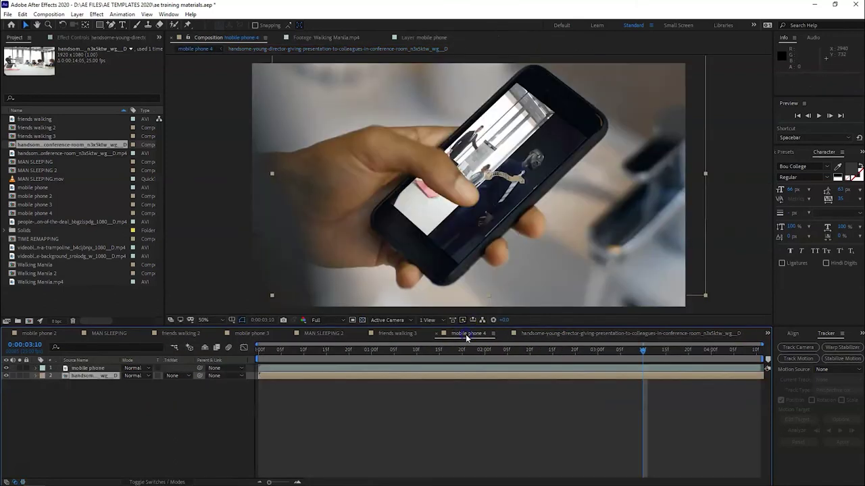
pyautogui.press('space')
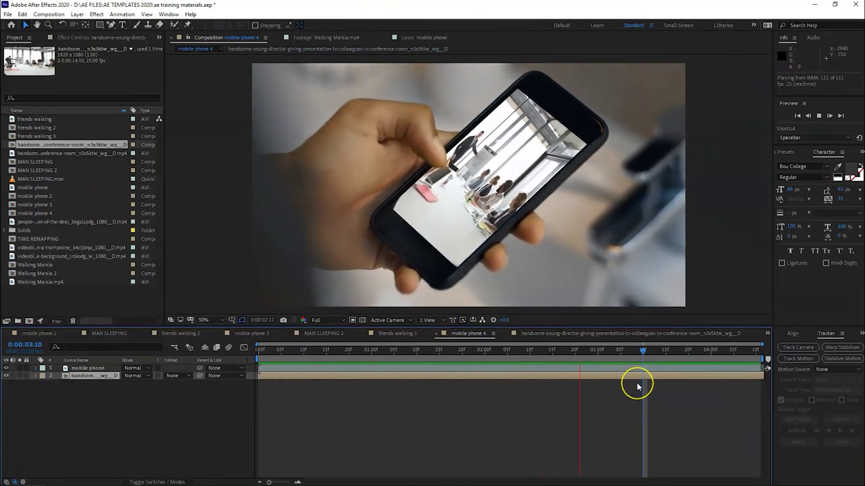
pyautogui.moveTo(639, 373); pyautogui.dragTo(705, 373)
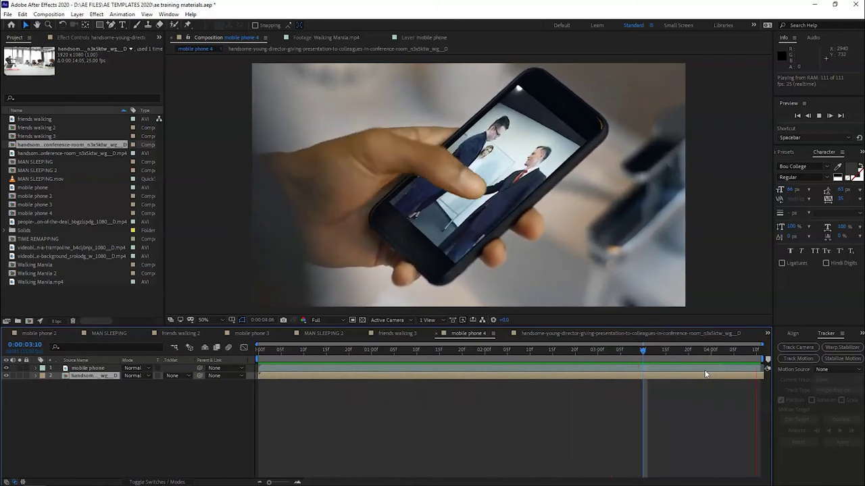
pyautogui.click(696, 371)
pyautogui.click(629, 356)
pyautogui.click(503, 377)
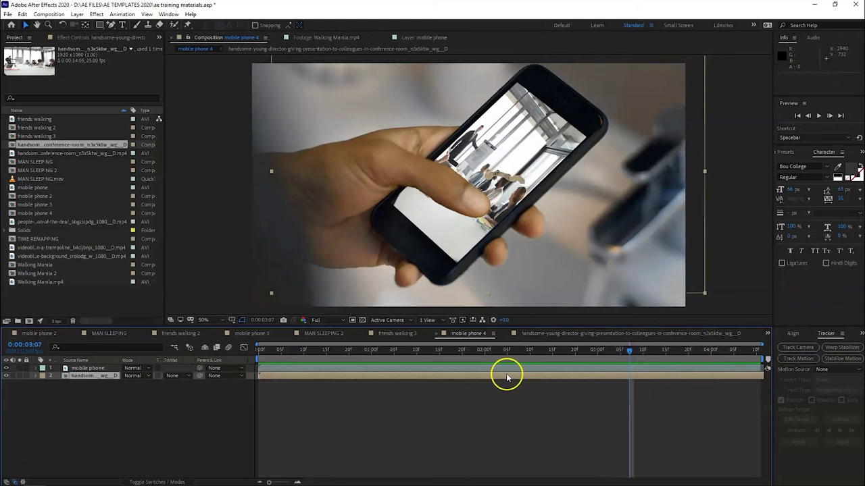
pyautogui.click(410, 370)
pyautogui.keyDown('shift'); pyautogui.click(407, 376); pyautogui.keyUp('shift')
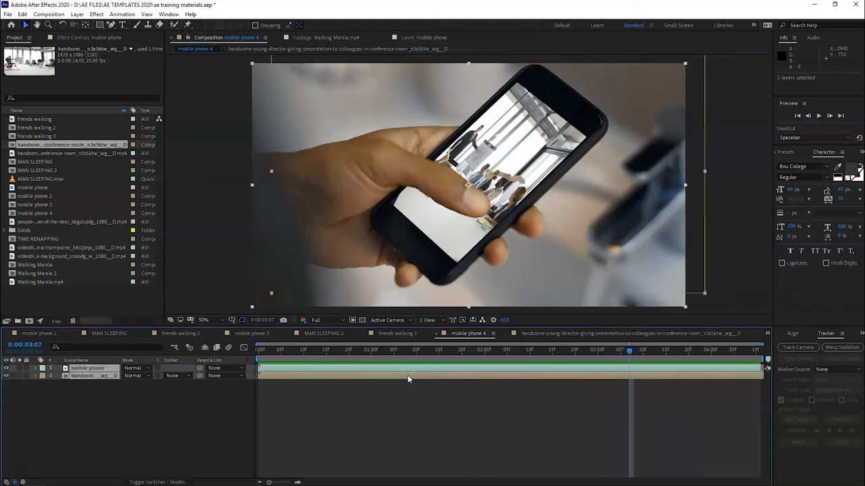
# - Delete both layers from mobile phone 4 and look over the project footage items
pyautogui.press('Delete')
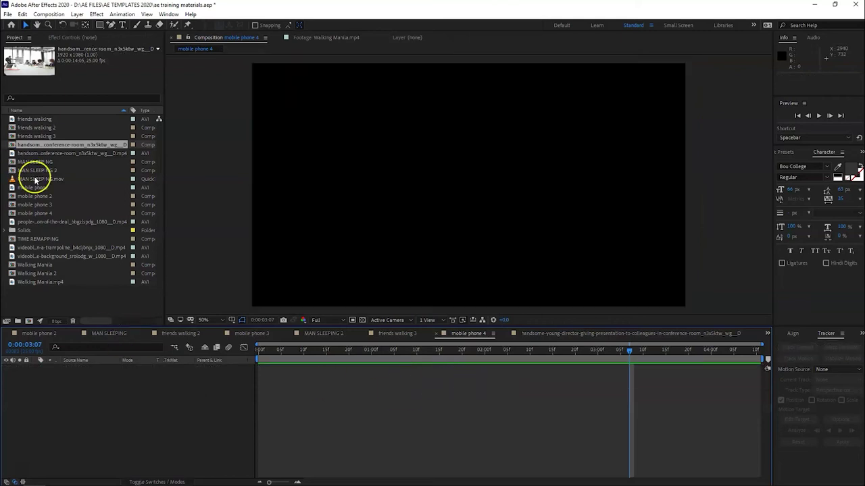
pyautogui.click(33, 274)
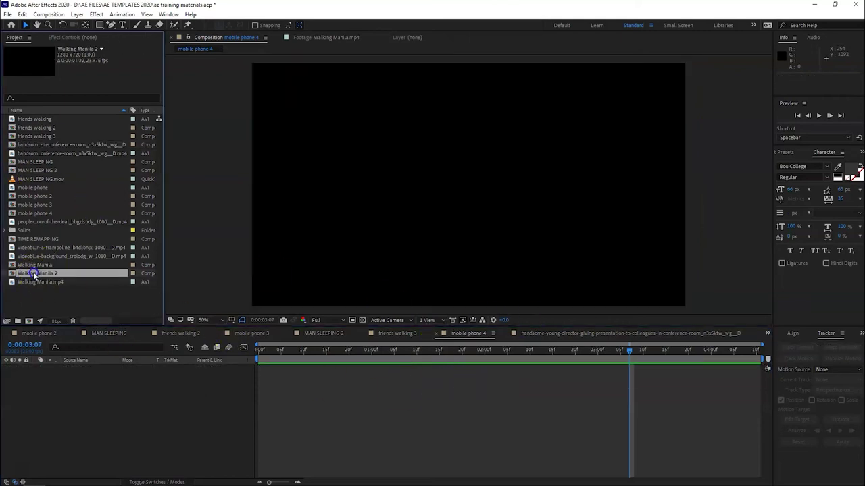
pyautogui.click(24, 223)
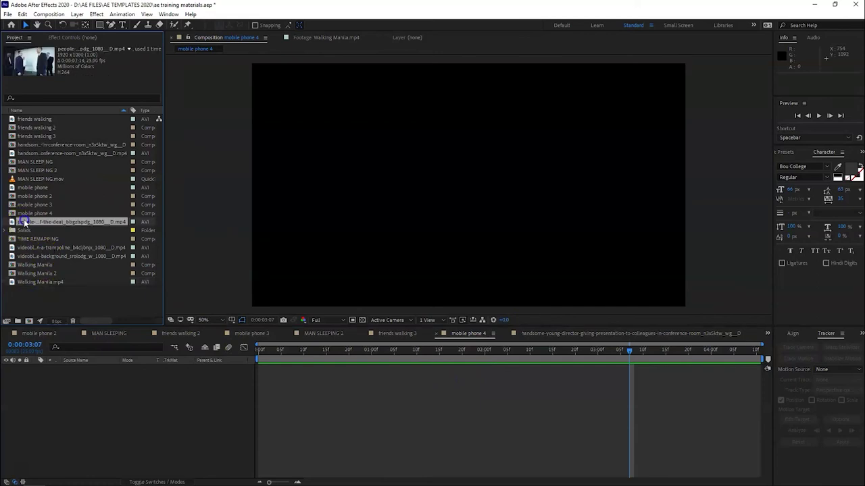
pyautogui.moveTo(21, 153); pyautogui.dragTo(29, 188)
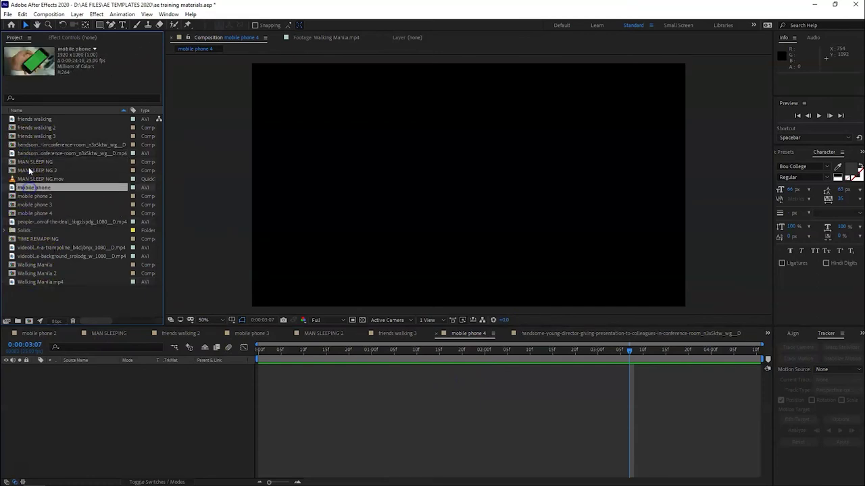
pyautogui.click(30, 121)
# - Create a new composition from the videoblocks backstage dolly footage
pyautogui.click(30, 137)
pyautogui.click(31, 154)
pyautogui.click(32, 170)
pyautogui.click(35, 196)
pyautogui.click(32, 187)
pyautogui.click(29, 223)
pyautogui.click(27, 239)
pyautogui.click(31, 249)
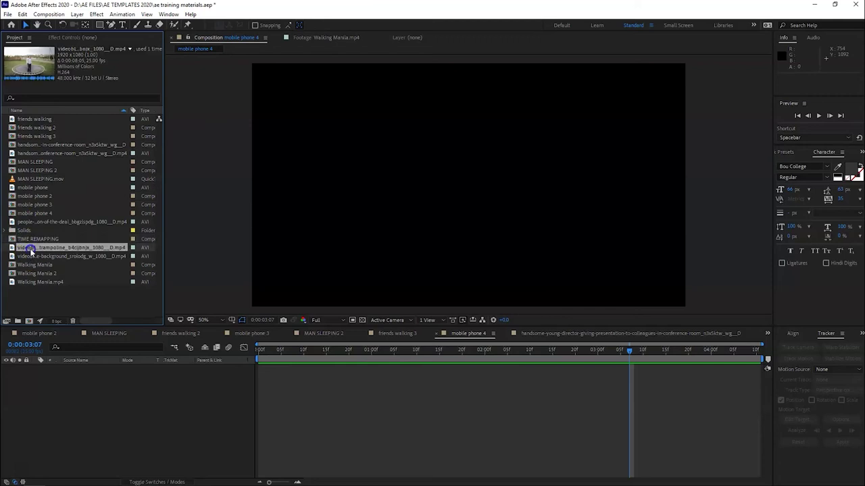
pyautogui.click(30, 256)
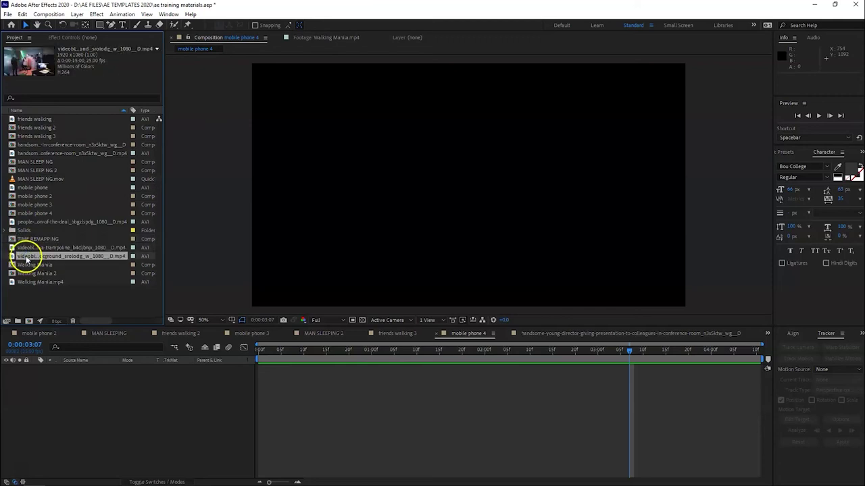
pyautogui.moveTo(30, 256); pyautogui.dragTo(28, 321)
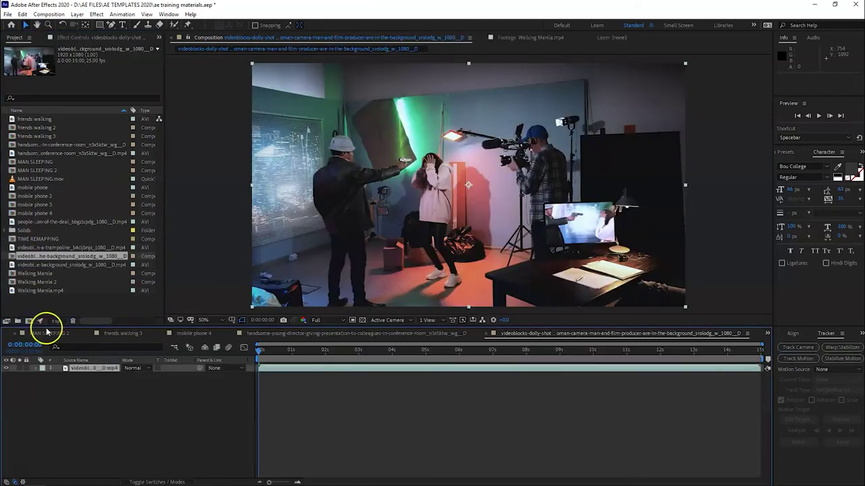
pyautogui.moveTo(272, 356)
pyautogui.mouseDown()
pyautogui.moveTo(562, 361)
pyautogui.moveTo(239, 355)
pyautogui.moveTo(527, 370)
pyautogui.mouseUp()
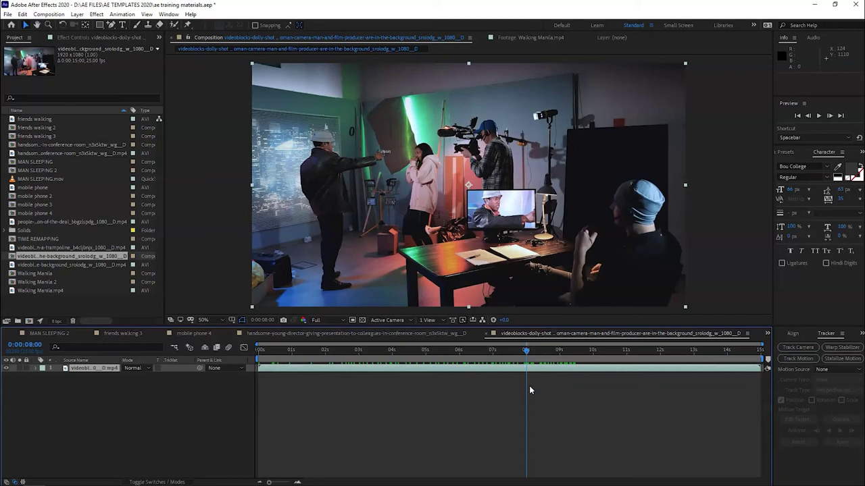
# - Trim the dolly composition to an 8-second work area
pyautogui.press('n')
pyautogui.rightClick(499, 357)
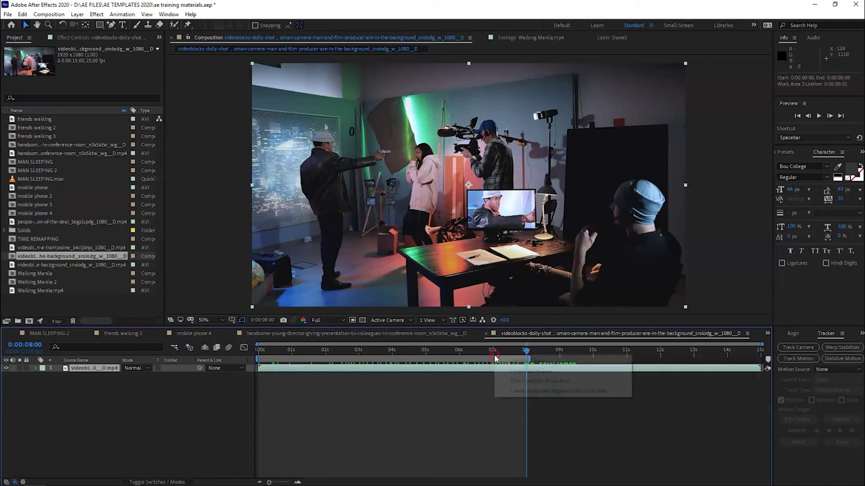
pyautogui.click(524, 381)
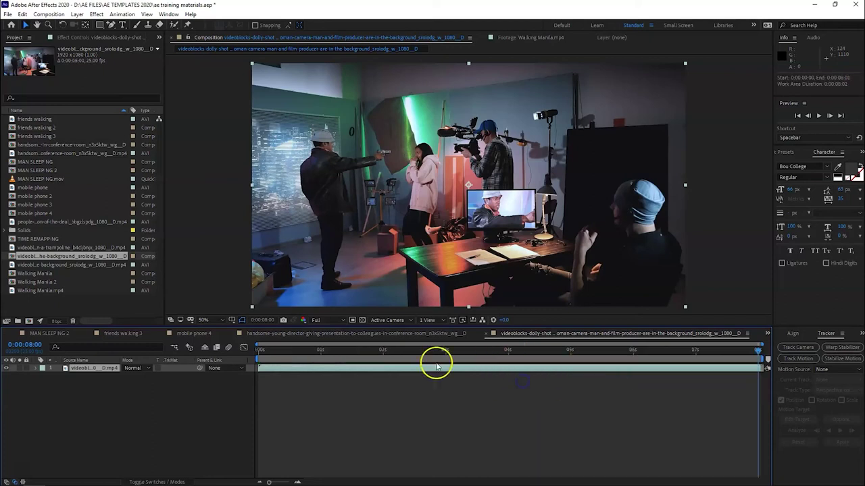
pyautogui.moveTo(283, 349)
pyautogui.mouseDown()
pyautogui.moveTo(725, 358)
pyautogui.moveTo(567, 358)
pyautogui.moveTo(712, 358)
pyautogui.moveTo(586, 364)
pyautogui.mouseUp()
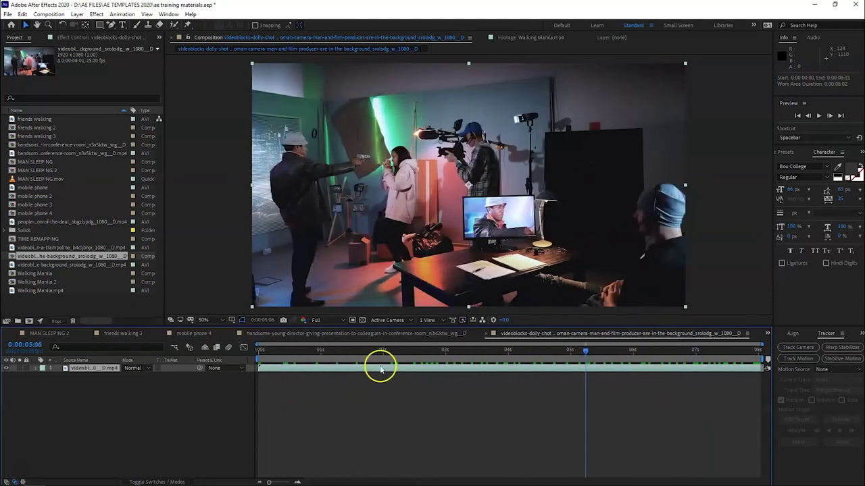
# - Scrub through the trimmed 0:00:08:01 clip to review the dolly movement
pyautogui.click(298, 350)
pyautogui.moveTo(300, 351); pyautogui.dragTo(496, 359)
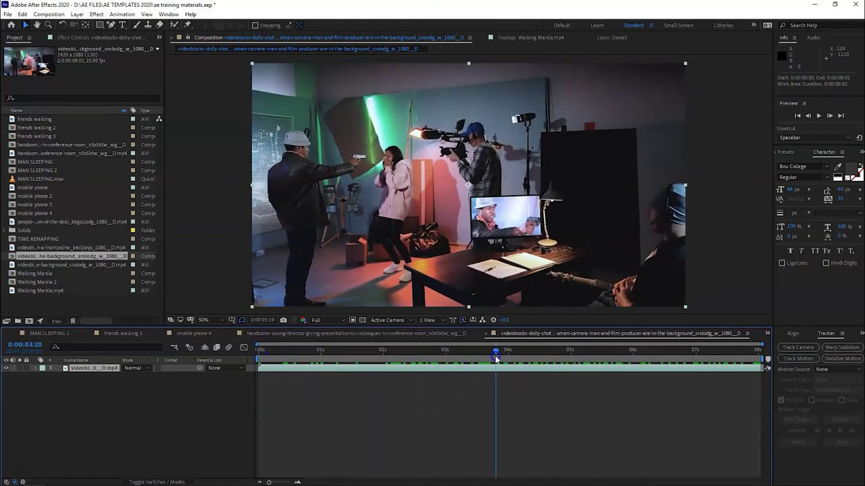
pyautogui.moveTo(287, 353)
pyautogui.mouseDown()
pyautogui.moveTo(697, 369)
pyautogui.moveTo(746, 359)
pyautogui.mouseUp()
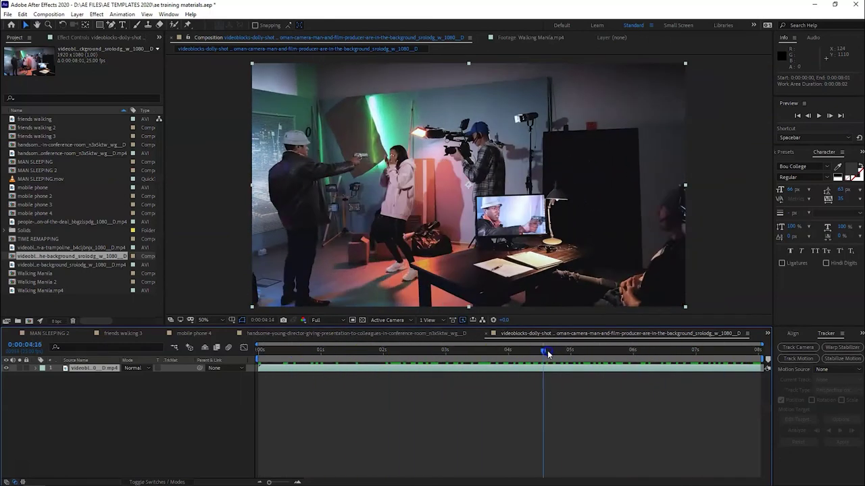
pyautogui.moveTo(746, 360); pyautogui.dragTo(557, 352)
pyautogui.moveTo(422, 352)
pyautogui.mouseDown()
pyautogui.moveTo(407, 356)
pyautogui.moveTo(418, 364)
pyautogui.mouseUp()
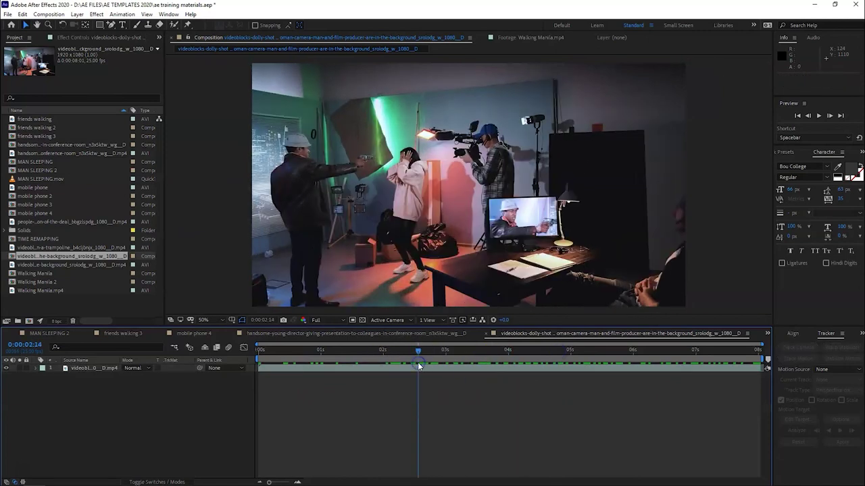
pyautogui.click(421, 376)
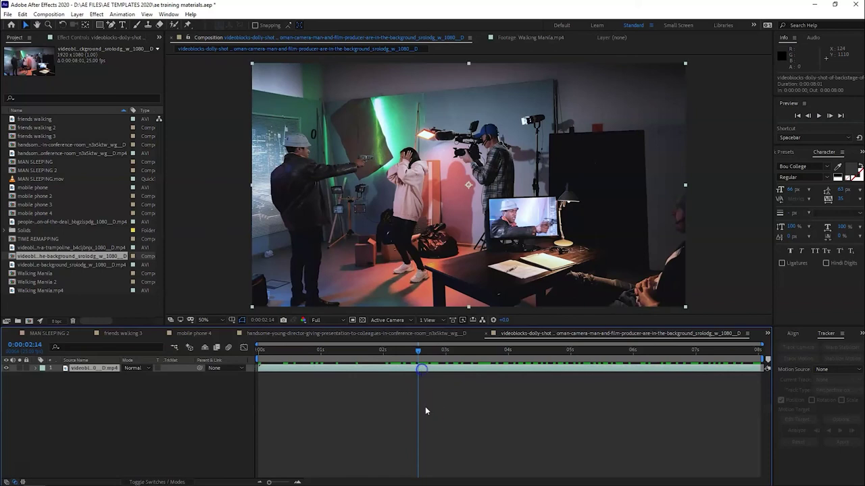
pyautogui.moveTo(477, 352)
pyautogui.mouseDown()
pyautogui.moveTo(611, 363)
pyautogui.moveTo(416, 358)
pyautogui.mouseUp()
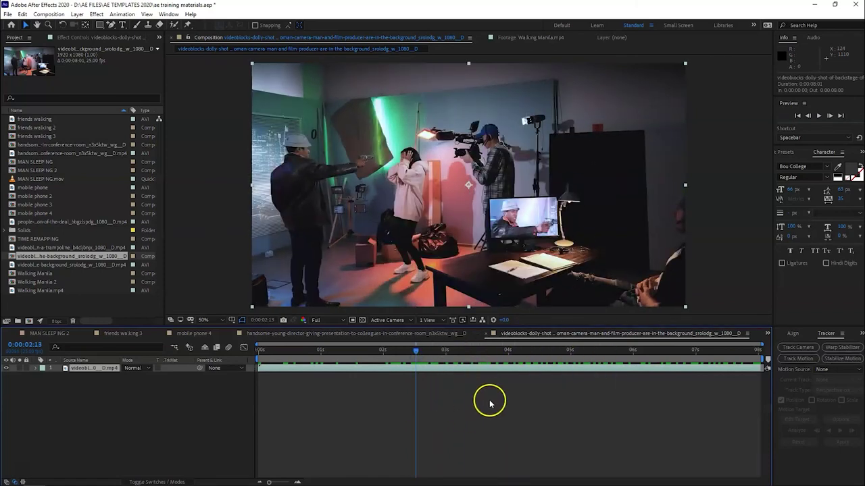
pyautogui.moveTo(443, 350); pyautogui.dragTo(482, 352)
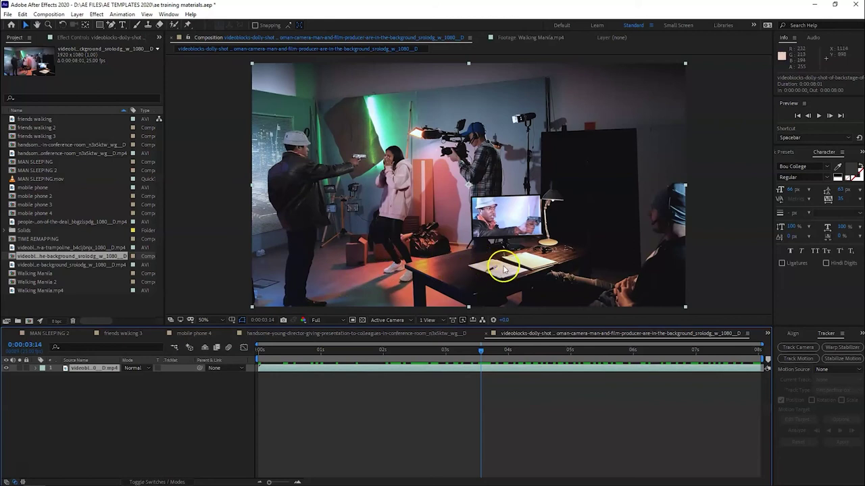
pyautogui.moveTo(478, 353); pyautogui.dragTo(555, 353)
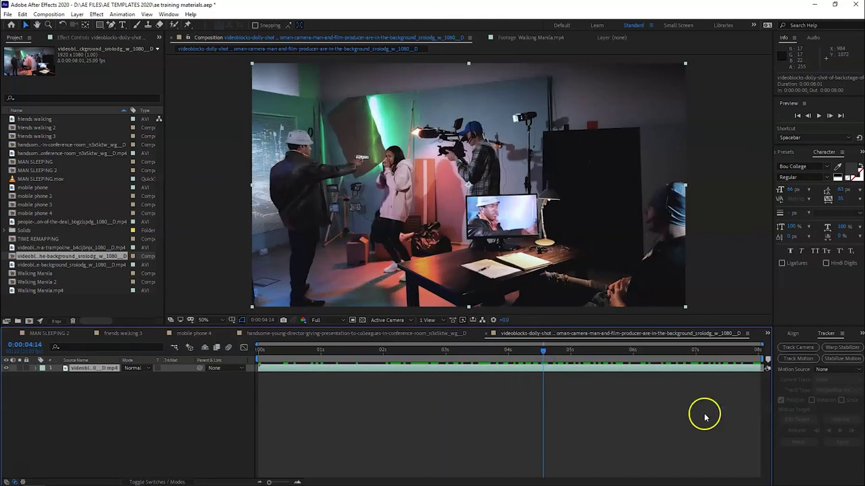
# - Apply Track & Stabilize > Track Camera to the backstage dolly footage layer
pyautogui.rightClick(474, 366)
pyautogui.moveTo(534, 263)
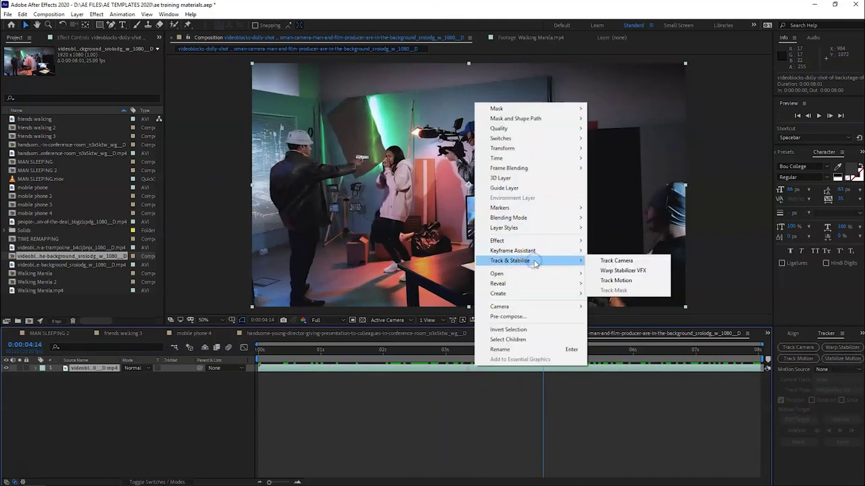
pyautogui.click(623, 262)
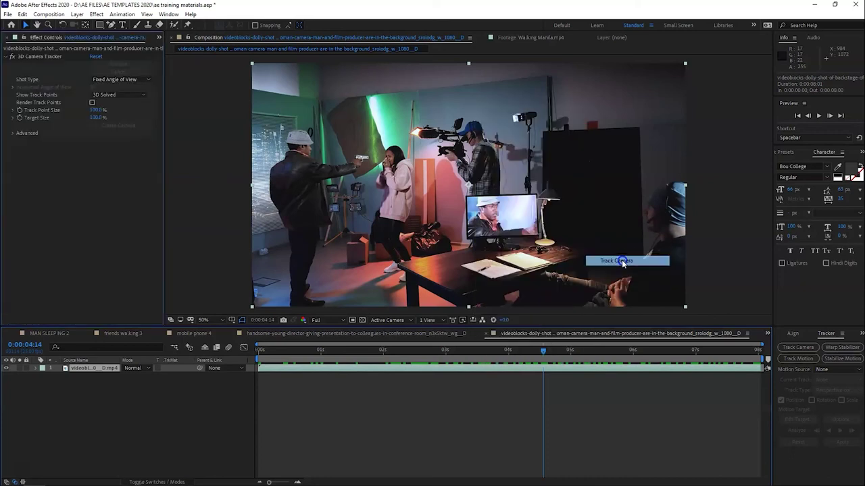
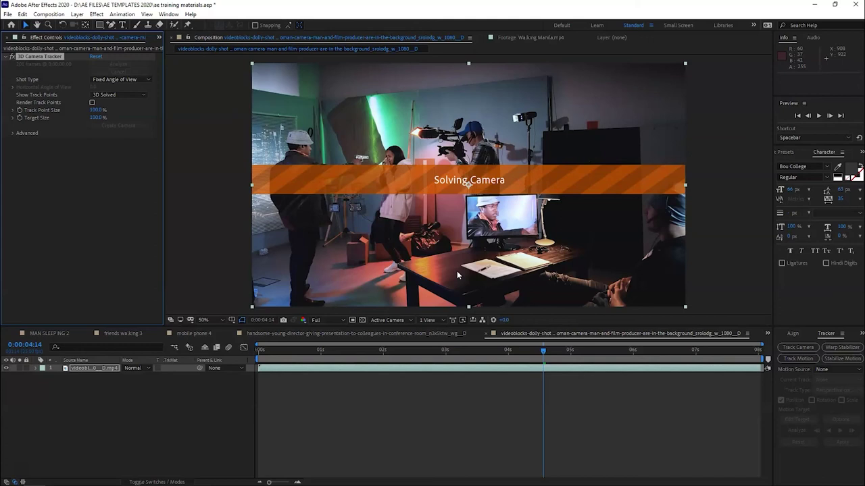
# - Once the camera solve finishes, select the tracked points on the tabletop
pyautogui.click(508, 249)
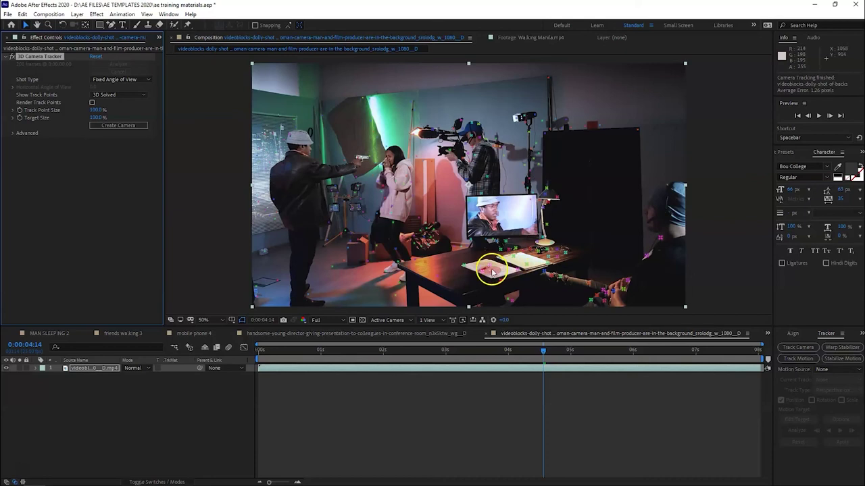
# - Create a text layer and tracker camera on the tabletop points, with the text 'the director'
pyautogui.rightClick(490, 274)
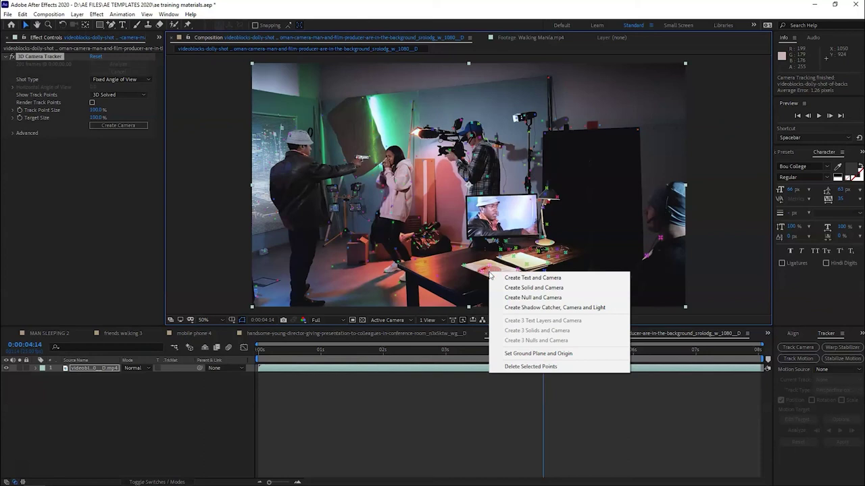
pyautogui.click(513, 278)
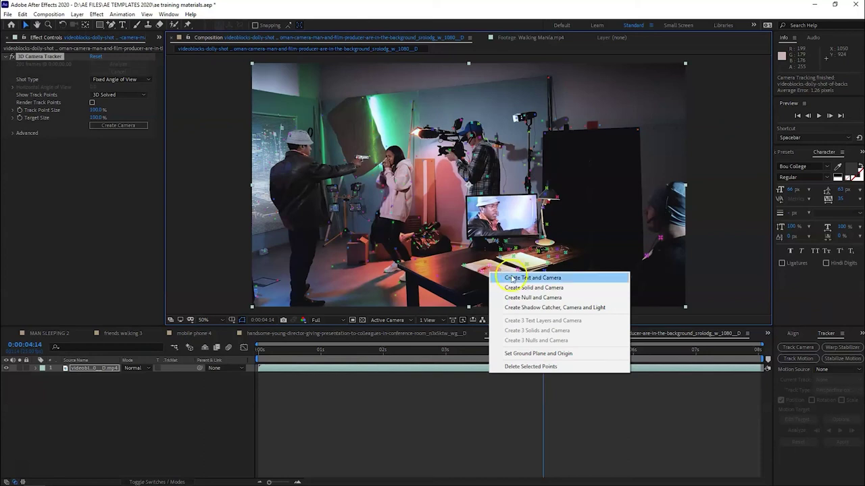
pyautogui.click(524, 278)
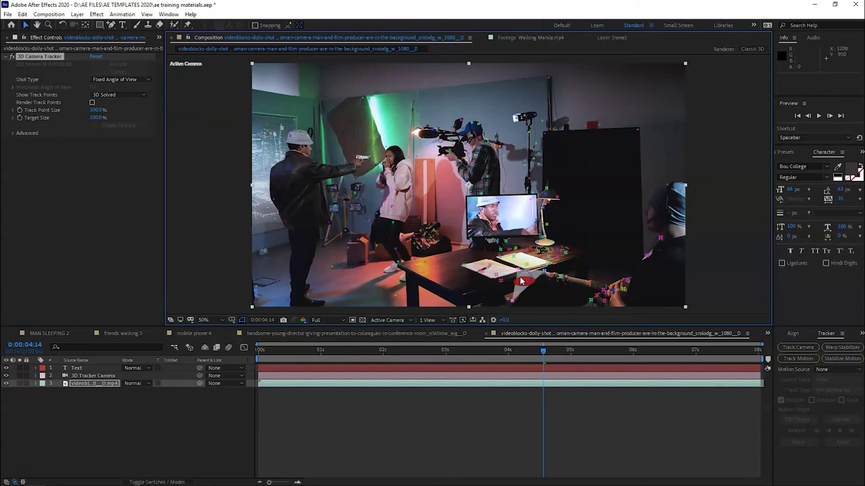
pyautogui.click(492, 370)
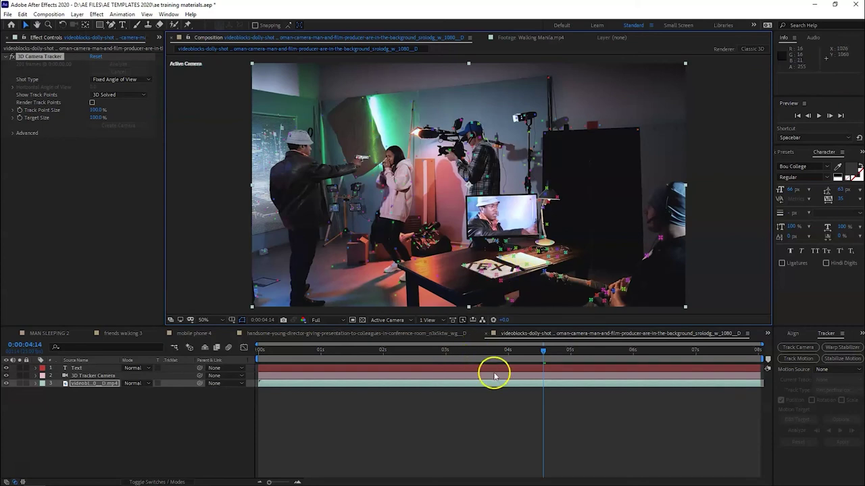
pyautogui.doubleClick(493, 370)
pyautogui.write('the direc')
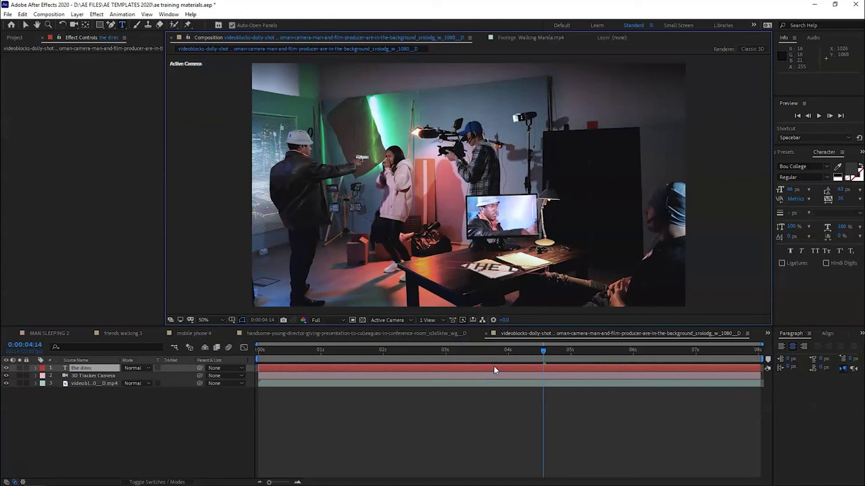
pyautogui.write('tor')
pyautogui.click(430, 233)
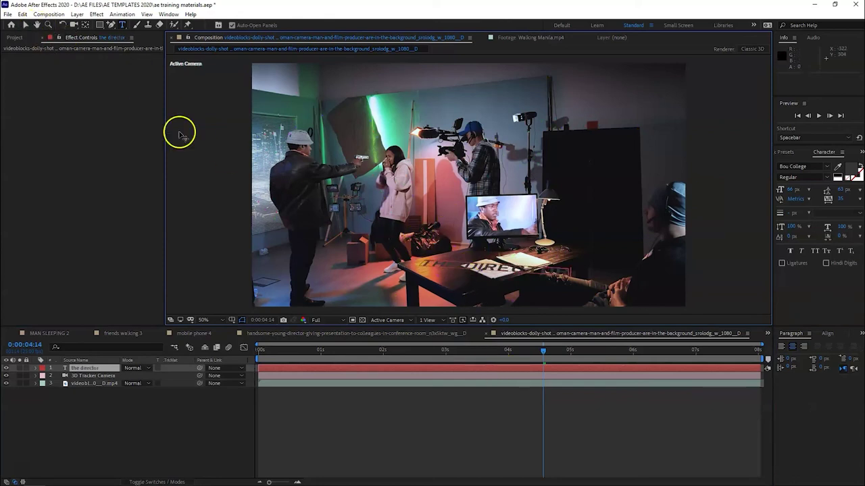
pyautogui.click(25, 25)
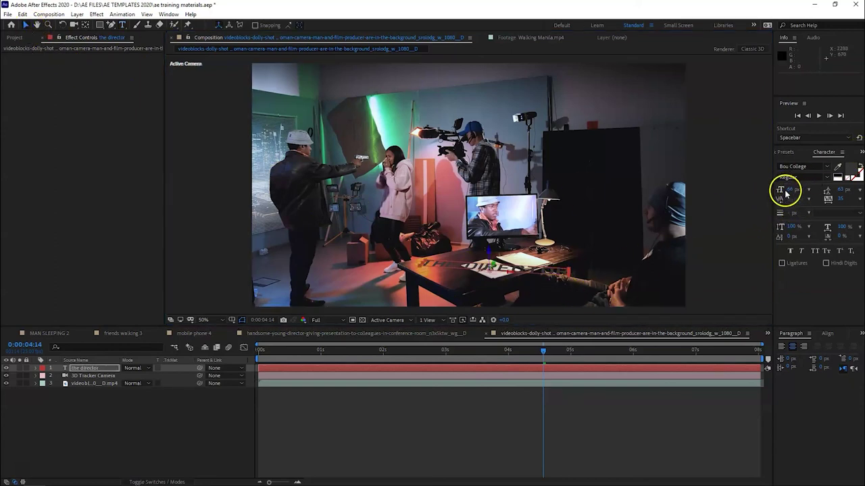
# - Enlarge the label's font size, set it to Bebas Neue Bold, and make the fill white
pyautogui.moveTo(791, 189); pyautogui.dragTo(799, 189)
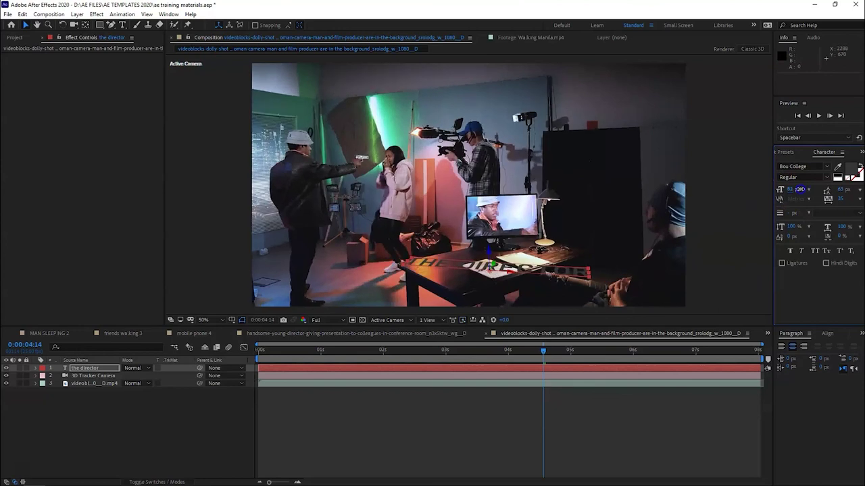
pyautogui.click(806, 169)
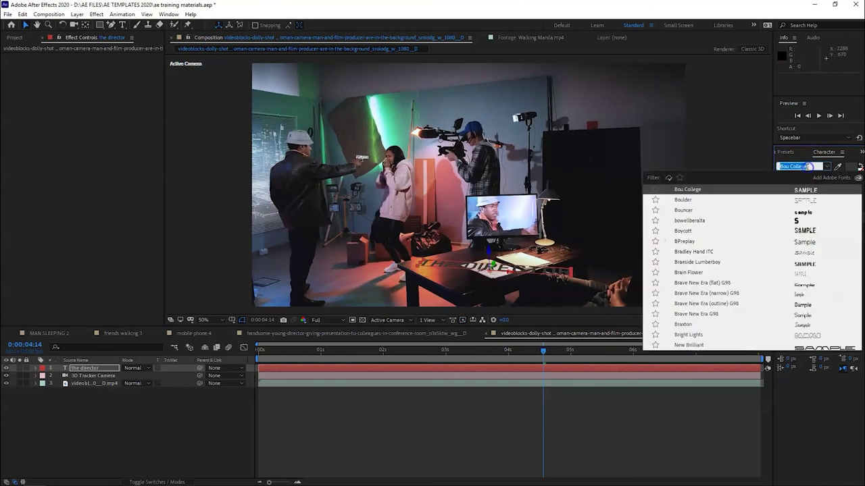
pyautogui.write('bebas')
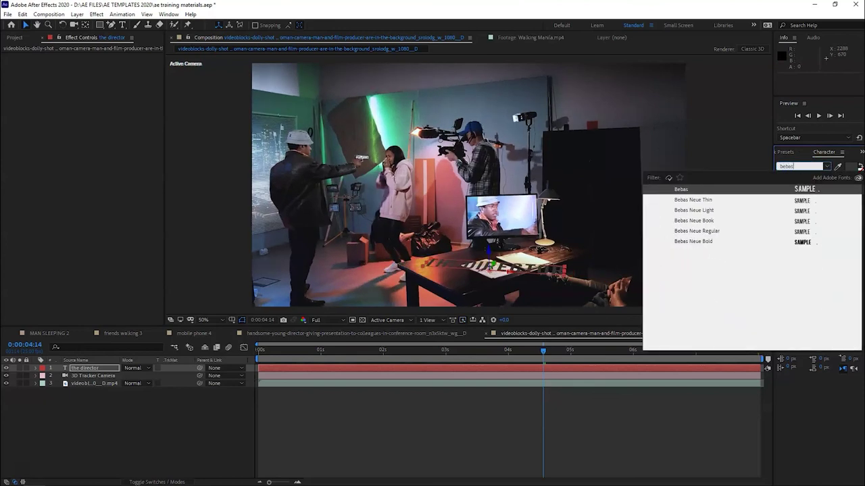
pyautogui.click(801, 242)
pyautogui.click(845, 178)
pyautogui.moveTo(516, 331); pyautogui.dragTo(493, 332)
pyautogui.click(665, 323)
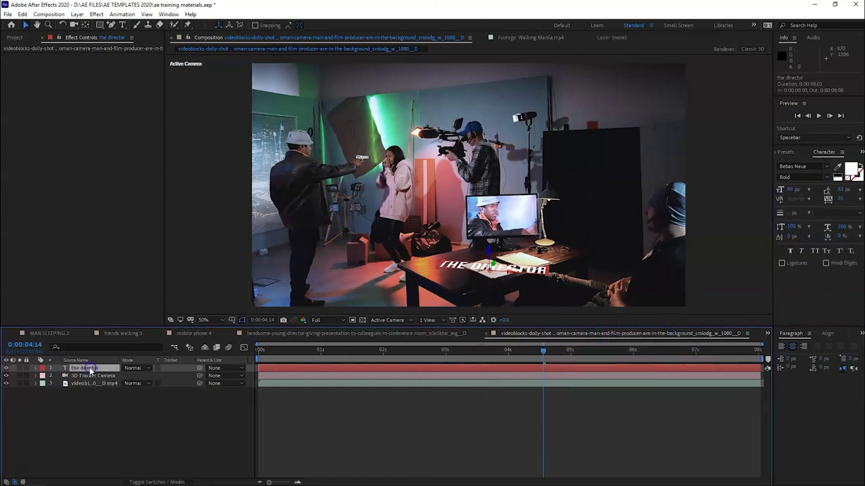
# - Rotate THE DIRECTOR label 85° on X, then preview the shot from the first frame
pyautogui.press('r')
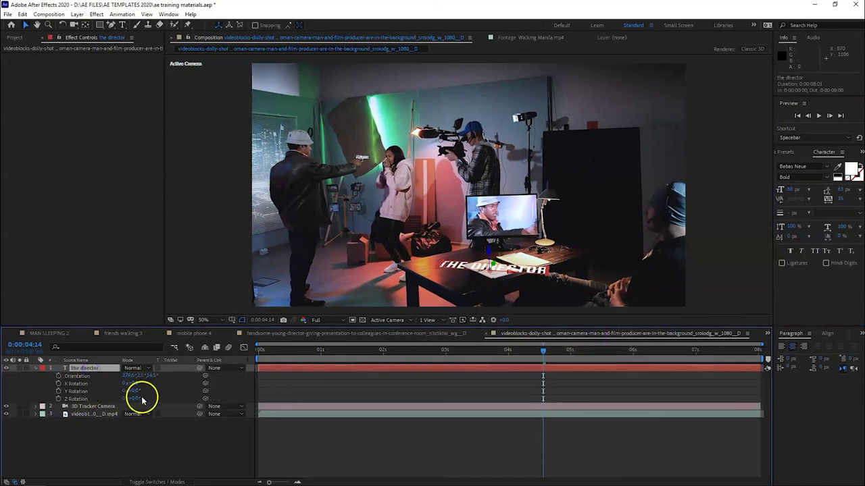
pyautogui.moveTo(135, 381); pyautogui.dragTo(157, 369)
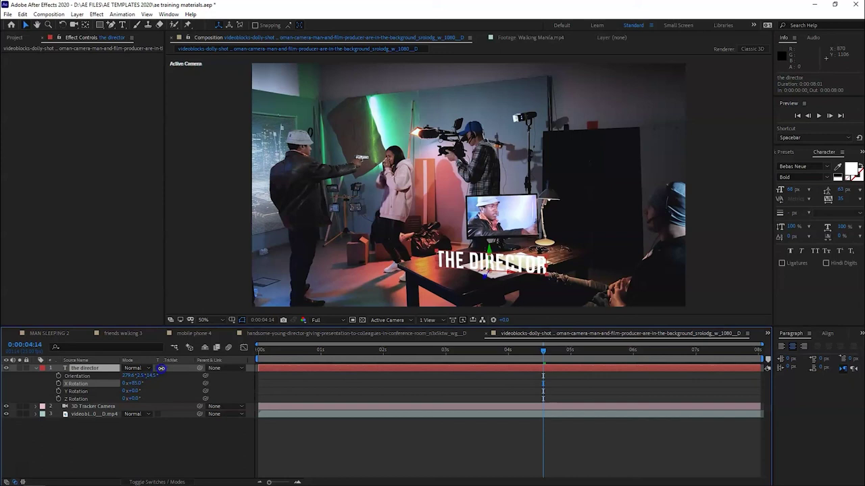
pyautogui.press('Return')
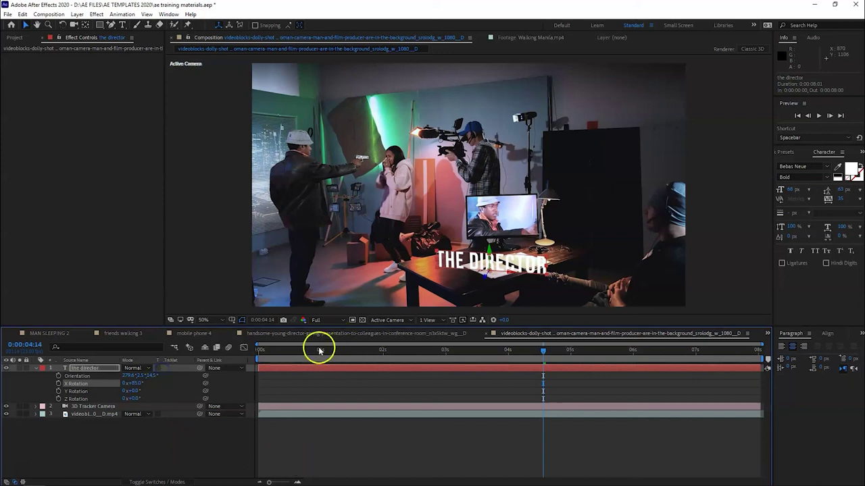
pyautogui.moveTo(278, 350); pyautogui.dragTo(257, 339)
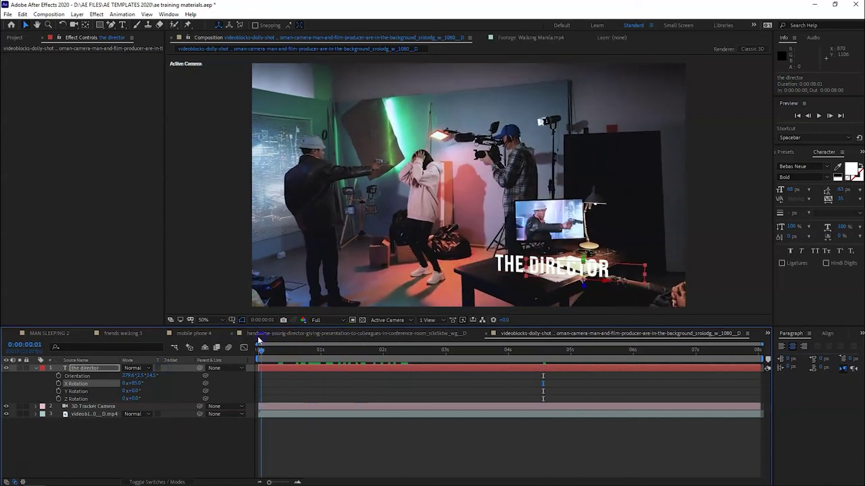
pyautogui.press('space')
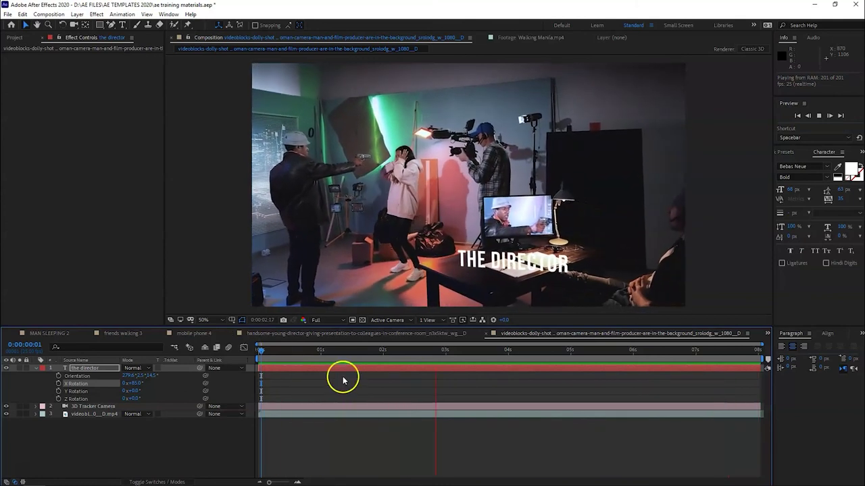
# - Stop playback, enable Render Track Points, and create text on the floor points before the gunman
pyautogui.press('space')
pyautogui.click(429, 414)
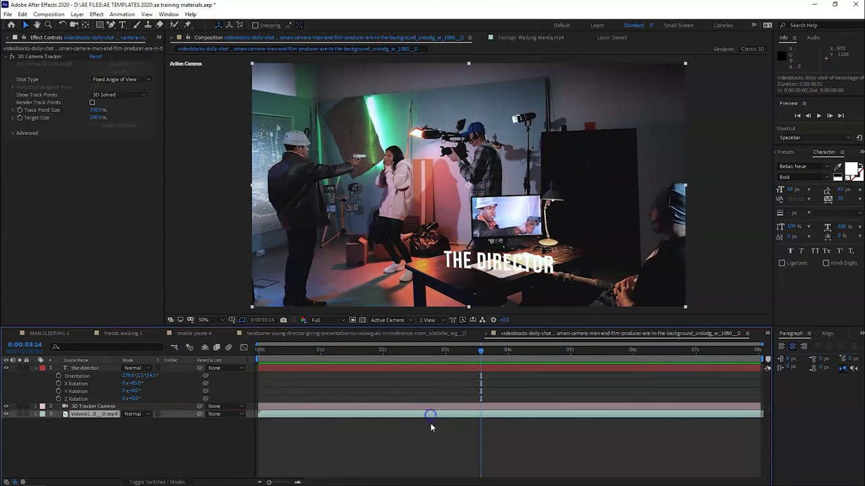
pyautogui.click(93, 102)
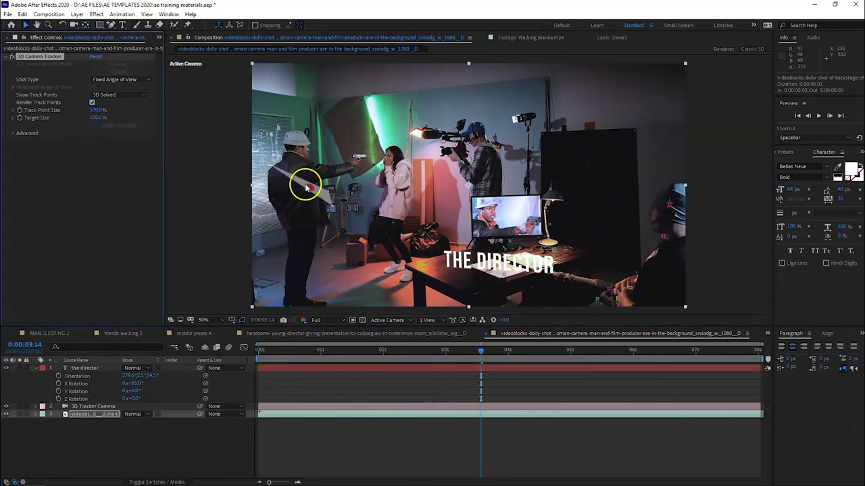
pyautogui.click(363, 277)
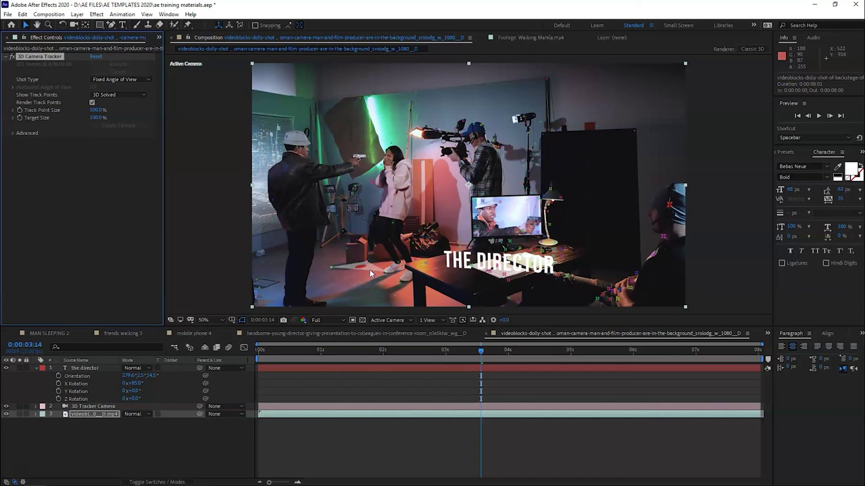
pyautogui.click(327, 296)
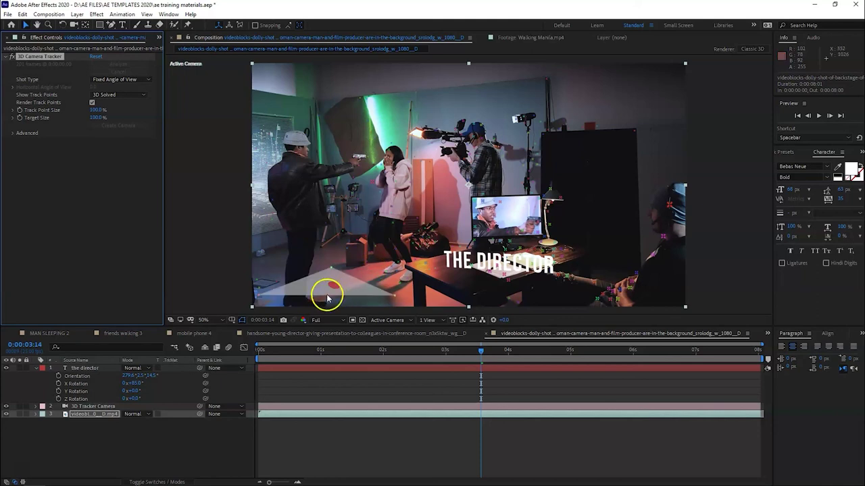
pyautogui.rightClick(327, 297)
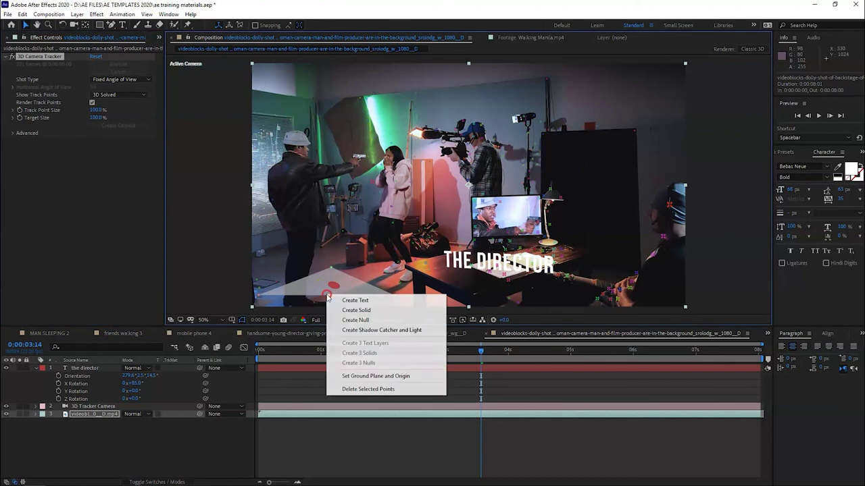
pyautogui.click(361, 302)
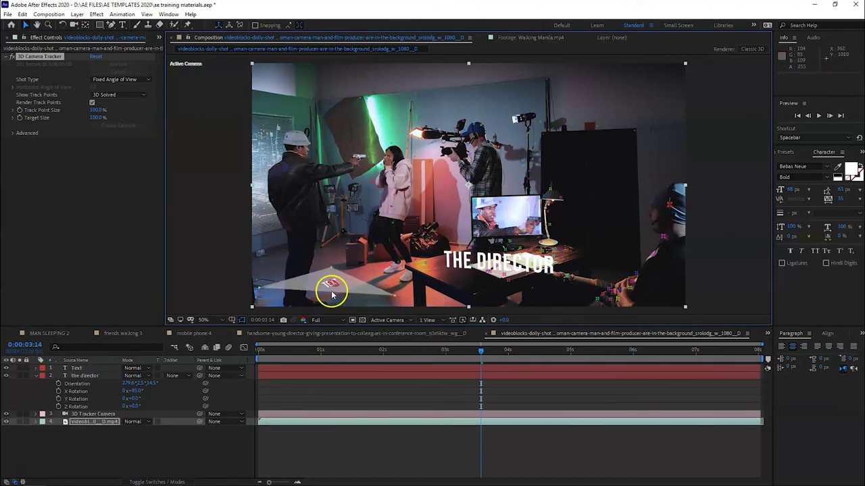
# - Change the new text to THE GUN MAN and set its size to 136 px
pyautogui.doubleClick(82, 370)
pyautogui.write('the gun man')
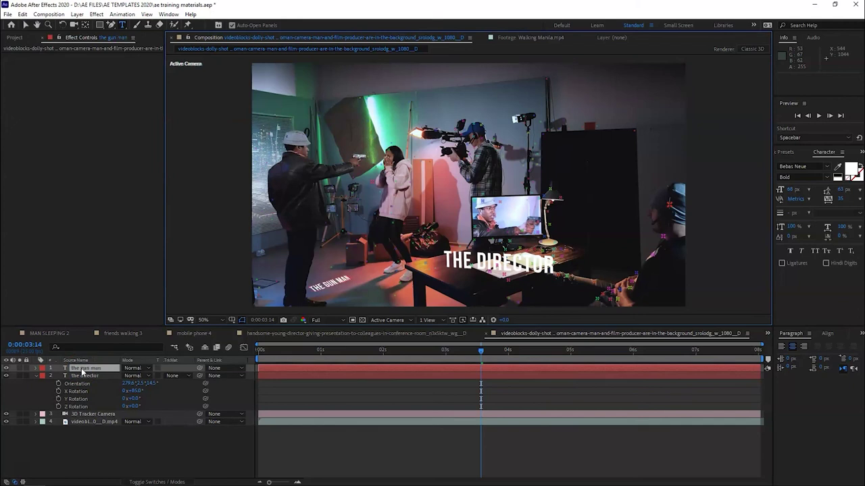
pyautogui.click(26, 24)
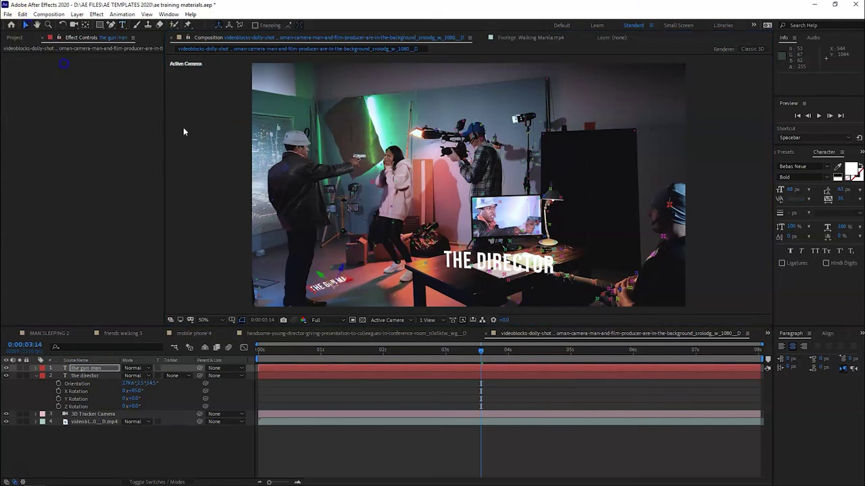
pyautogui.moveTo(789, 190); pyautogui.dragTo(818, 187)
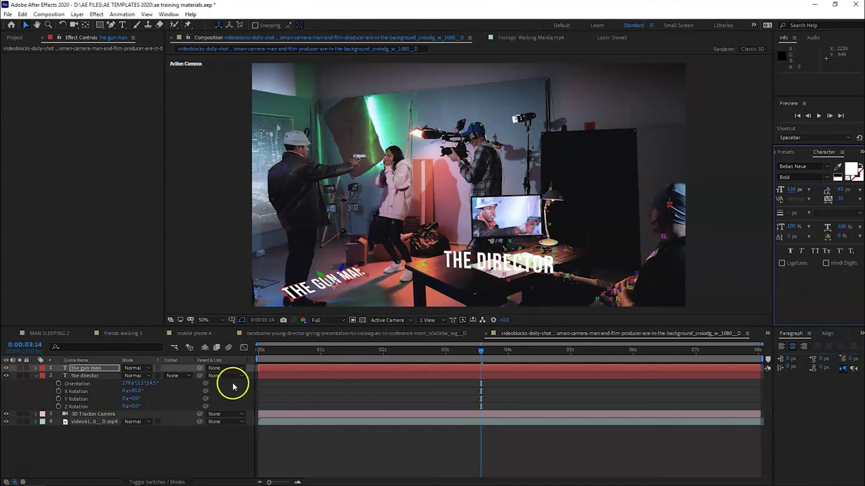
# - Set THE GUN MAN's X Rotation to 62° and Y Rotation to 111°
pyautogui.press('r')
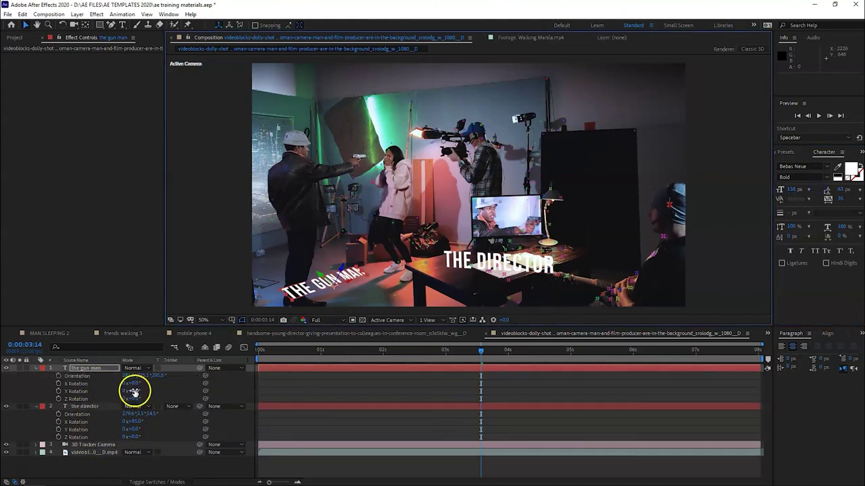
pyautogui.moveTo(130, 383); pyautogui.dragTo(186, 391)
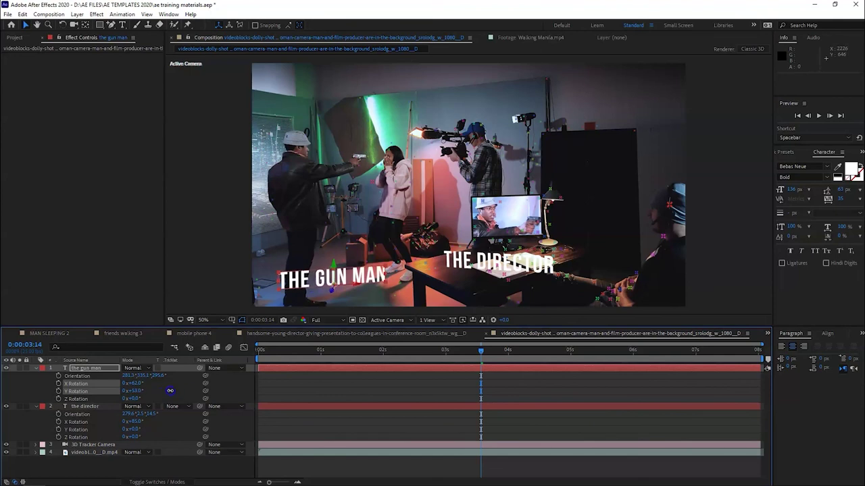
pyautogui.moveTo(367, 257)
pyautogui.mouseDown()
pyautogui.moveTo(344, 291)
pyautogui.moveTo(356, 299)
pyautogui.moveTo(293, 314)
pyautogui.mouseUp()
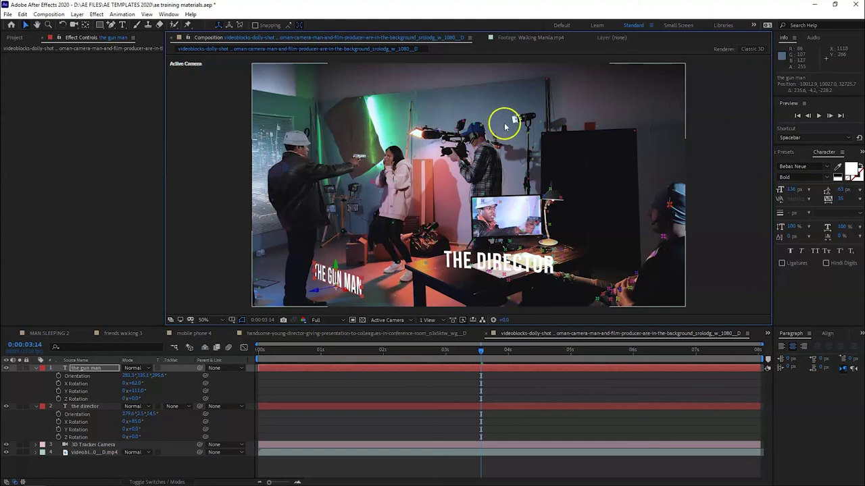
pyautogui.click(356, 386)
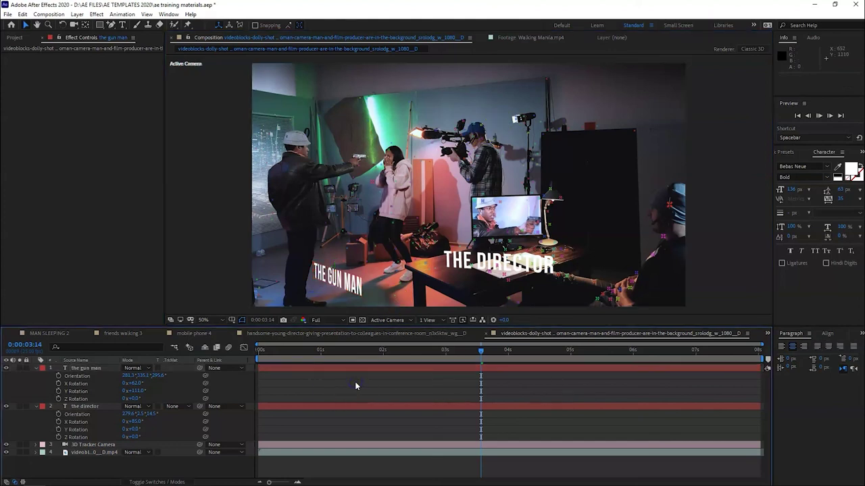
# - Preview the tracked shot and stop at 0:00:04:12 to check both labels stay pinned
pyautogui.click(410, 406)
pyautogui.press('space')
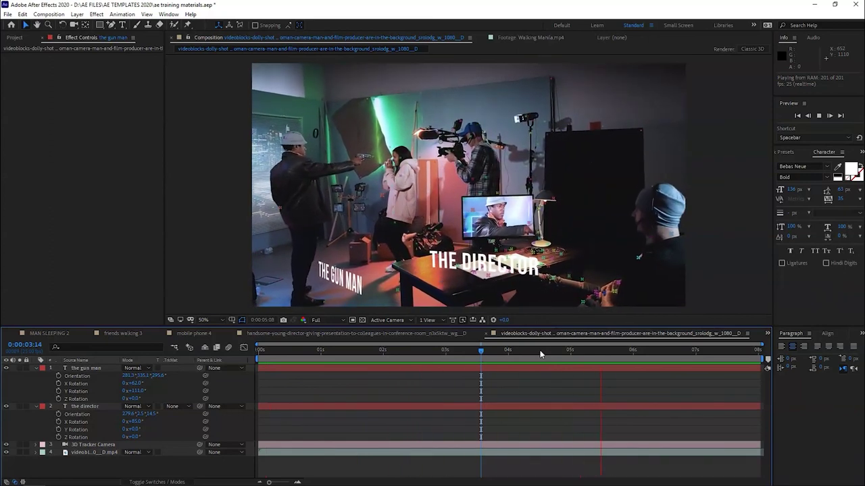
pyautogui.click(539, 351)
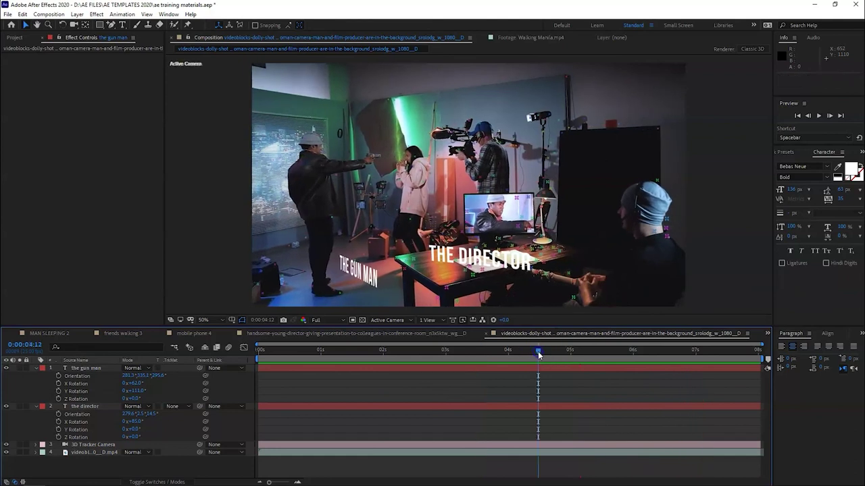
pyautogui.click(482, 383)
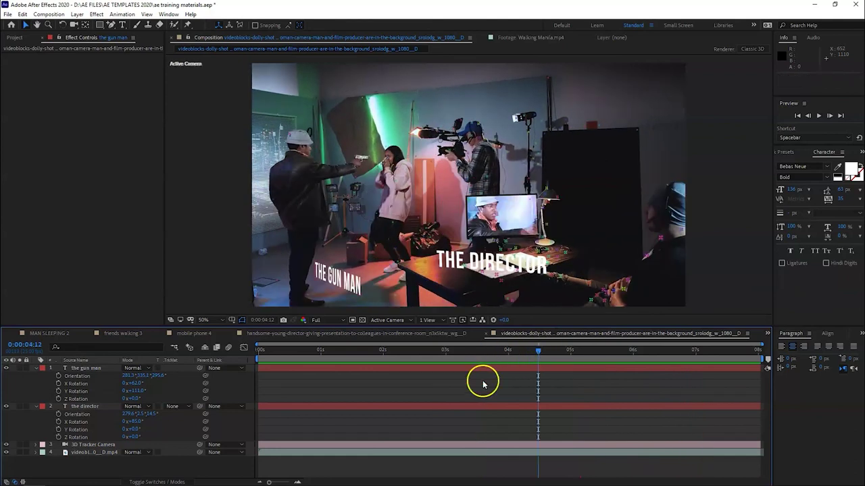